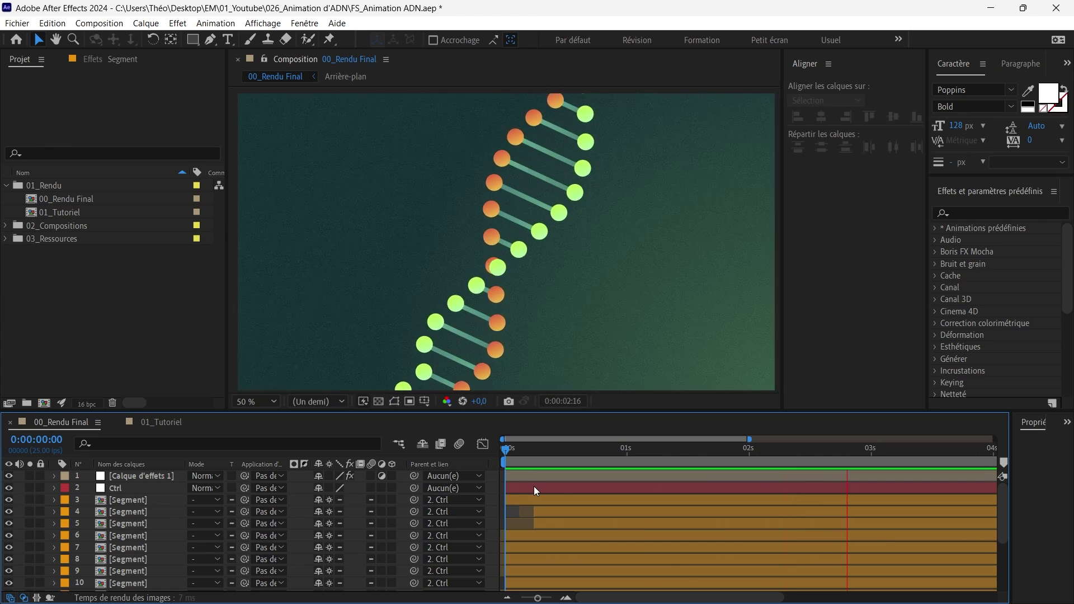
# Stop the preview of 00_Rendu Final and switch to the 01_Tutoriel composition.
pyautogui.press('space')
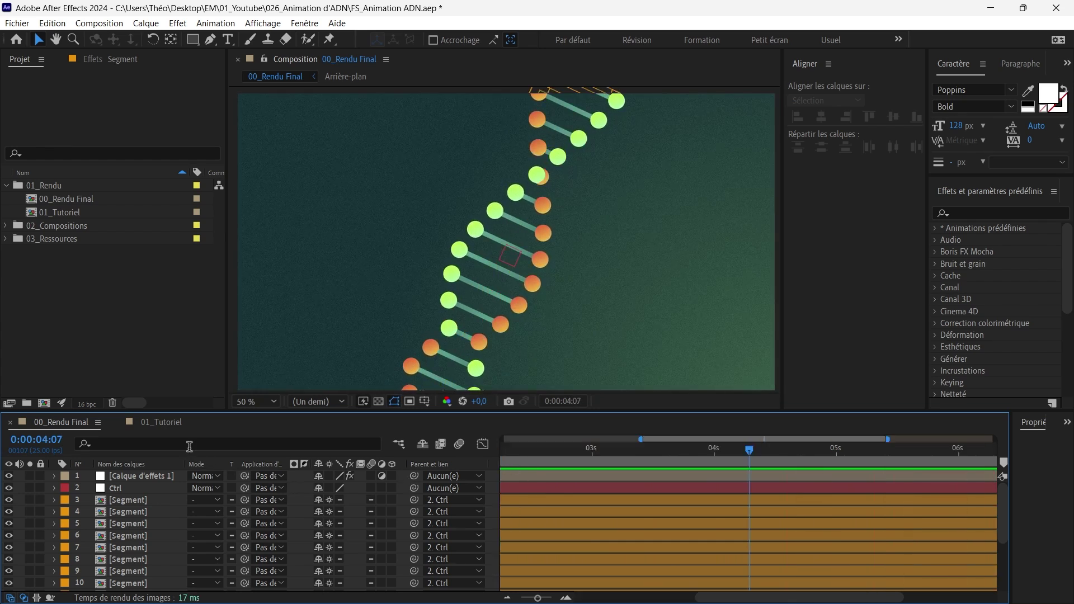
pyautogui.click(158, 425)
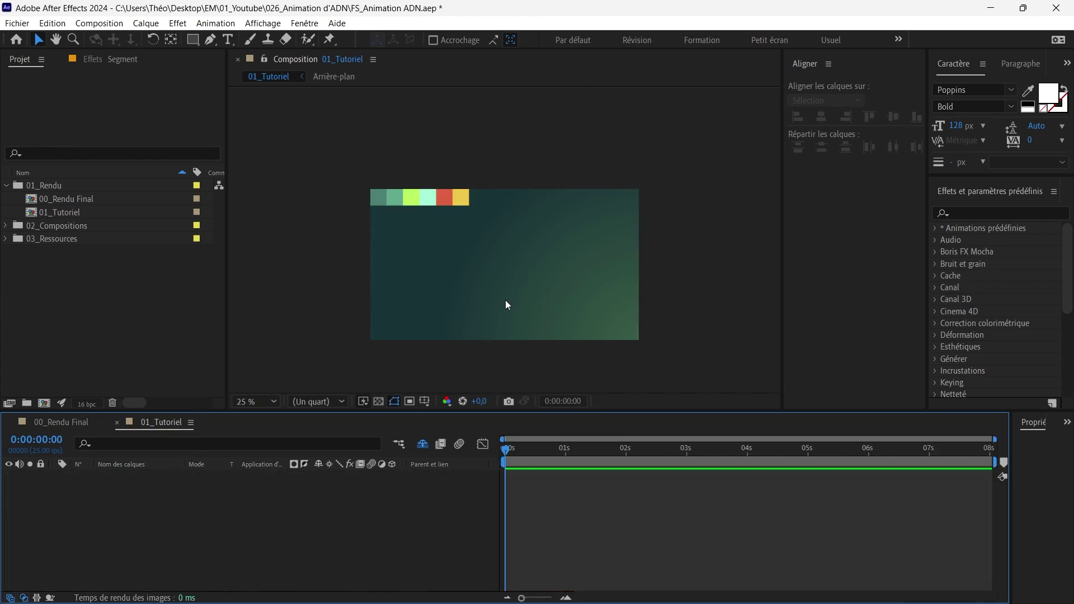
pyautogui.press('.')
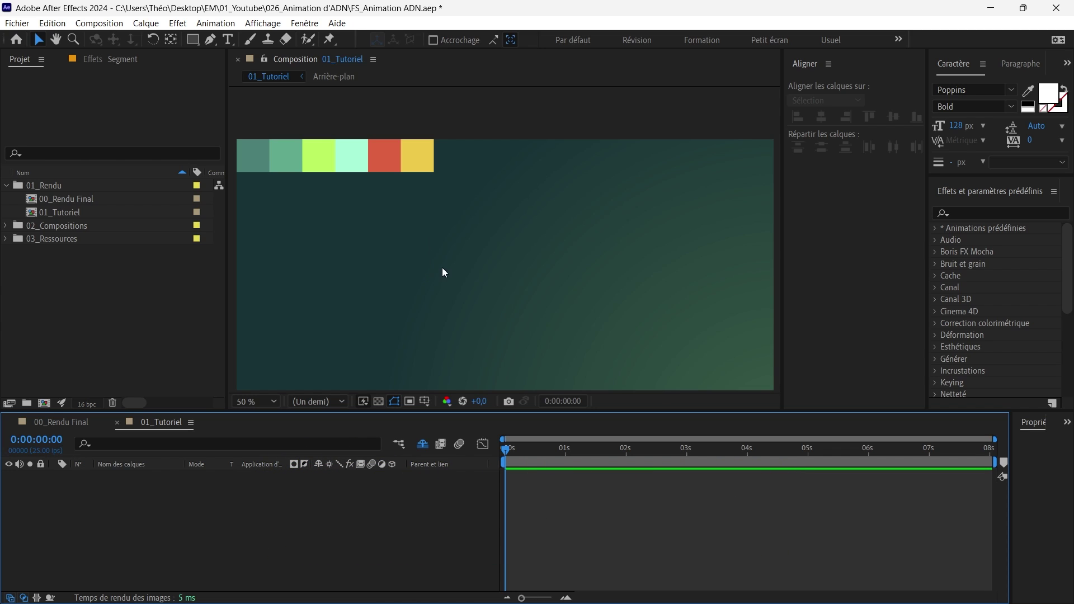
pyautogui.press('h')
pyautogui.moveTo(559, 275); pyautogui.dragTo(575, 256)
pyautogui.press('space')
pyautogui.moveTo(678, 323); pyautogui.dragTo(643, 298)
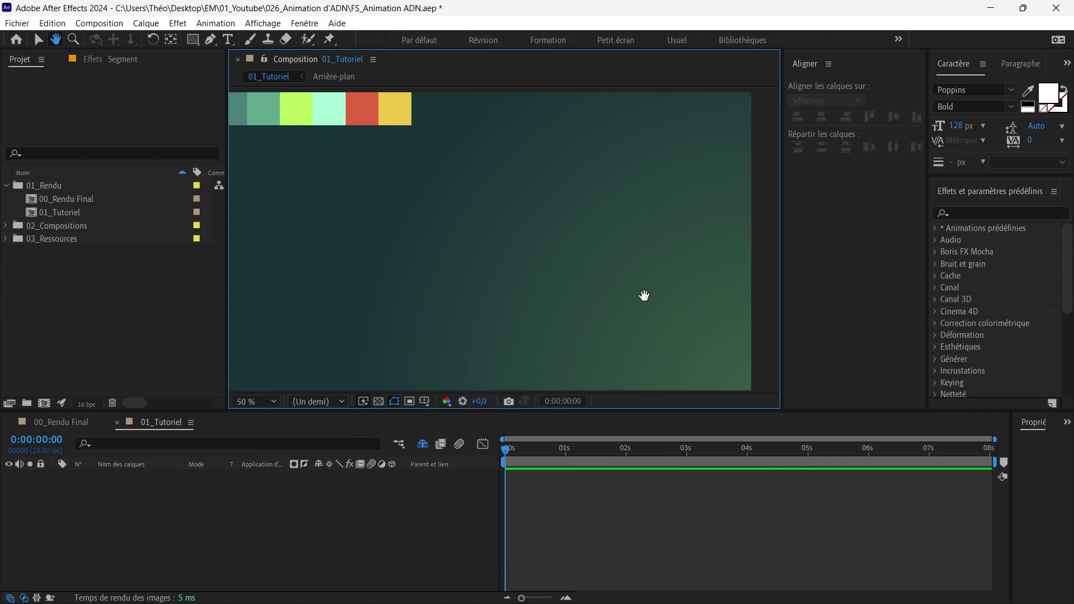
pyautogui.click(119, 444)
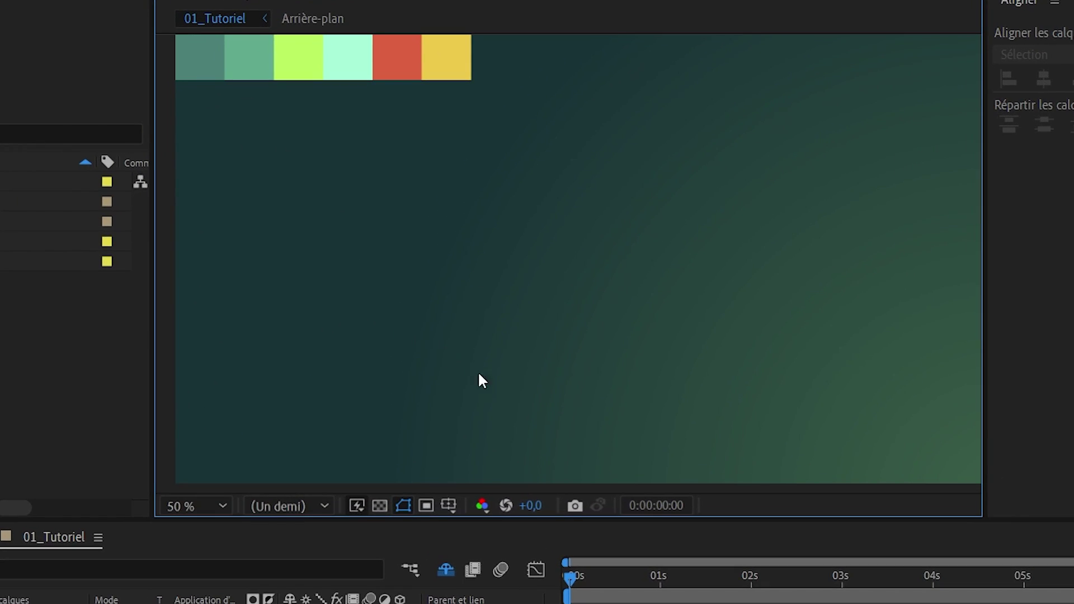
# Display both the grid and the proportional grid over the 01_Tutoriel composition.
pyautogui.click(447, 506)
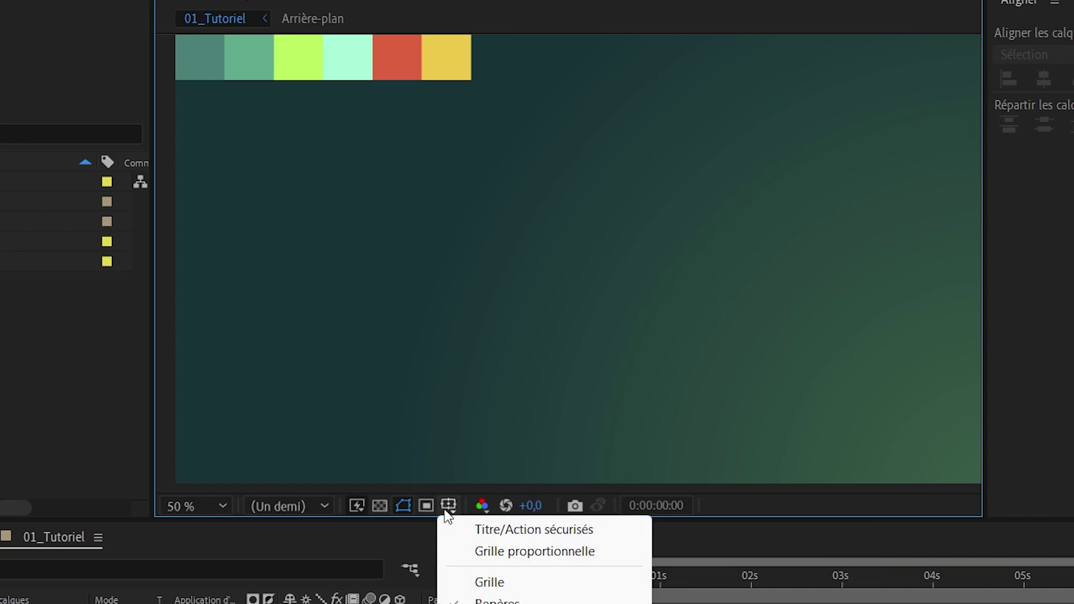
pyautogui.click(504, 580)
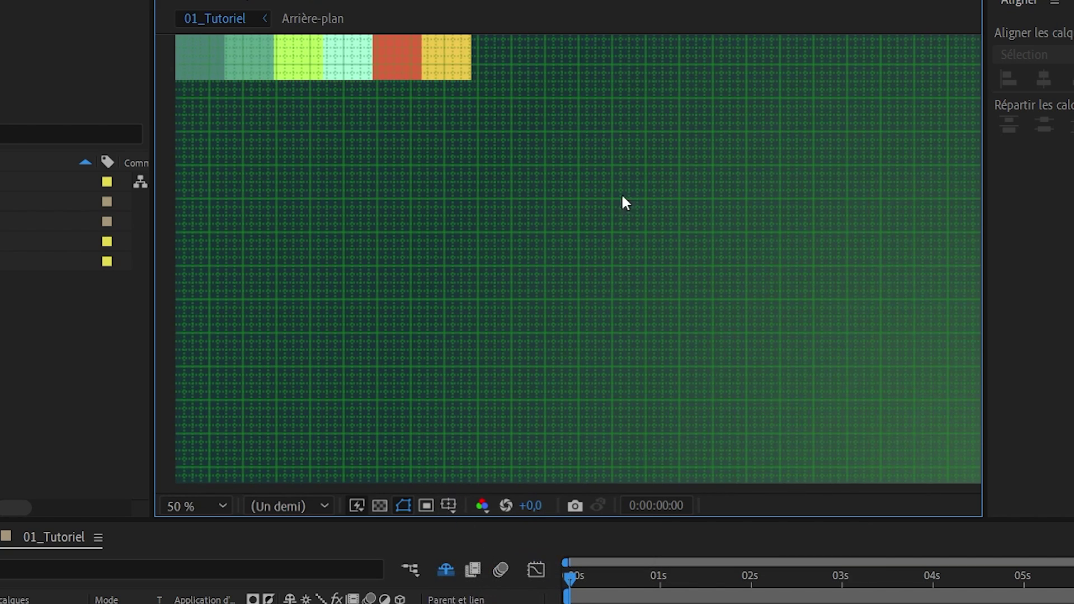
pyautogui.click(449, 506)
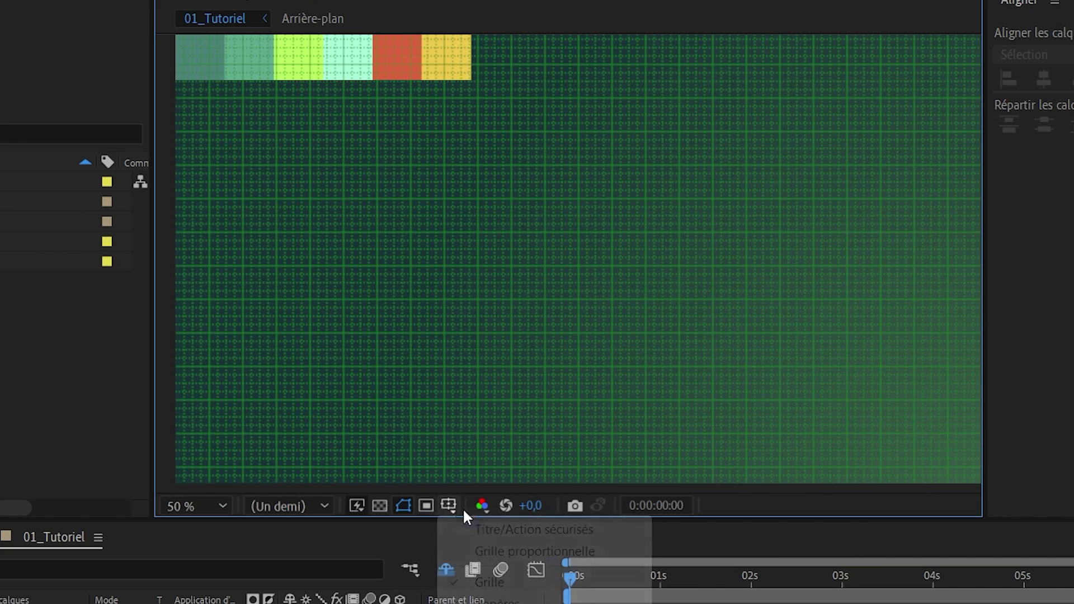
pyautogui.click(507, 548)
# Draw a green circle about 104 px in diameter with the Ellipse tool, centred on the middle grid intersection of the composition.
pyautogui.scroll(-2, 656, 321)
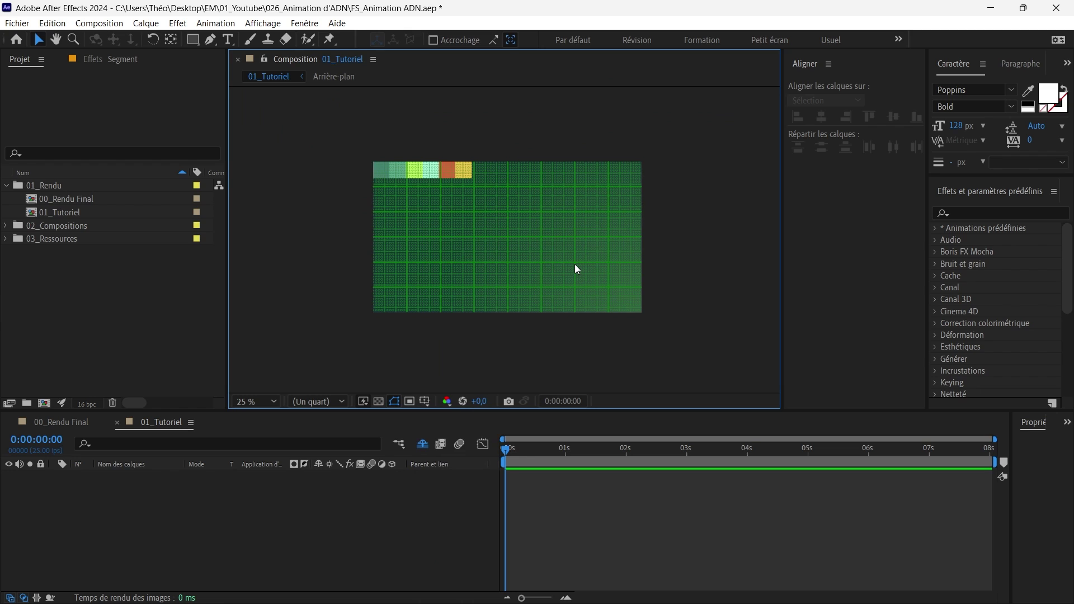
pyautogui.scroll(2, 646, 340)
pyautogui.scroll(1, 556, 290)
pyautogui.moveTo(546, 281); pyautogui.dragTo(479, 232)
pyautogui.scroll(-1, 538, 221)
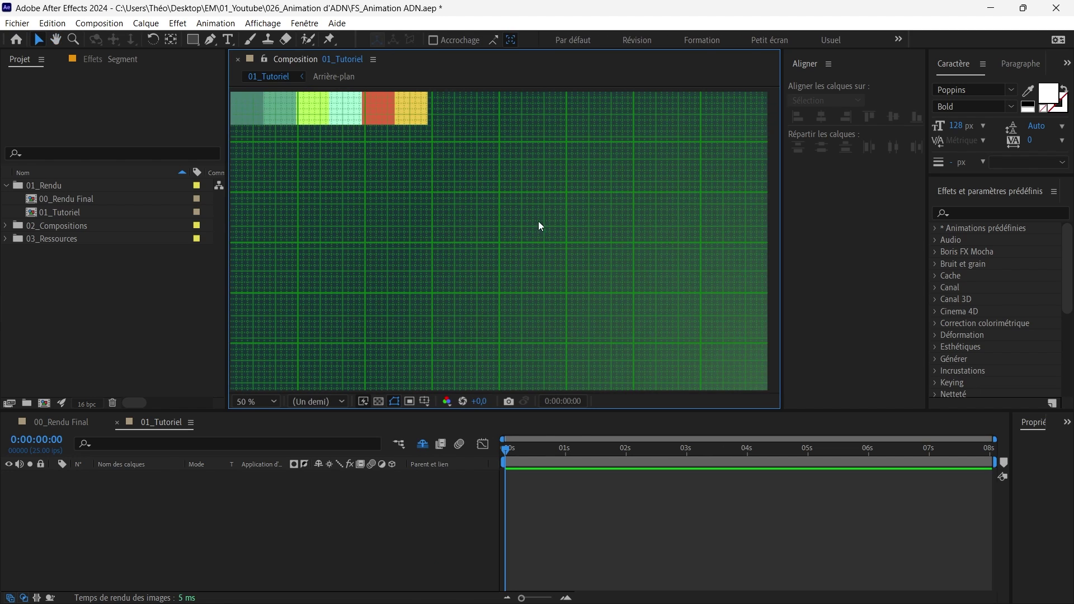
pyautogui.scroll(4, 553, 223)
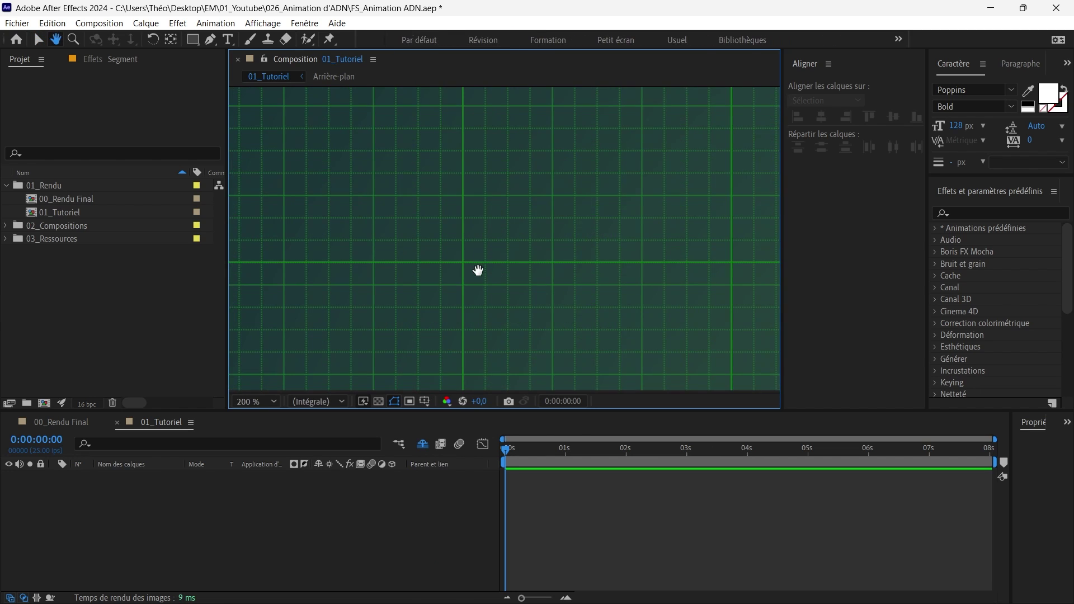
pyautogui.moveTo(506, 259); pyautogui.dragTo(505, 258)
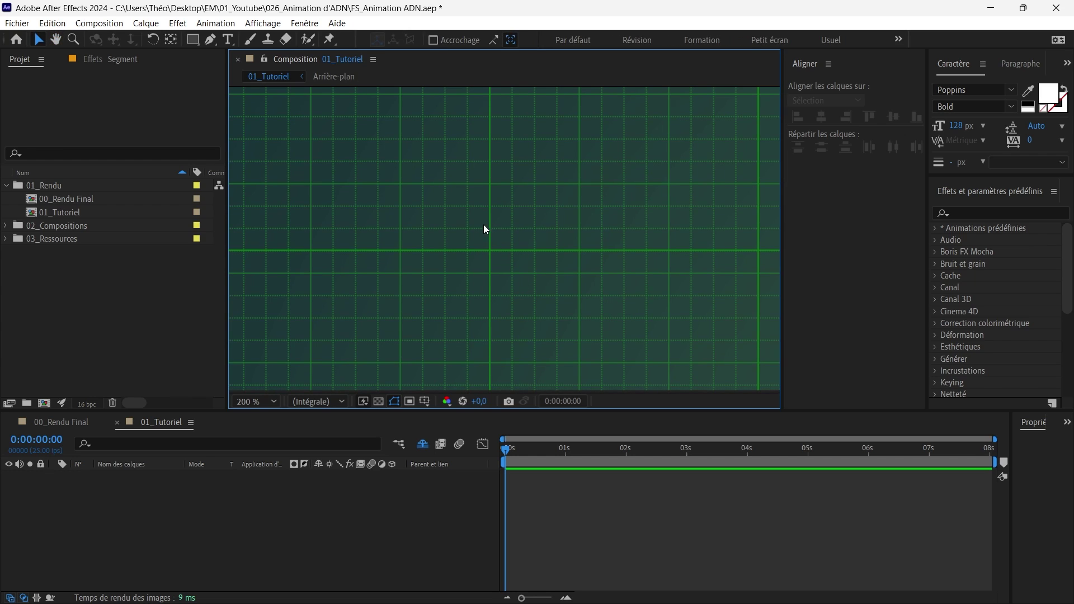
pyautogui.click(194, 40)
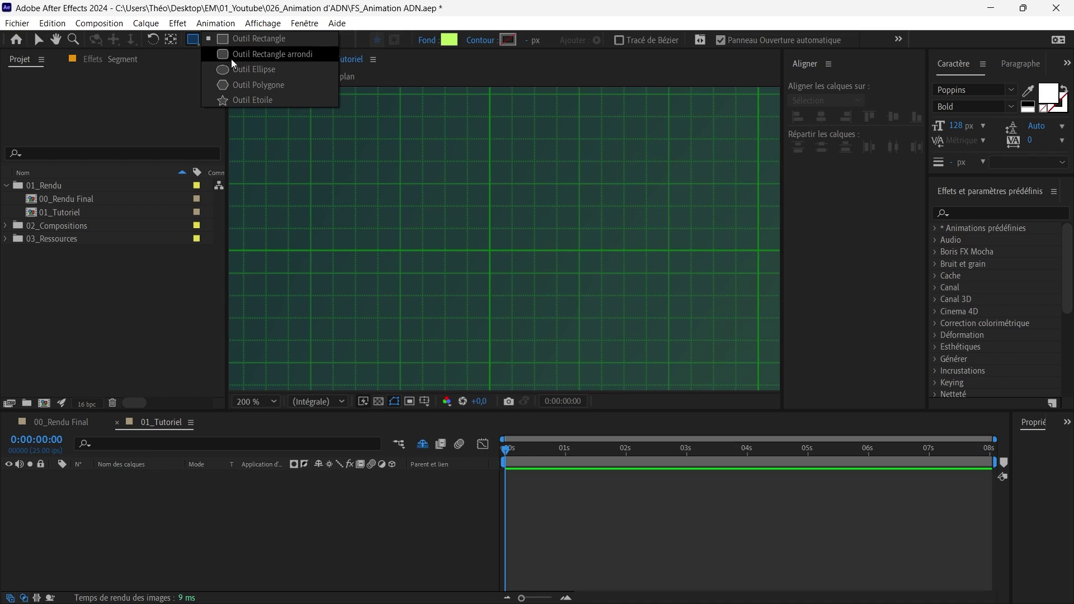
pyautogui.click(241, 69)
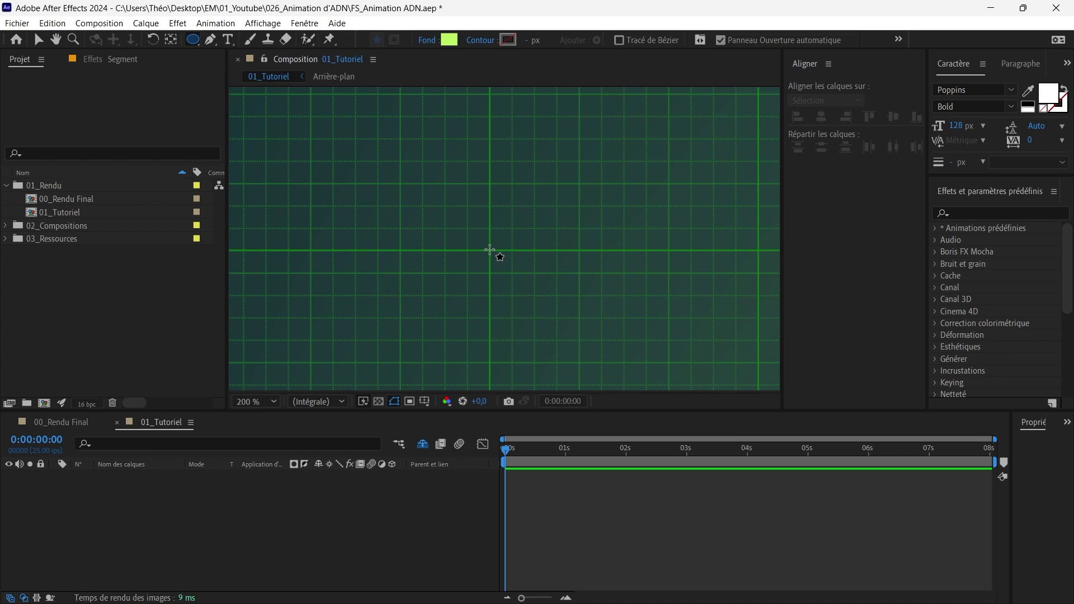
pyautogui.moveTo(489, 250); pyautogui.dragTo(543, 293)
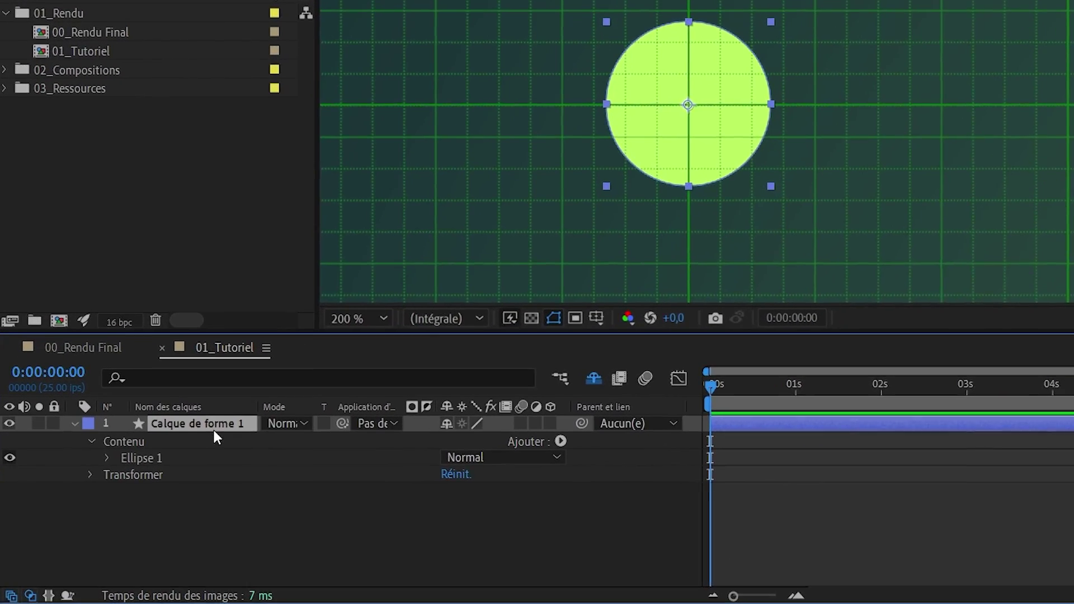
# Rename the circle's shape layer as Cercle 1.
pyautogui.press('Return')
pyautogui.press('capslock')
pyautogui.write('C')
pyautogui.press('capslock')
pyautogui.write('er')
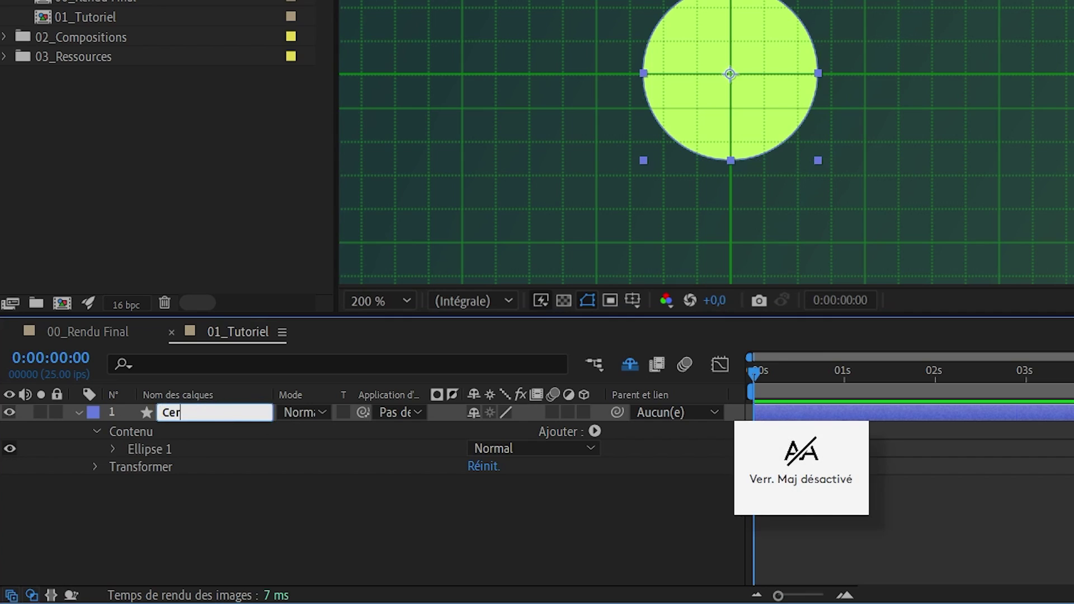
pyautogui.write('cle 1')
pyautogui.press('Return')
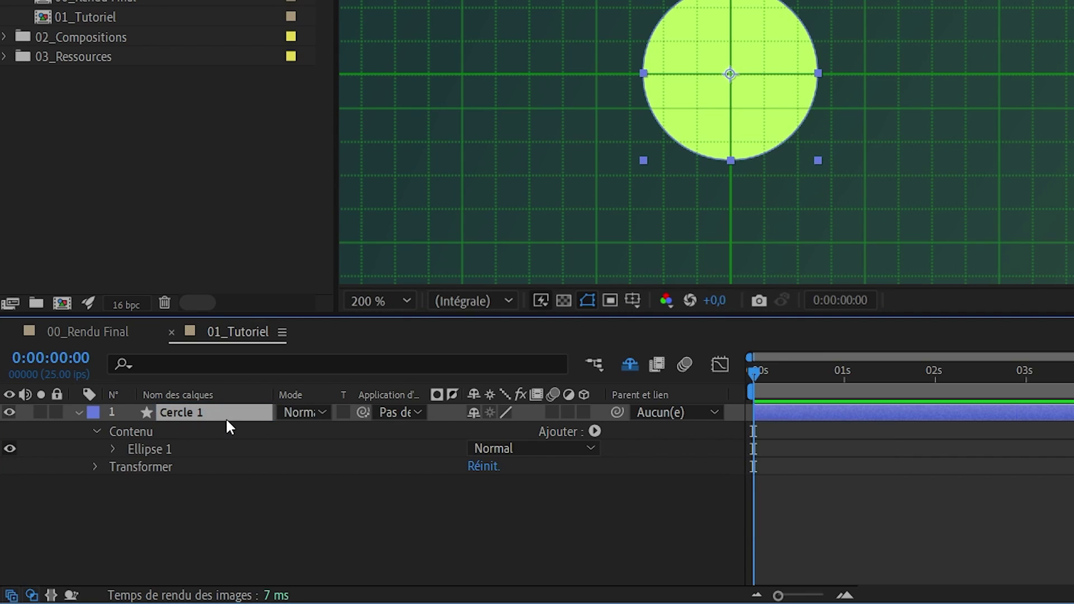
# Set the size (Taille) of the Ellipse 1 path in Cercle 1 to 75 by 75, then deselect the layer.
pyautogui.click(139, 425)
pyautogui.click(143, 449)
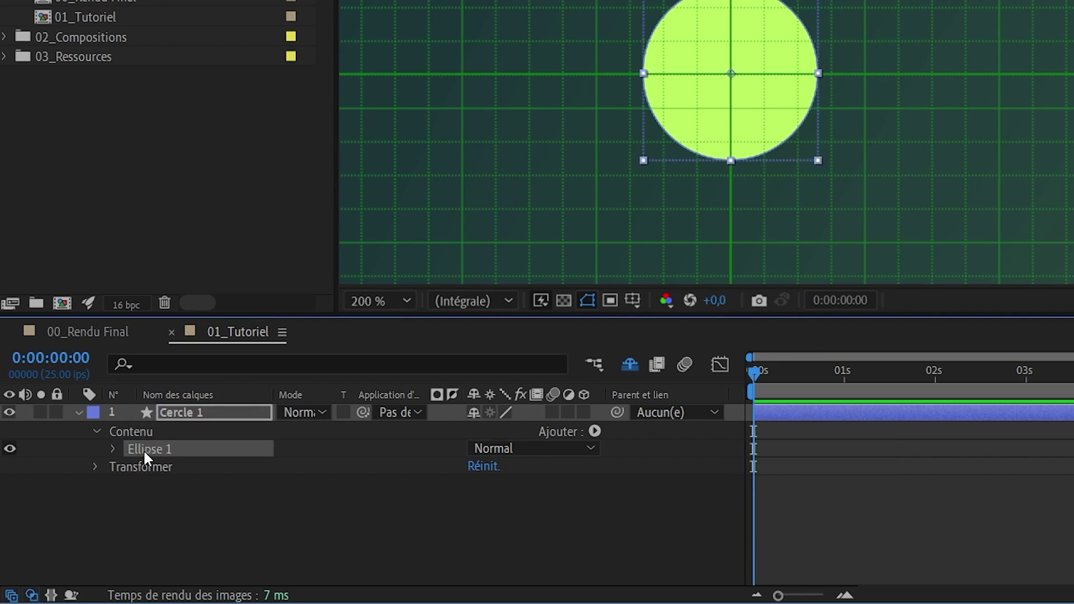
pyautogui.click(112, 449)
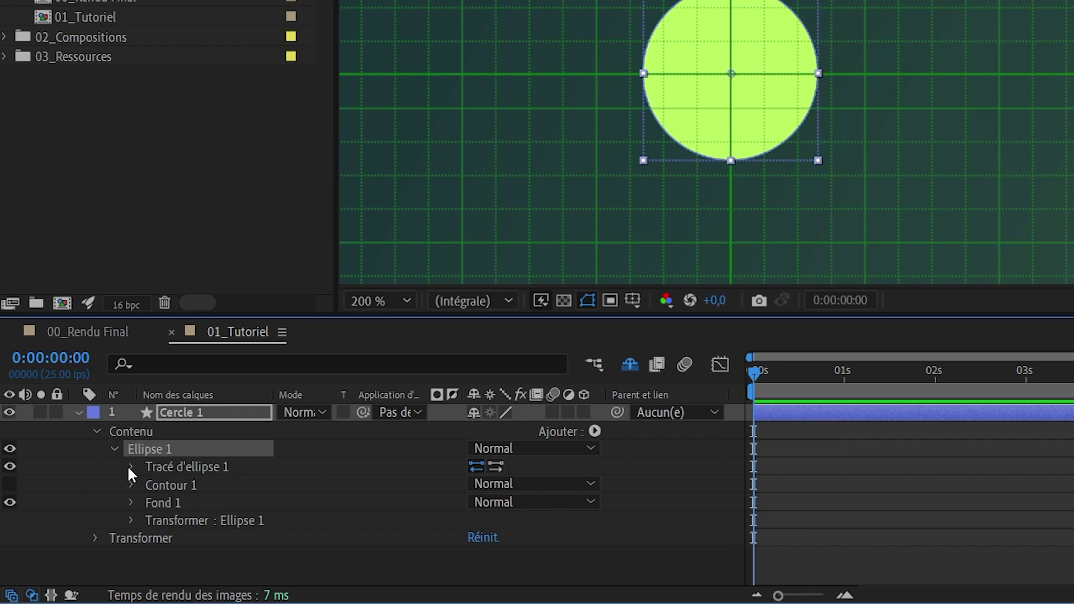
pyautogui.click(130, 466)
pyautogui.click(193, 484)
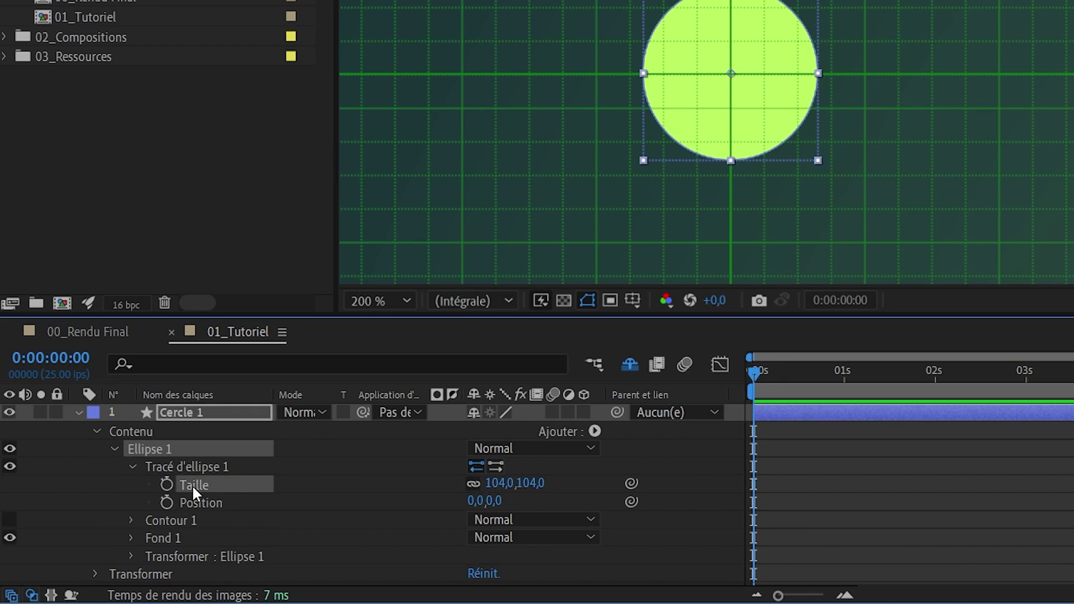
pyautogui.click(510, 485)
pyautogui.write('75')
pyautogui.press('Return')
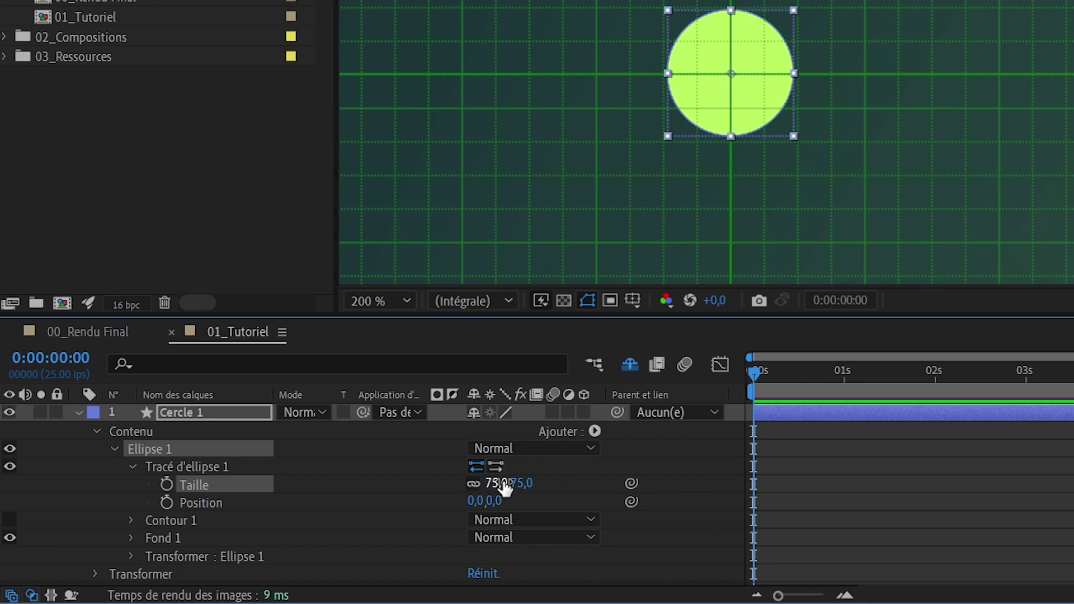
pyautogui.click(651, 110)
# Show only the Position property of the Cercle 1 layer and add a Position keyframe at 0 seconds.
pyautogui.press(',')
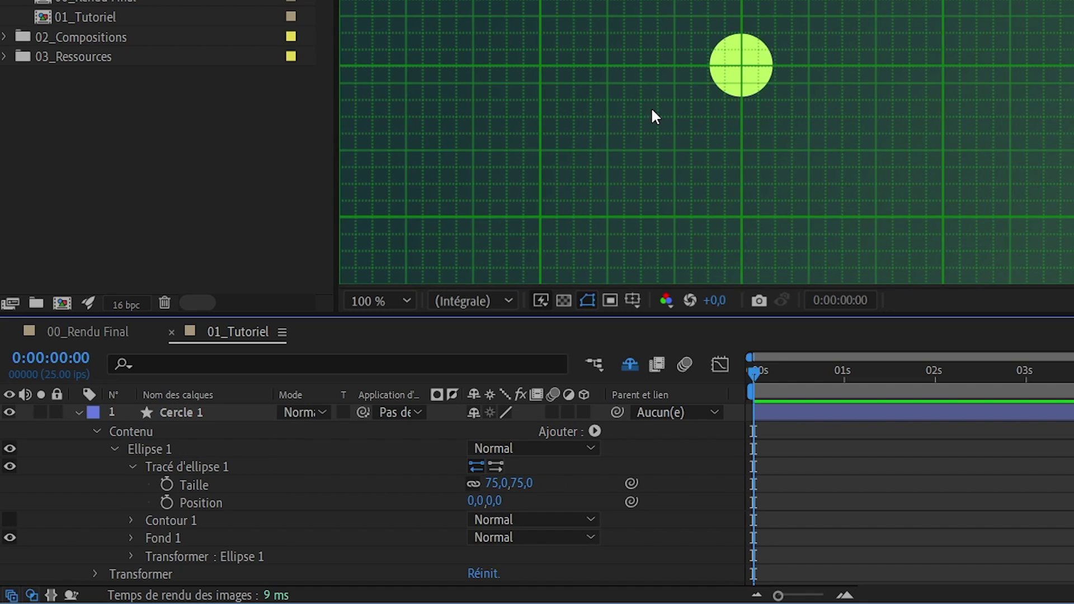
pyautogui.click(737, 82)
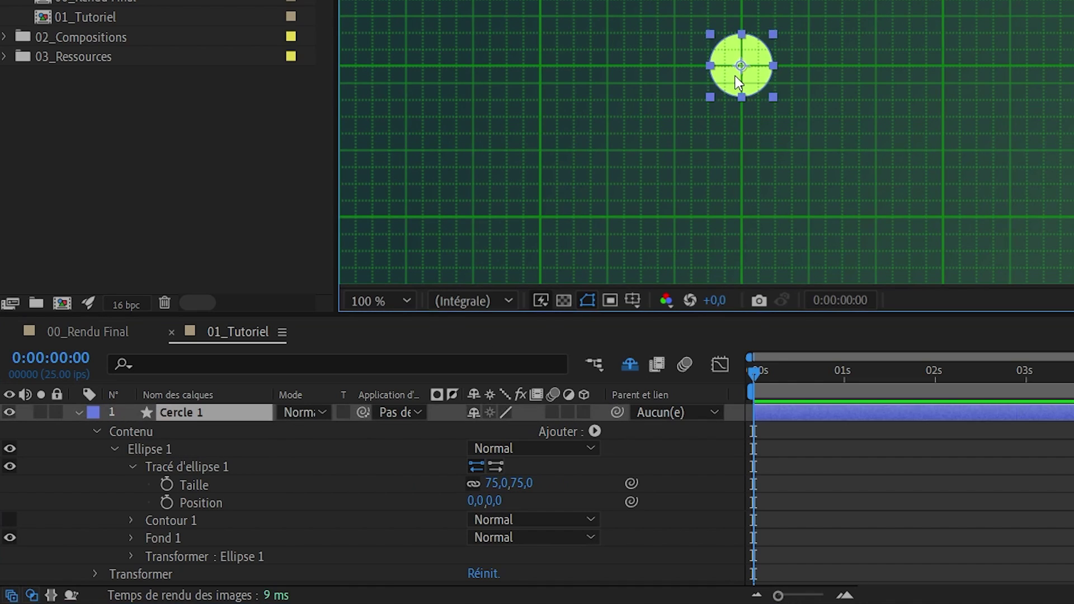
pyautogui.click(203, 414)
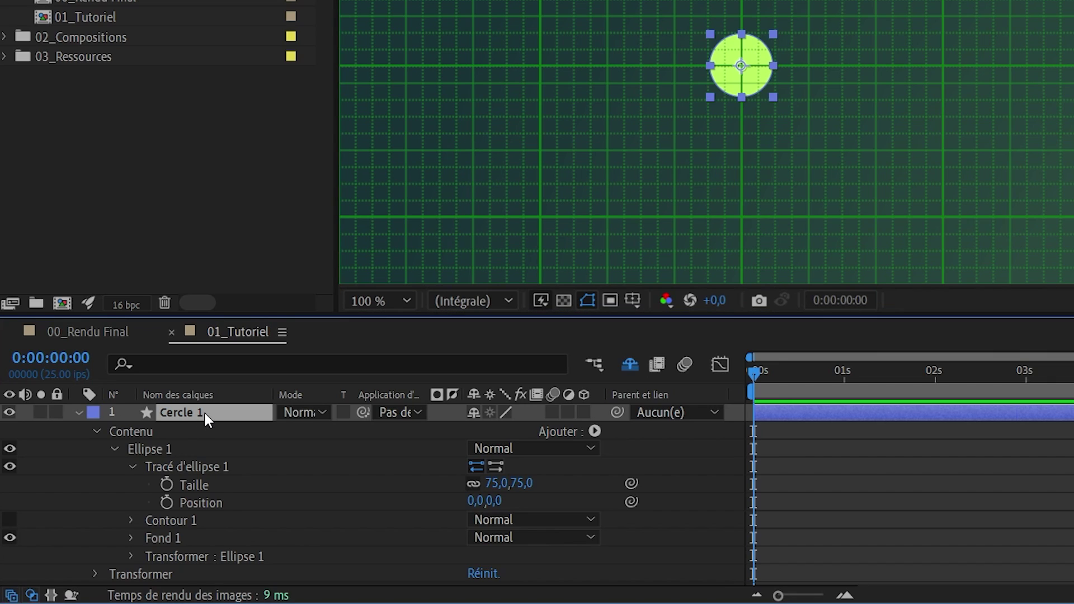
pyautogui.press('p')
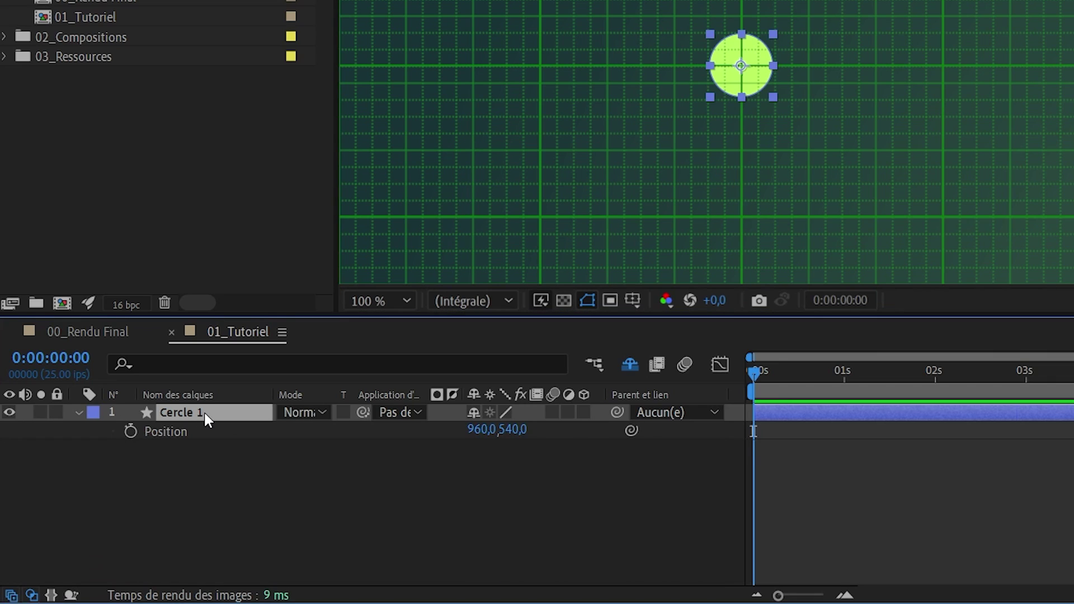
pyautogui.click(130, 432)
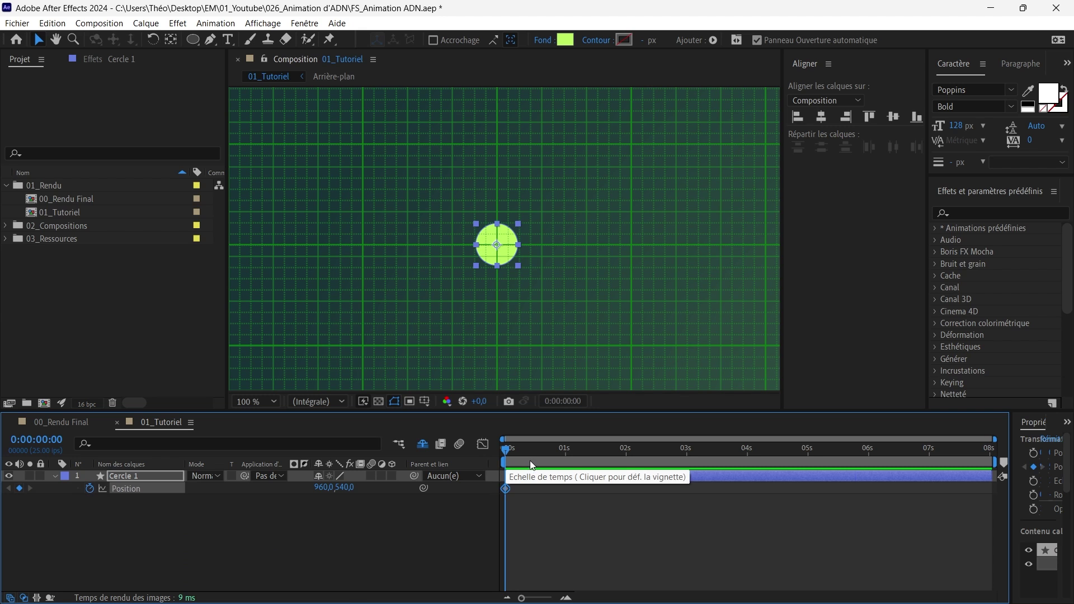
# At 1 second, move the circle horizontally to the next major grid line on the right, at about 1201, 540.
pyautogui.moveTo(790, 391); pyautogui.dragTo(834, 389)
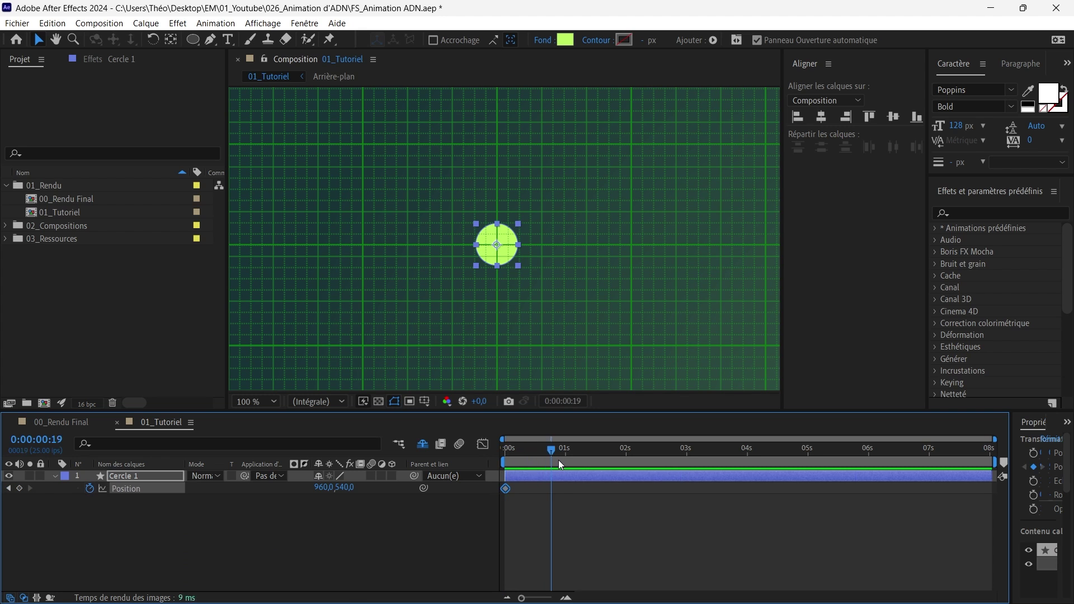
pyautogui.moveTo(561, 465); pyautogui.dragTo(566, 459)
pyautogui.moveTo(501, 244); pyautogui.dragTo(640, 259)
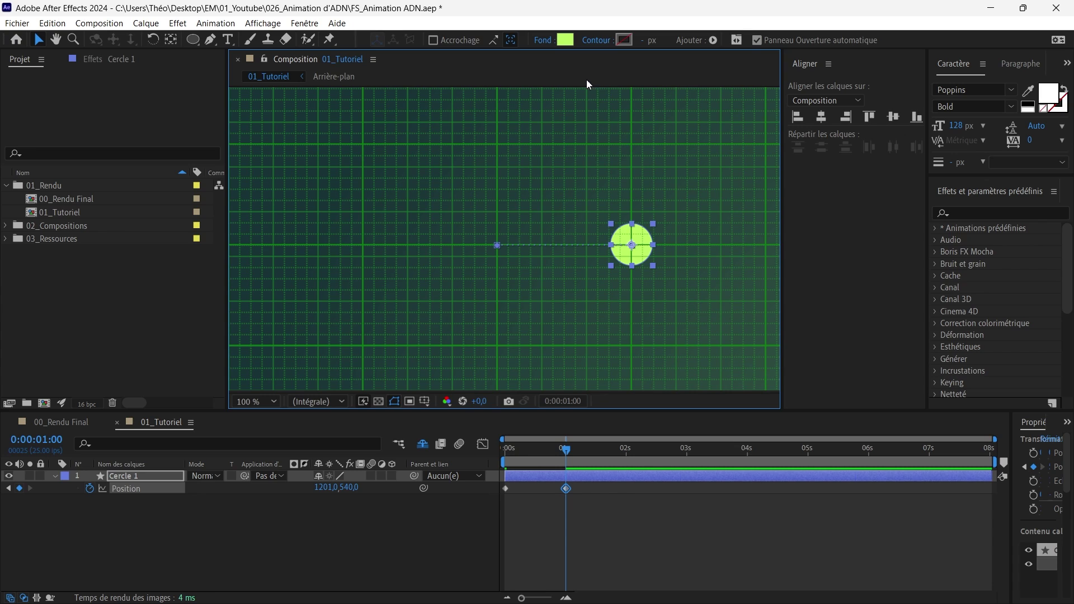
pyautogui.click(559, 523)
# At 0 seconds, move the circle horizontally to the major grid line left of centre, at about 721, 540, and preview the motion.
pyautogui.moveTo(564, 451); pyautogui.dragTo(478, 464)
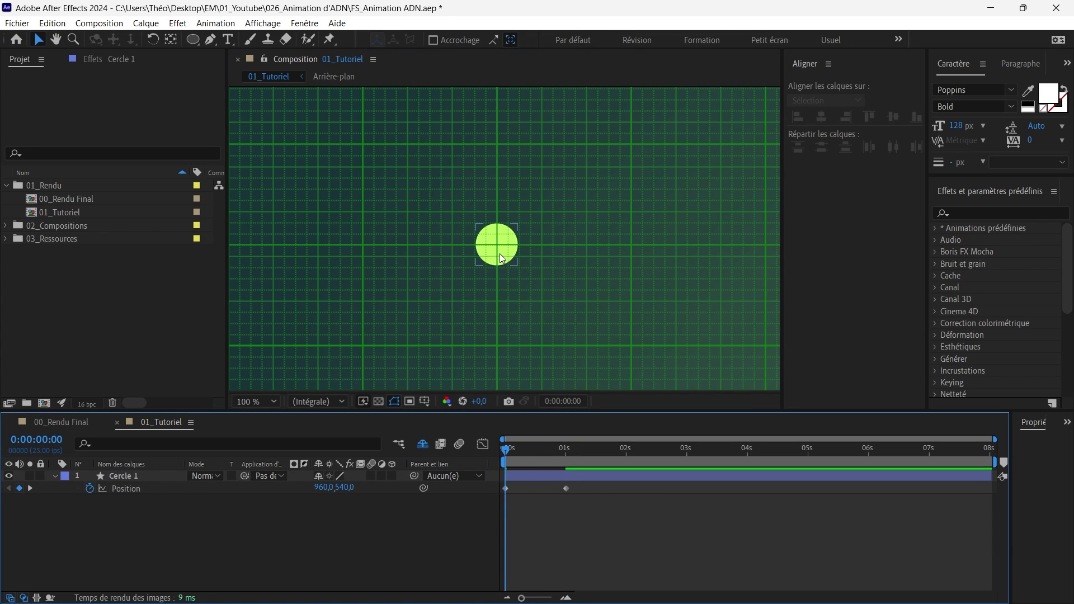
pyautogui.moveTo(499, 254); pyautogui.dragTo(366, 255)
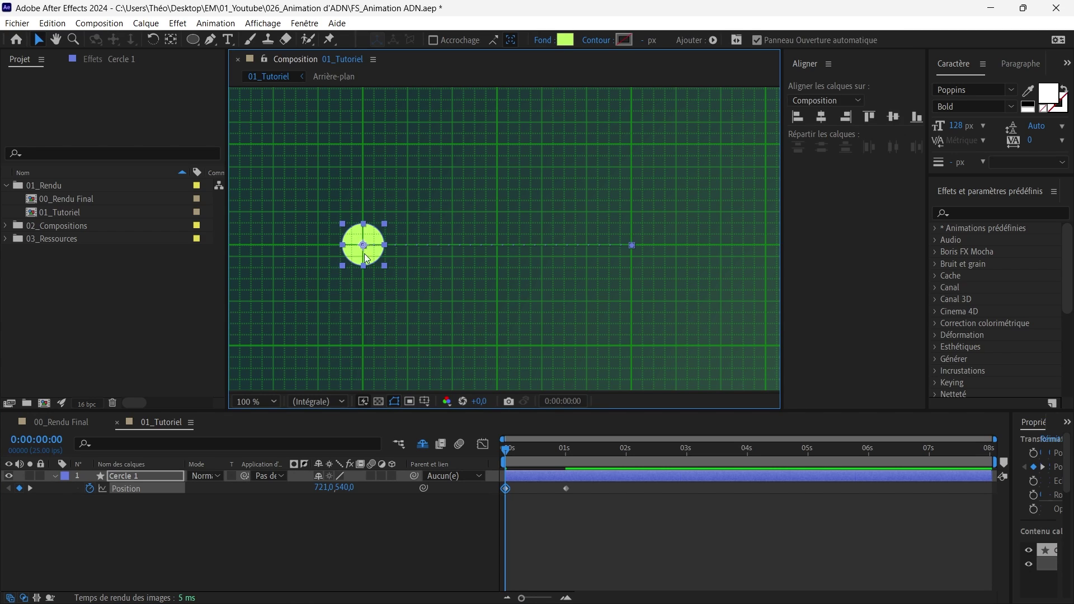
pyautogui.click(616, 585)
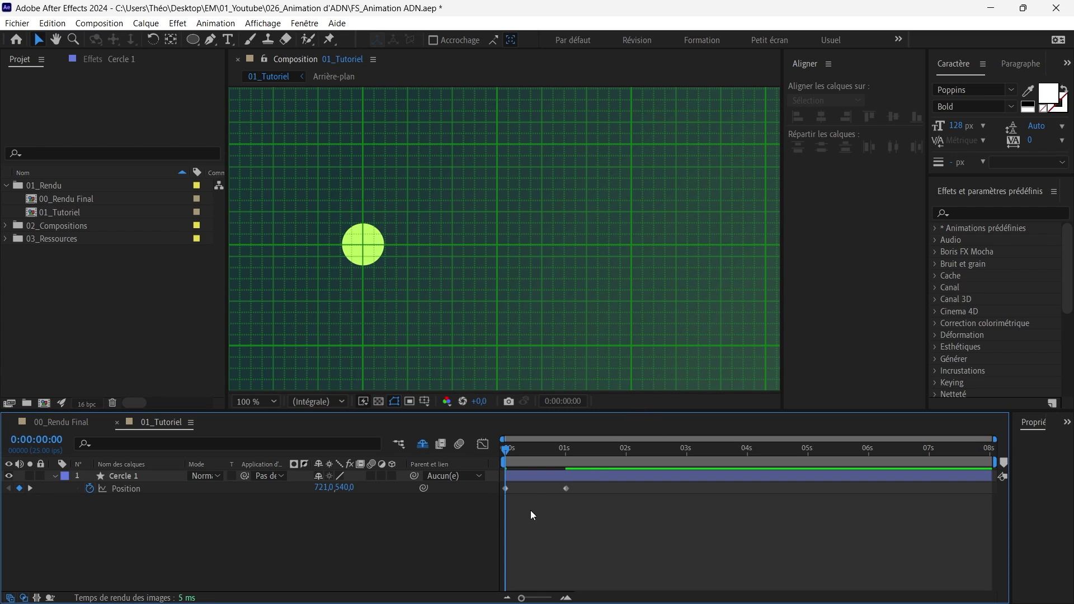
pyautogui.press('space')
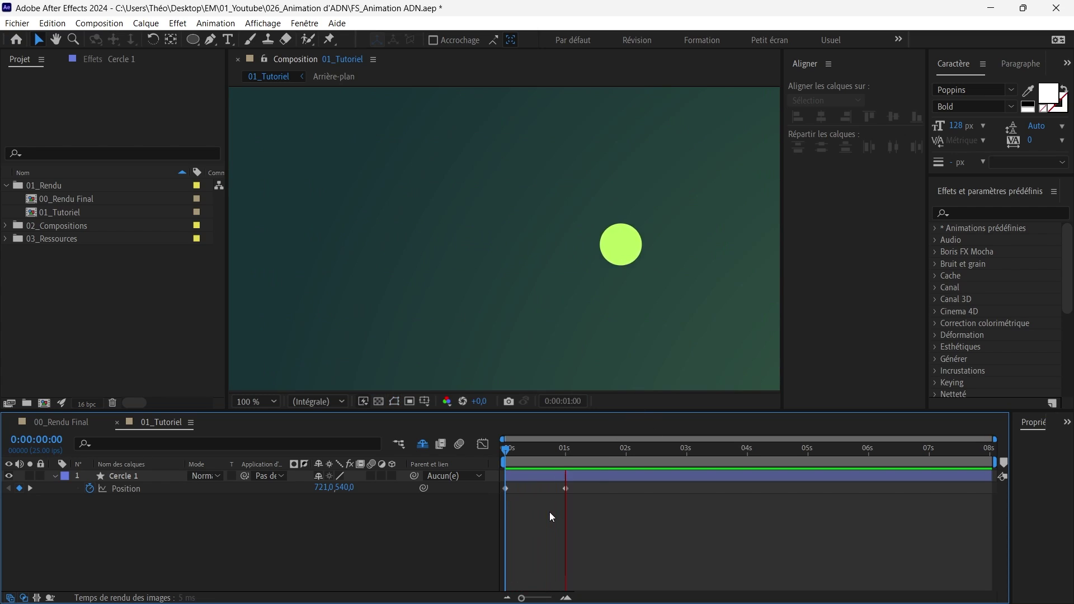
pyautogui.press('space')
# Copy the first Position keyframe of Cercle 1 and paste it at 2 seconds.
pyautogui.moveTo(561, 451); pyautogui.dragTo(567, 456)
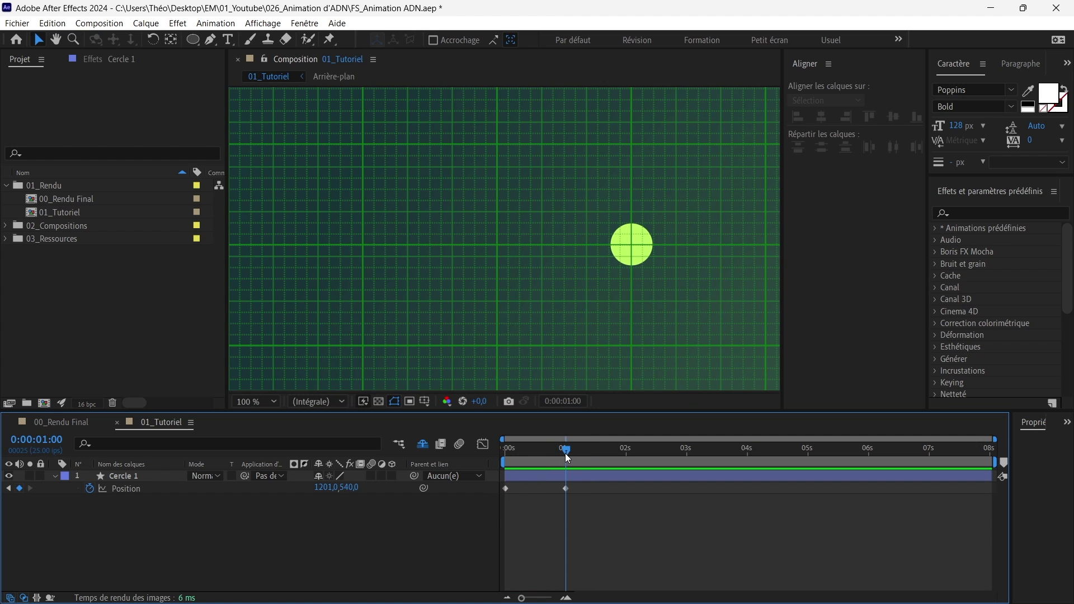
pyautogui.moveTo(567, 453); pyautogui.dragTo(627, 462)
pyautogui.moveTo(522, 483); pyautogui.dragTo(495, 500)
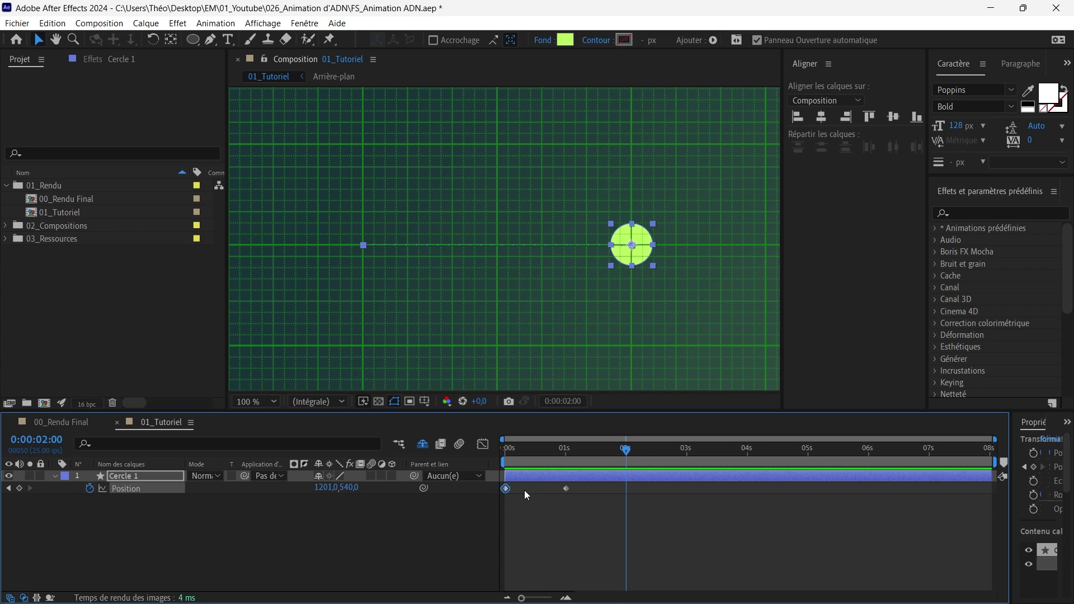
pyautogui.hotkey('ctrl', 'c')
pyautogui.hotkey('ctrl', 'v')
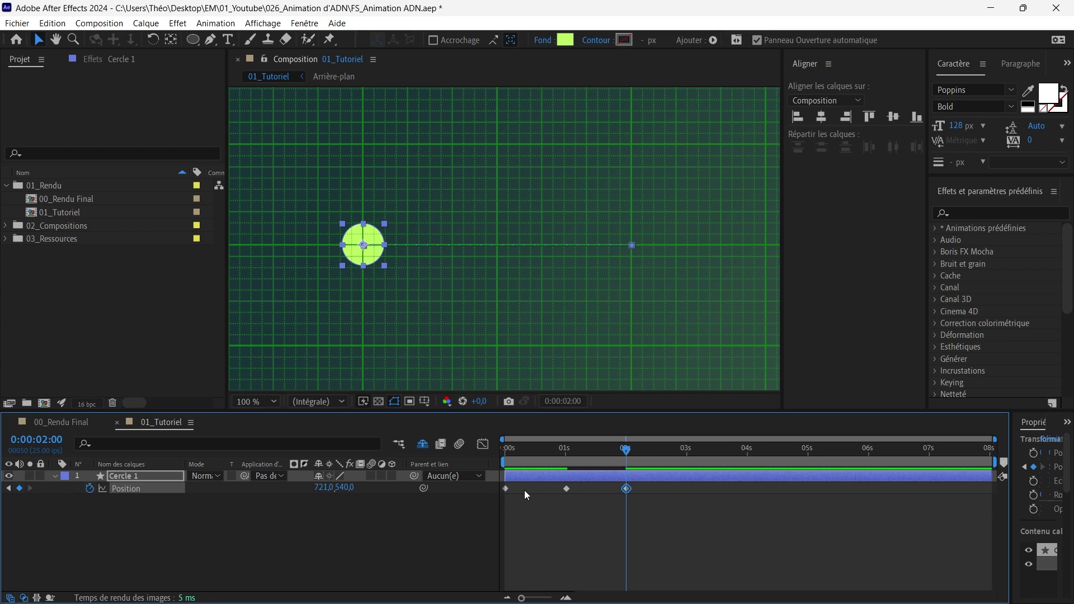
# Preview the back-and-forth motion of the circle from 0 seconds.
pyautogui.click(565, 499)
pyautogui.moveTo(590, 451); pyautogui.dragTo(421, 471)
pyautogui.press('space')
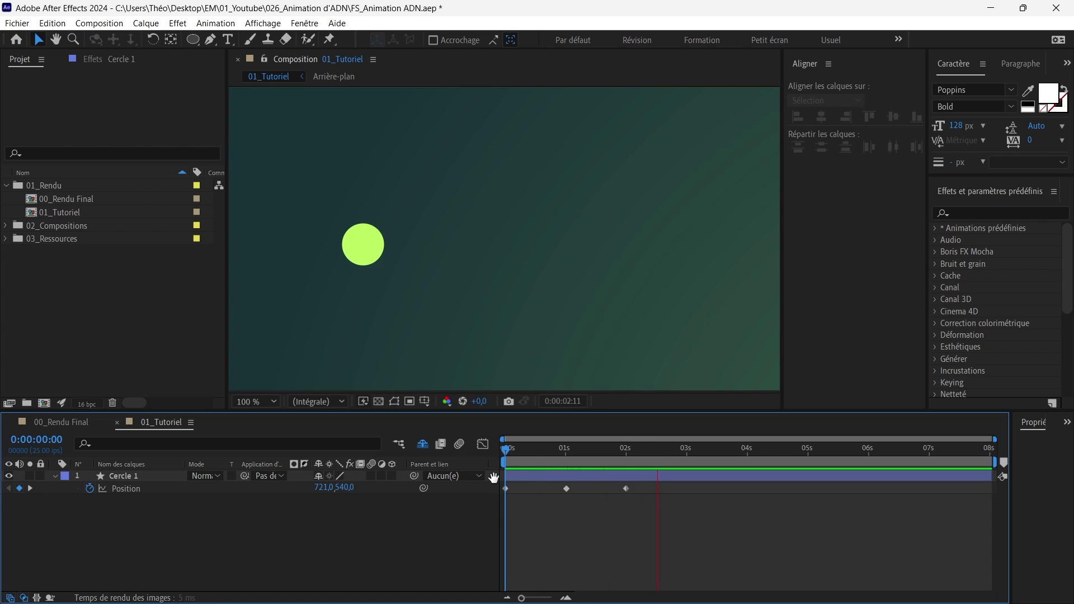
pyautogui.press('space')
pyautogui.click(690, 450)
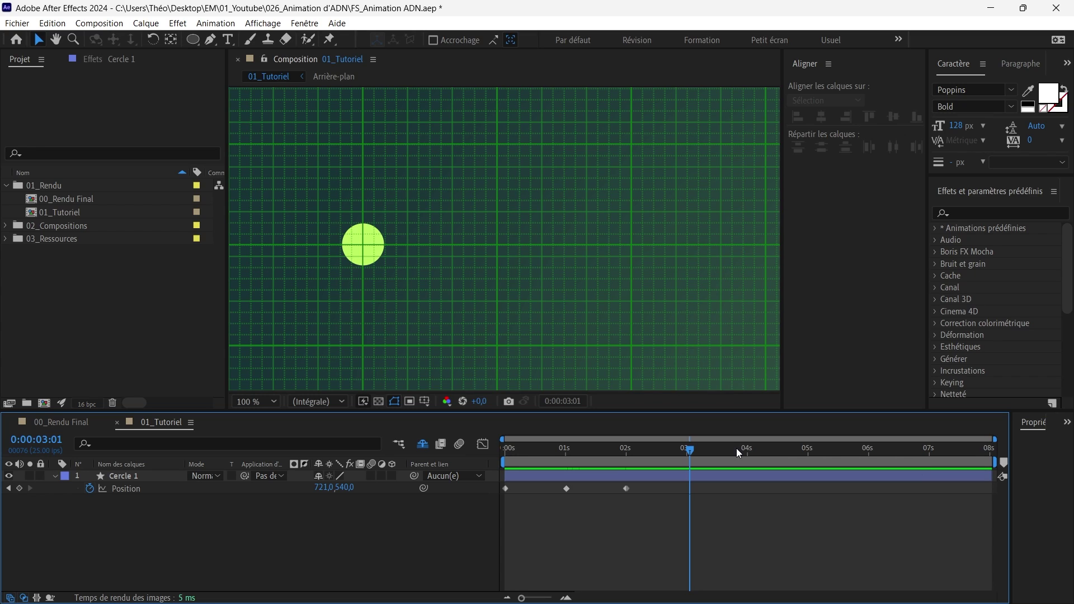
# Apply Easy Ease (Lissage de vitesse) to all three Position keyframes of Cercle 1.
pyautogui.moveTo(599, 450); pyautogui.dragTo(576, 451)
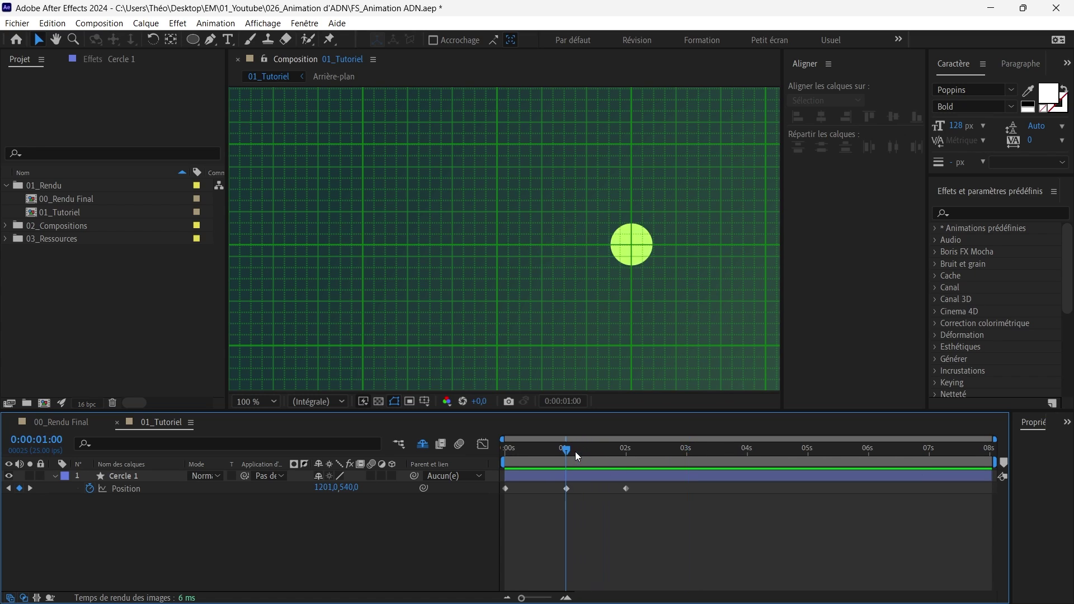
pyautogui.moveTo(656, 486); pyautogui.dragTo(492, 498)
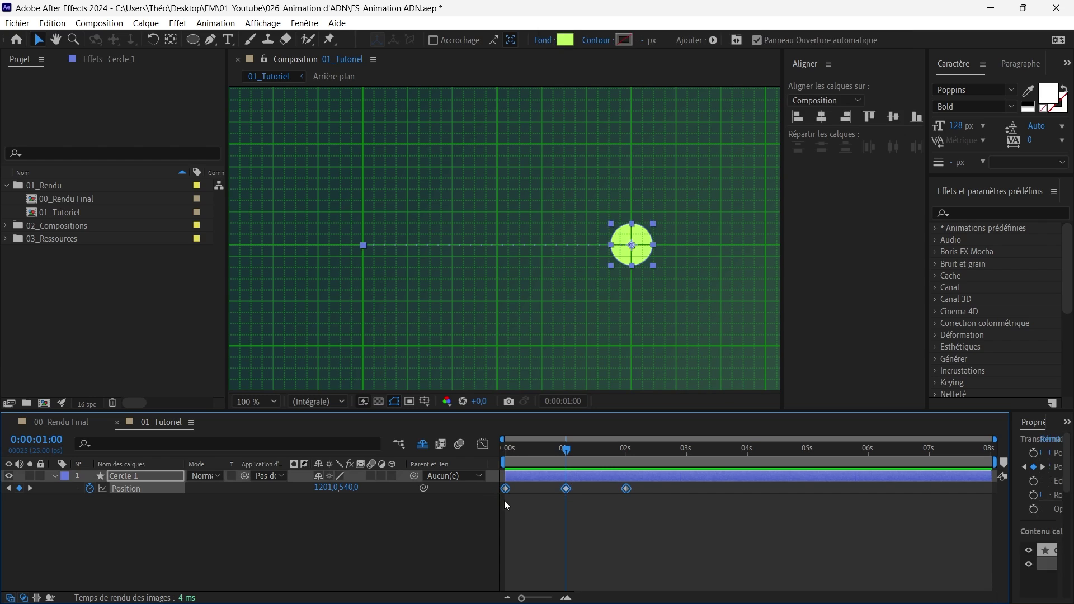
pyautogui.rightClick(568, 488)
pyautogui.moveTo(620, 485)
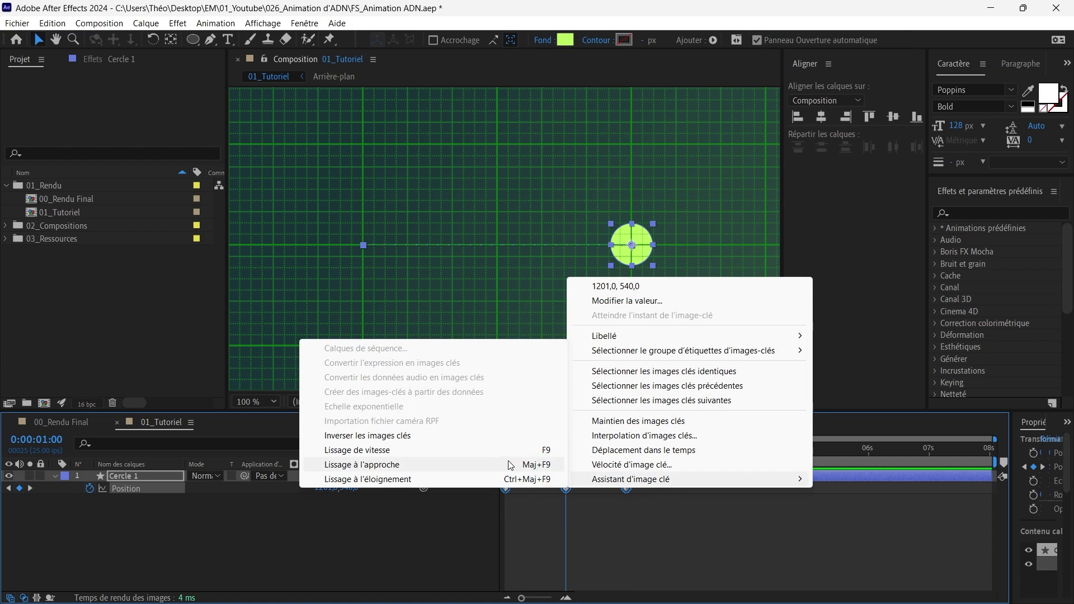
pyautogui.click(484, 451)
pyautogui.click(592, 516)
# Preview the eased circle motion from 0 seconds.
pyautogui.moveTo(545, 453); pyautogui.dragTo(445, 465)
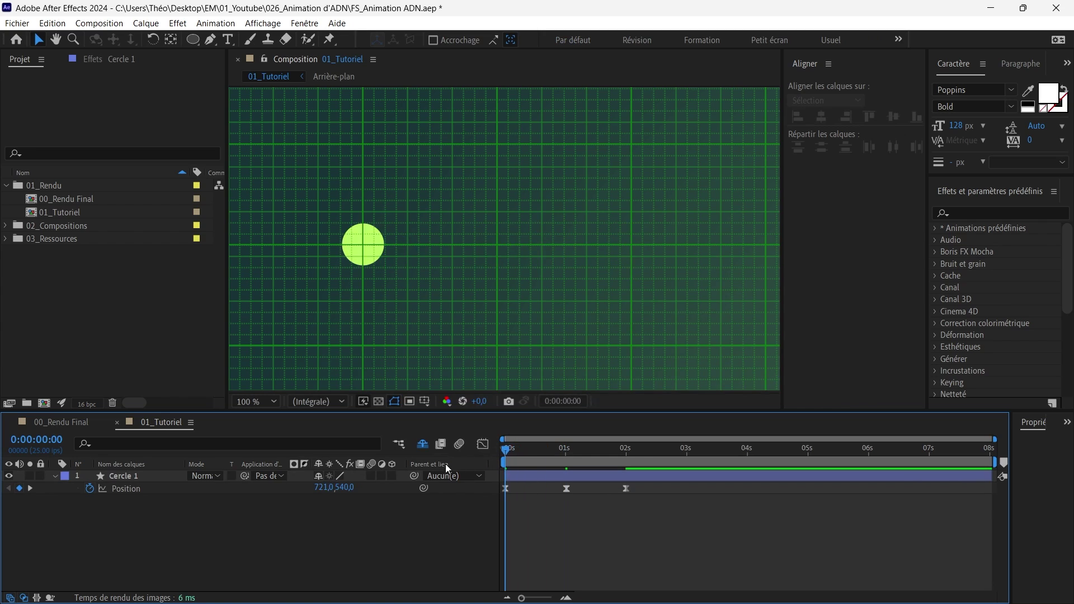
pyautogui.press('space')
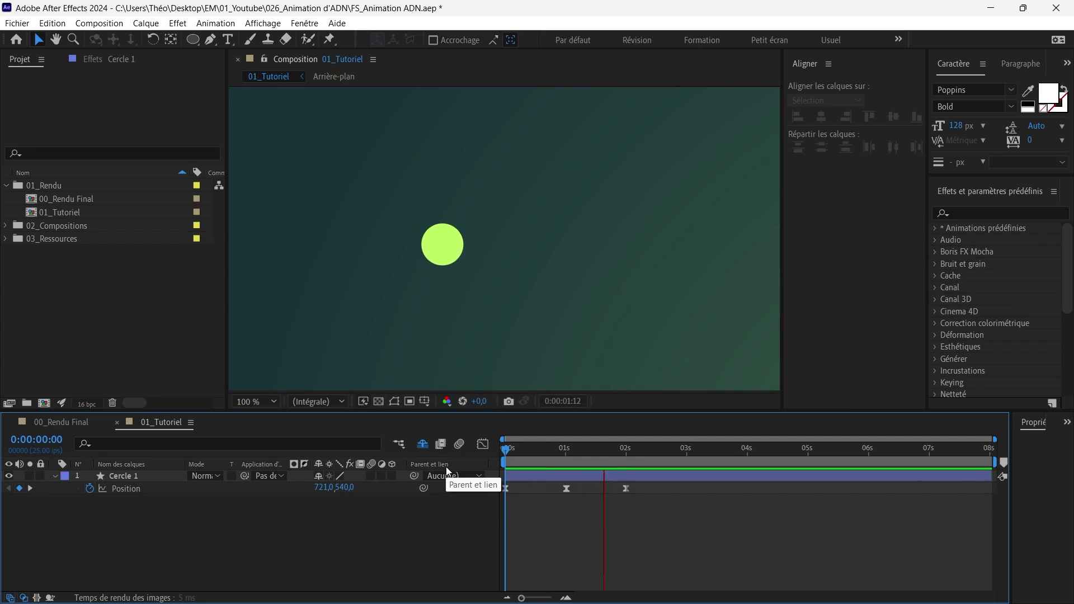
pyautogui.hotkey('ctrl', "'")
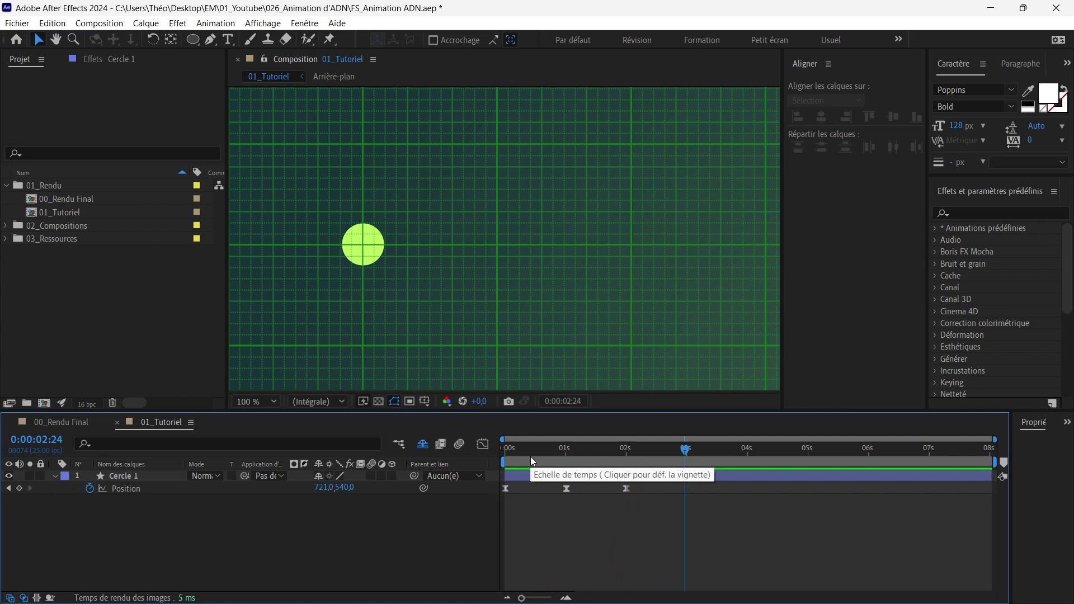
pyautogui.moveTo(535, 453); pyautogui.dragTo(486, 456)
pyautogui.press('space')
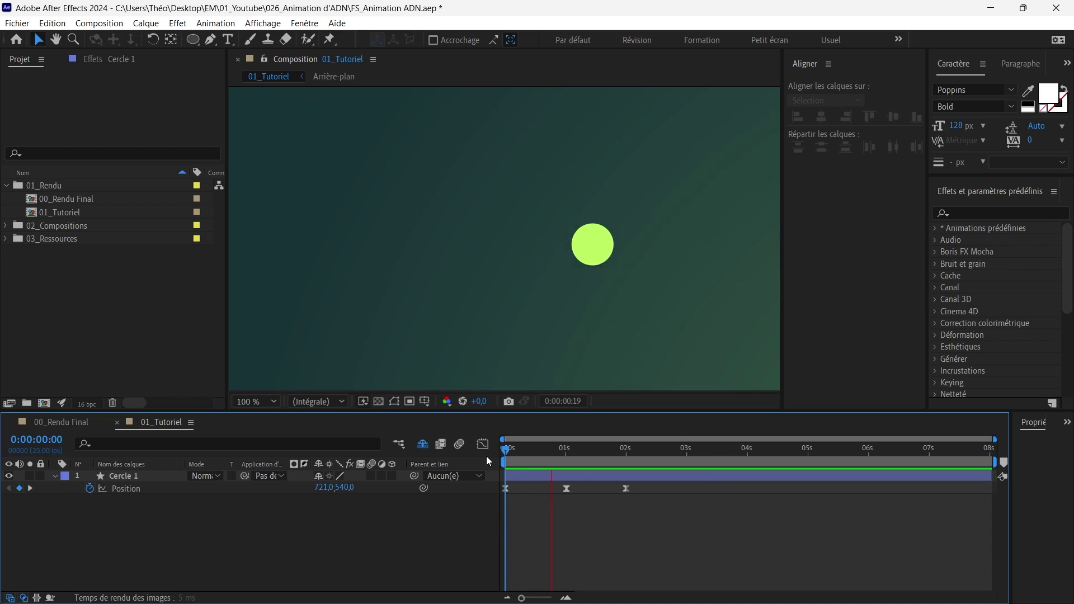
pyautogui.press('space')
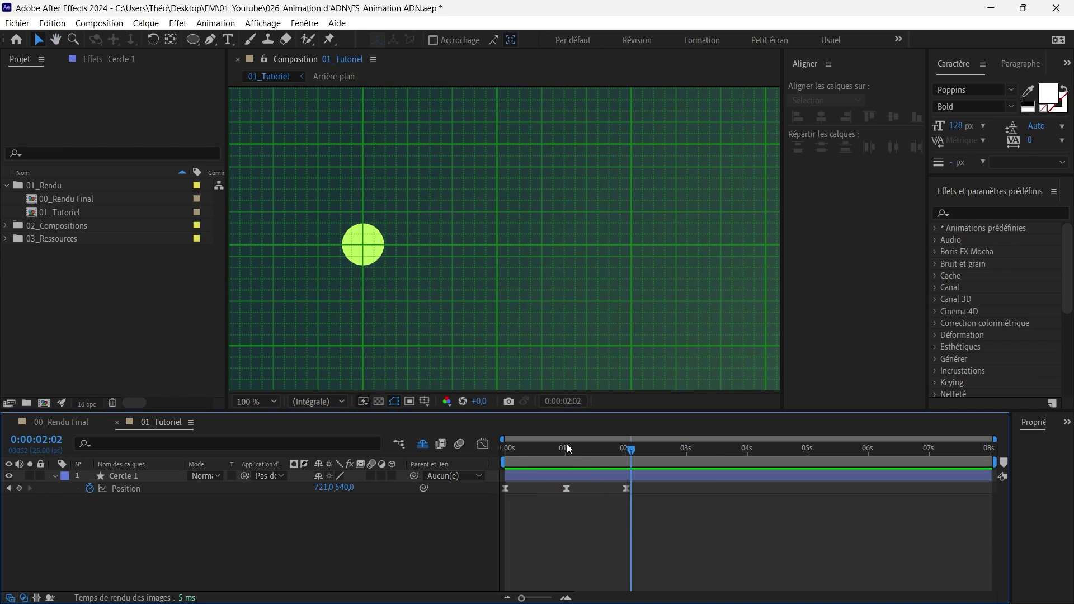
# With the Rectangle tool, draw a horizontal bar about 481 by 41 px from the circle's centre to the right-hand end of its path.
pyautogui.click(193, 40)
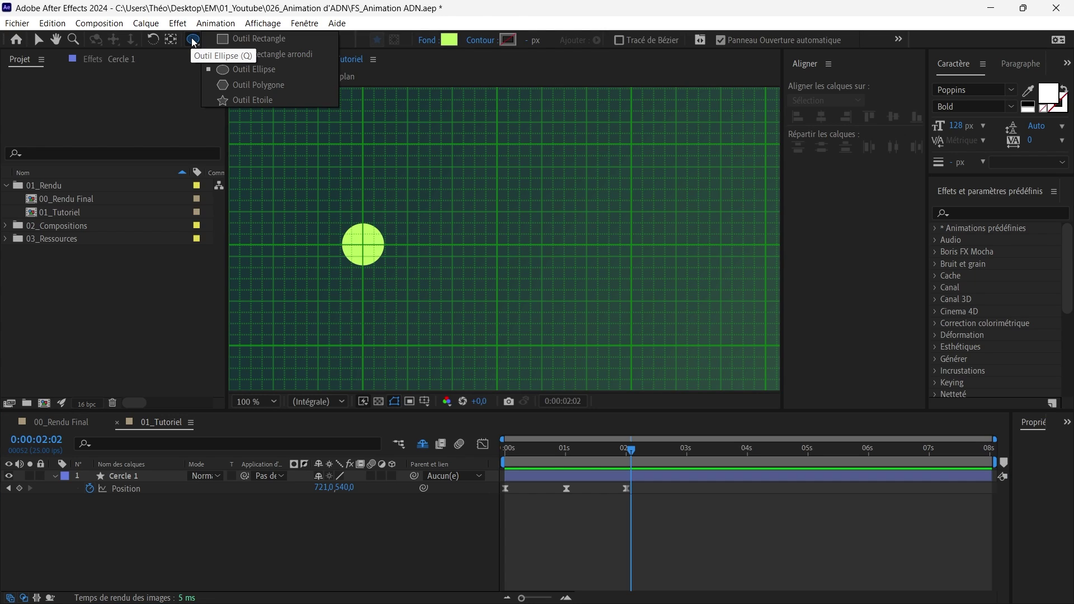
pyautogui.click(253, 39)
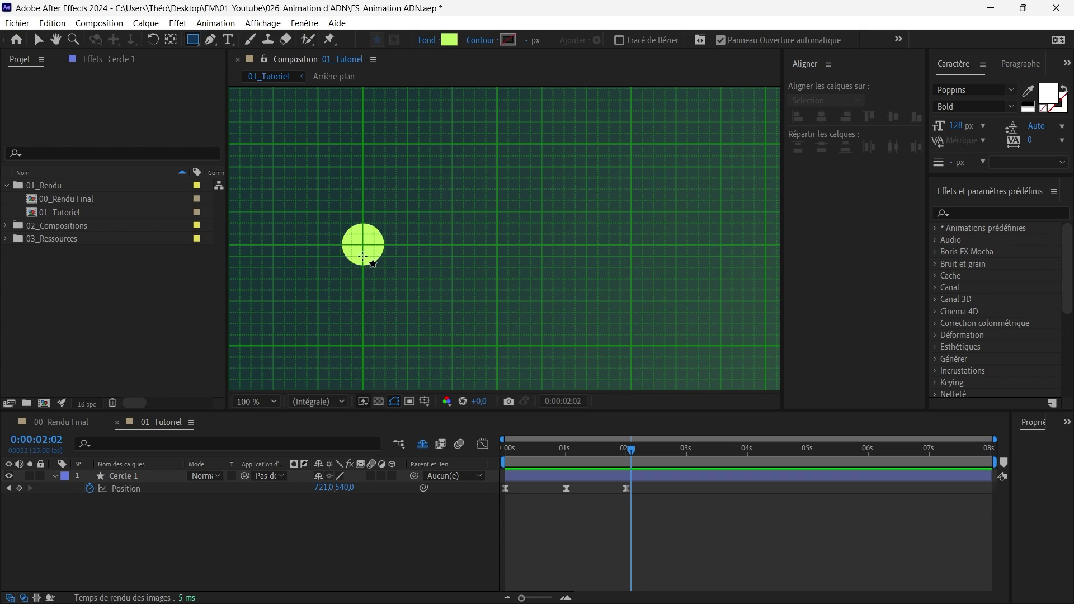
pyautogui.moveTo(363, 256); pyautogui.dragTo(632, 233)
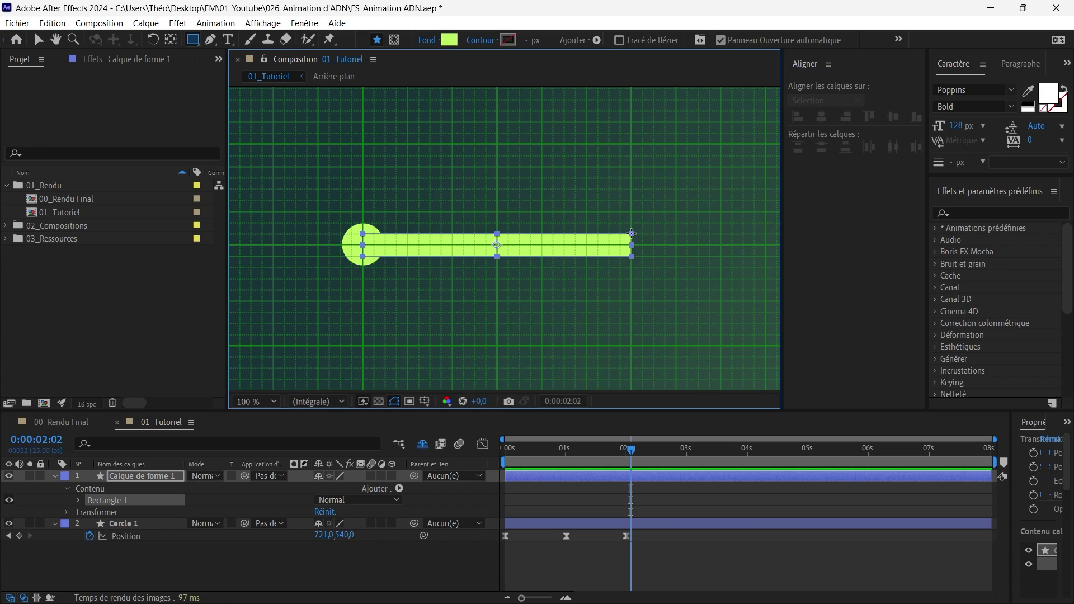
# Rename the new rectangle shape layer as Lien.
pyautogui.click(135, 480)
pyautogui.press('Return')
pyautogui.press('capslock')
pyautogui.write('L')
pyautogui.press('capslock')
pyautogui.write('ien')
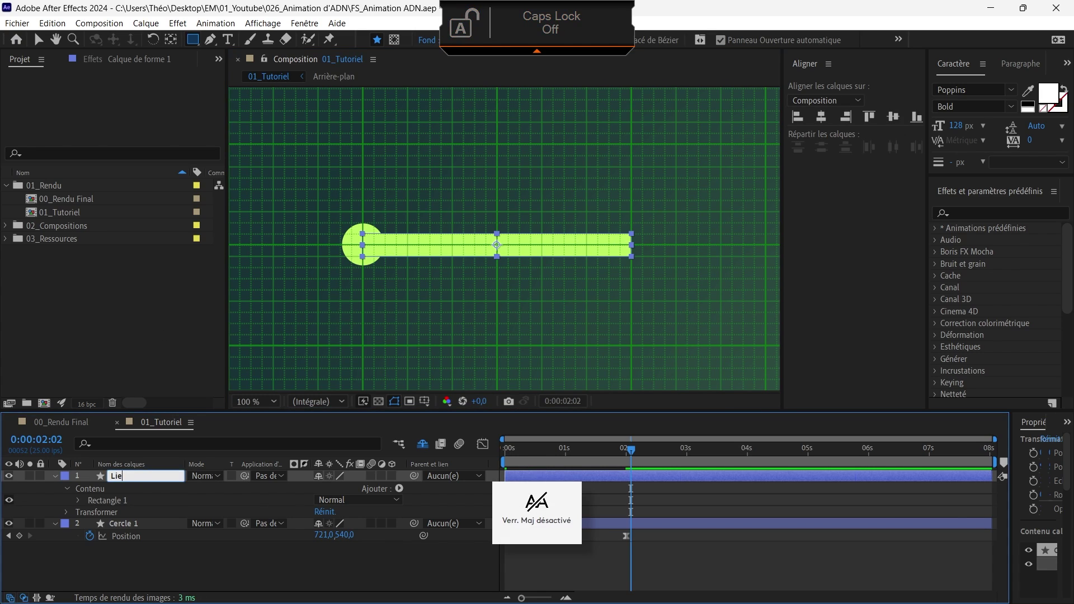
pyautogui.press('Return')
# Unlink the size proportions of the Lien rectangle and set its height to 30 px.
pyautogui.click(103, 500)
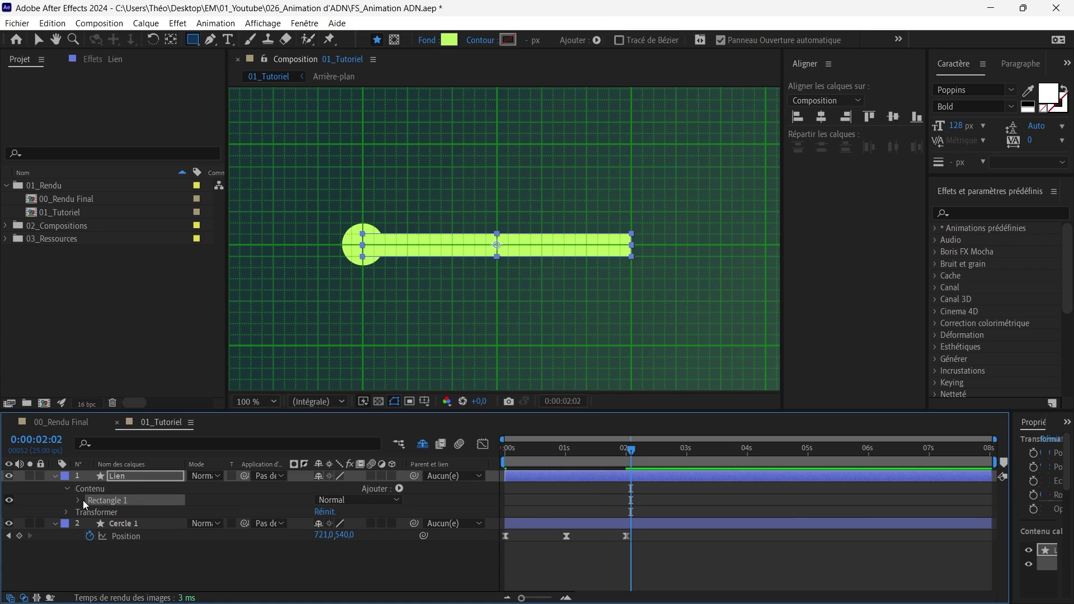
pyautogui.click(79, 500)
pyautogui.click(92, 512)
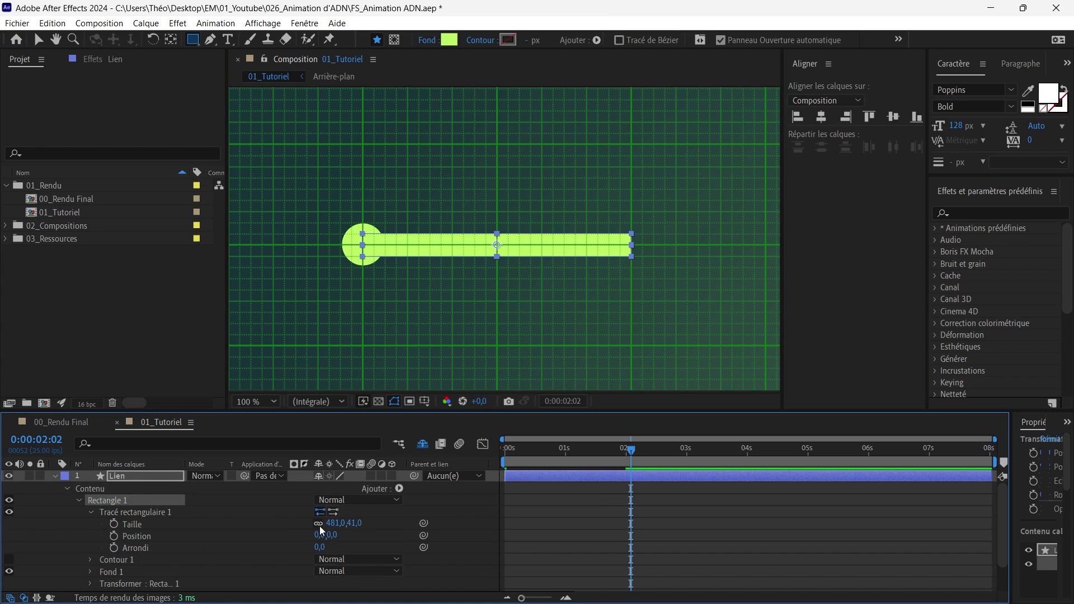
pyautogui.click(136, 526)
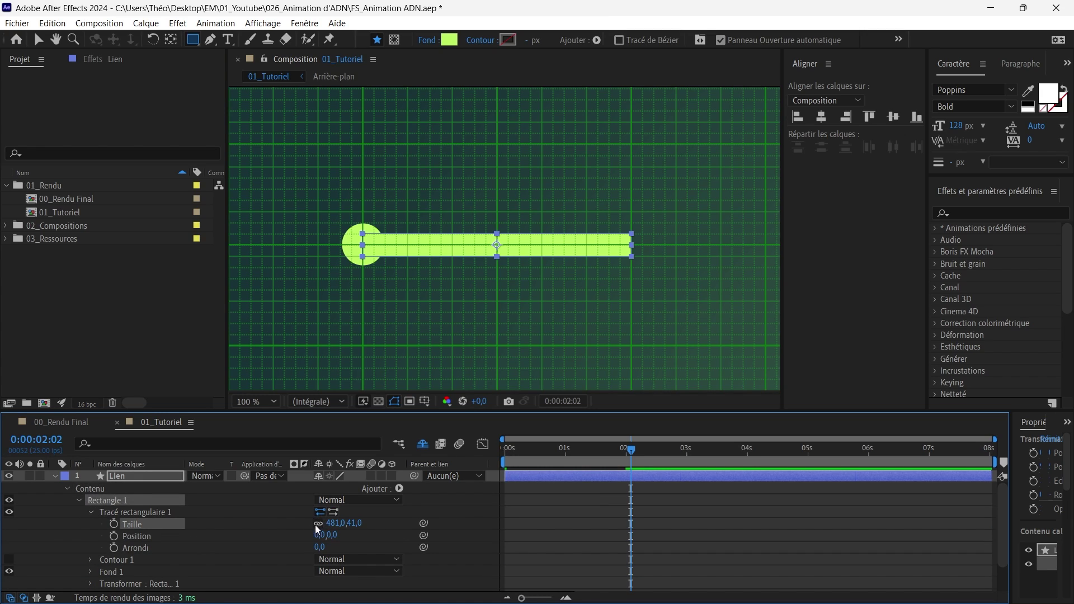
pyautogui.click(356, 523)
pyautogui.write('30')
pyautogui.press('Return')
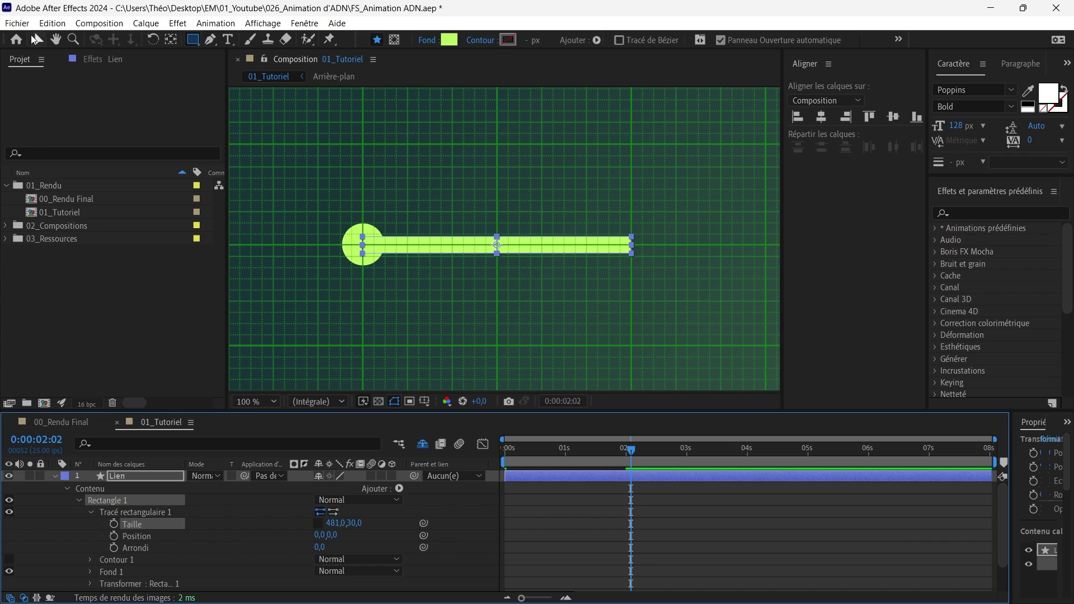
# Collapse the Lien layer's properties and move the layer beneath Cercle 1.
pyautogui.click(36, 39)
pyautogui.click(53, 476)
pyautogui.click(114, 523)
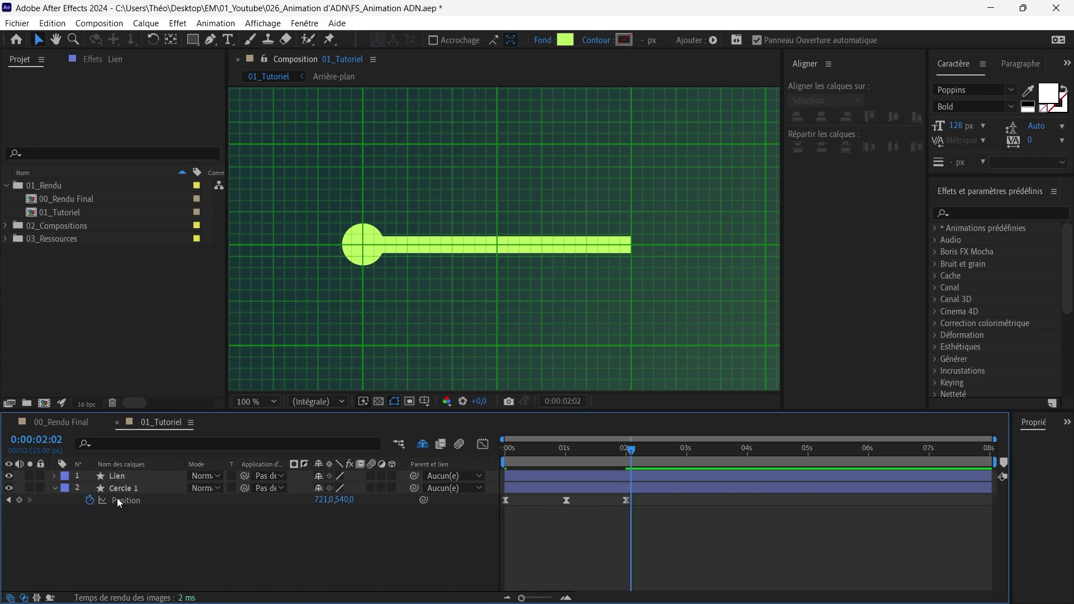
pyautogui.moveTo(120, 475); pyautogui.dragTo(122, 498)
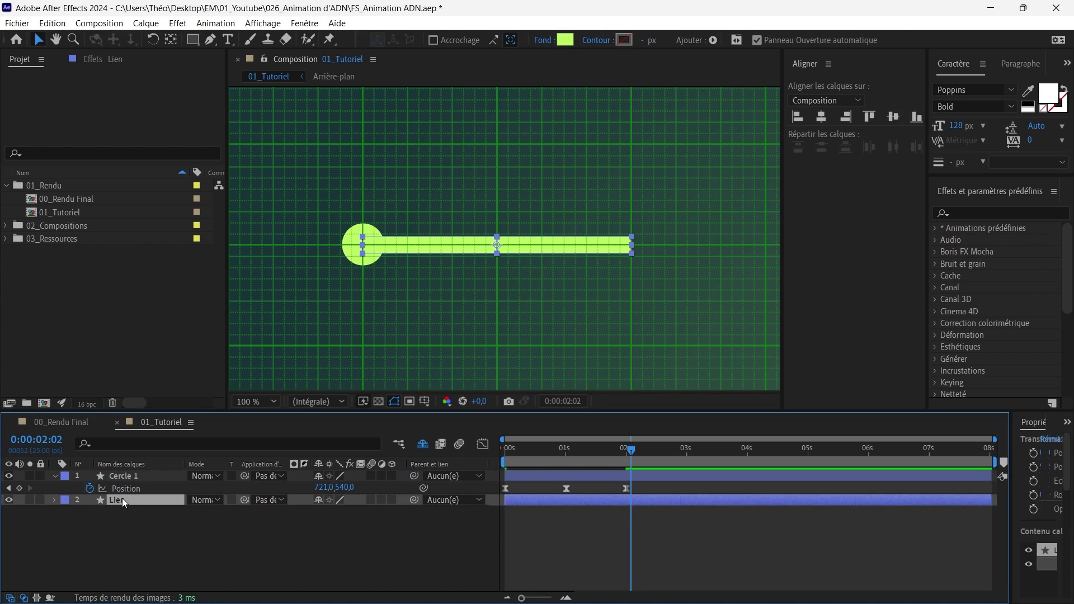
pyautogui.click(152, 531)
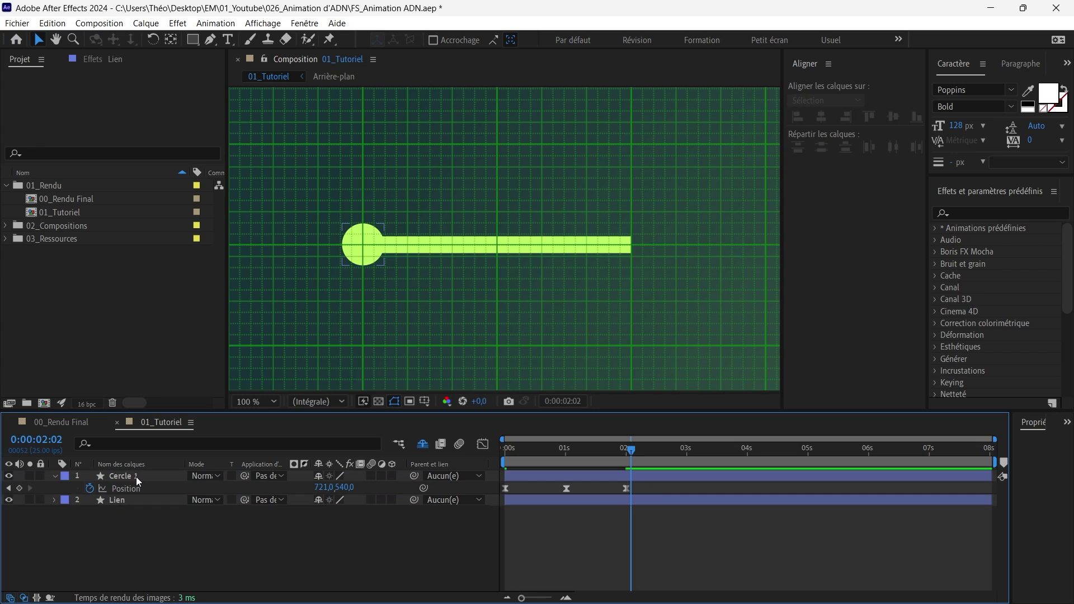
# Duplicate the Cercle 1 layer and show only the Position property of the copy.
pyautogui.click(136, 477)
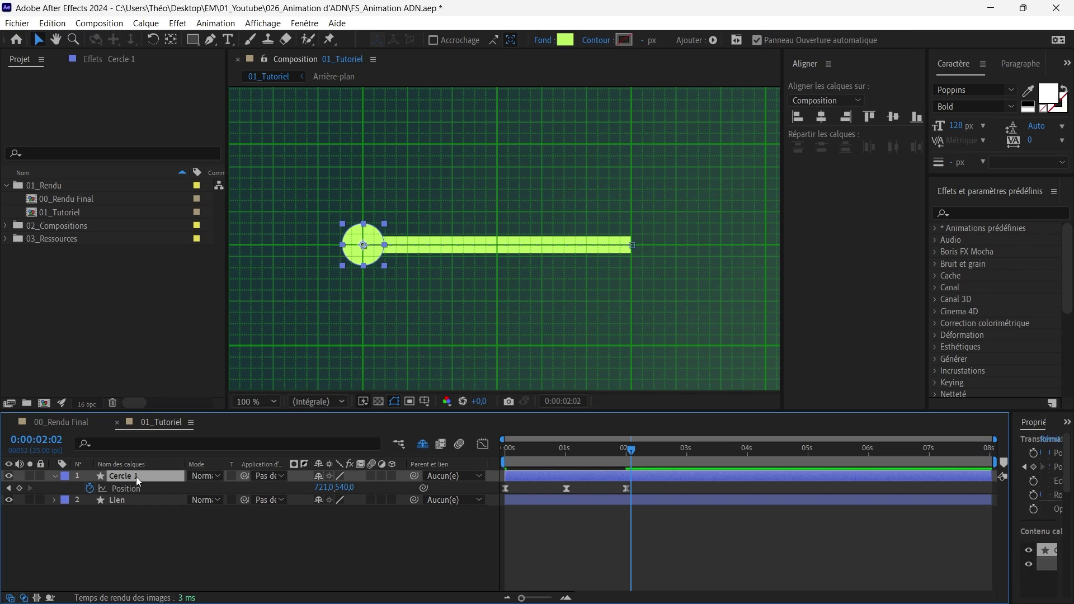
pyautogui.hotkey('ctrl', 'd')
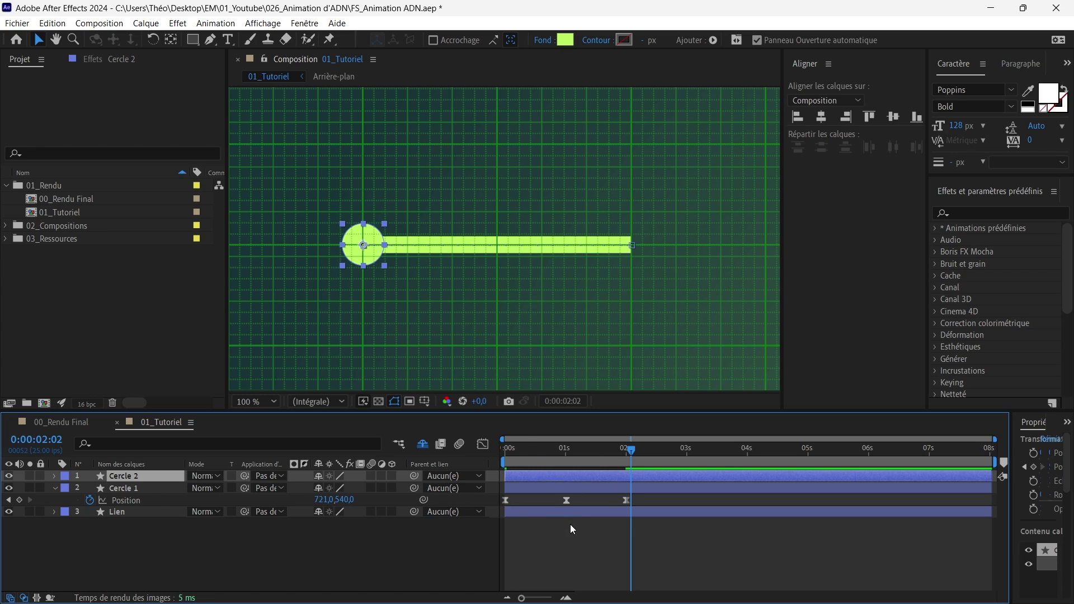
pyautogui.press('p')
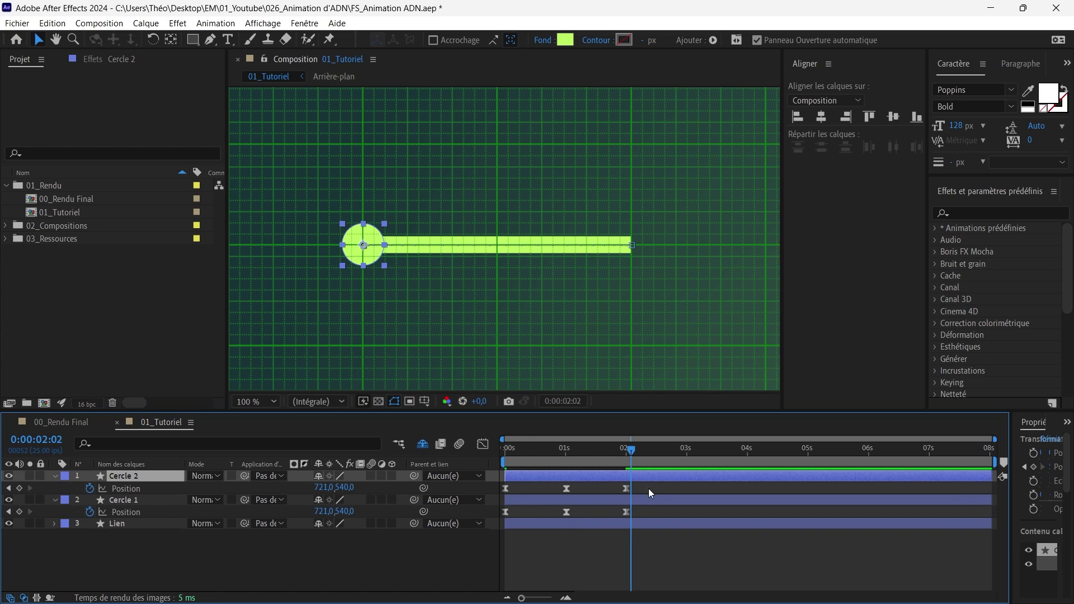
# Delete the first Position keyframe of Cercle 2 and shift the remaining two to start at 0 seconds.
pyautogui.moveTo(632, 451); pyautogui.dragTo(626, 452)
pyautogui.moveTo(542, 492); pyautogui.dragTo(493, 492)
pyautogui.press('Delete')
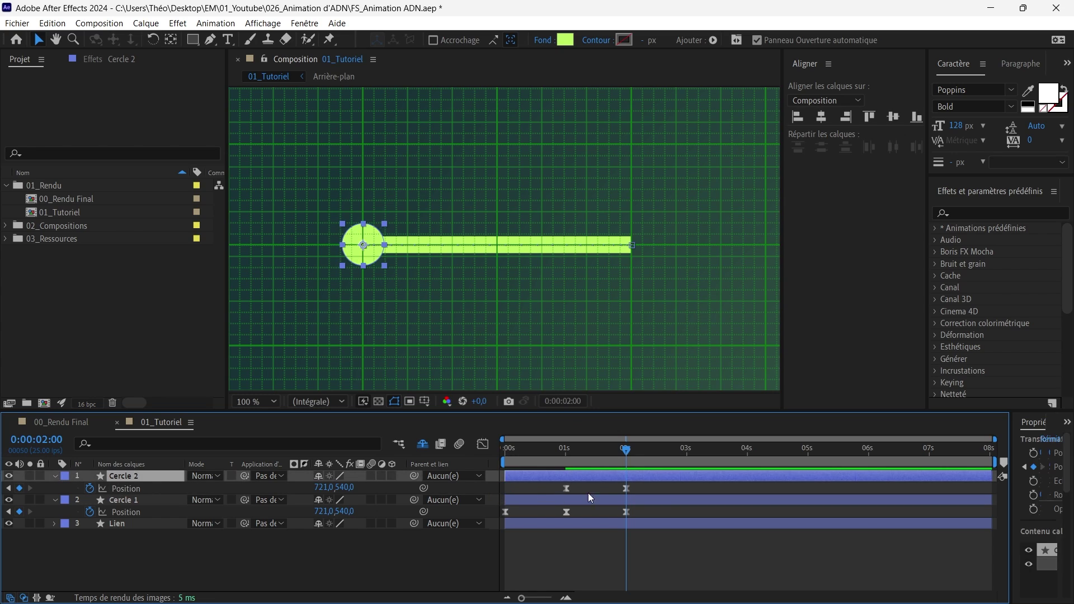
pyautogui.moveTo(667, 486); pyautogui.dragTo(516, 495)
pyautogui.click(586, 493)
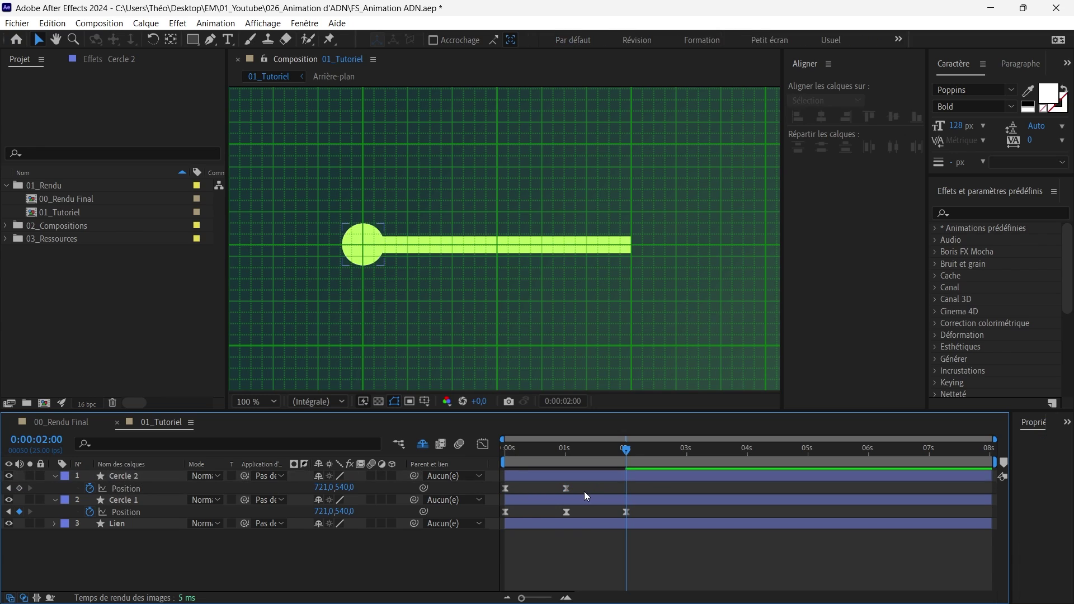
# Copy the first Position keyframe of Cercle 2 and paste it at 2 seconds.
pyautogui.moveTo(515, 462); pyautogui.dragTo(492, 462)
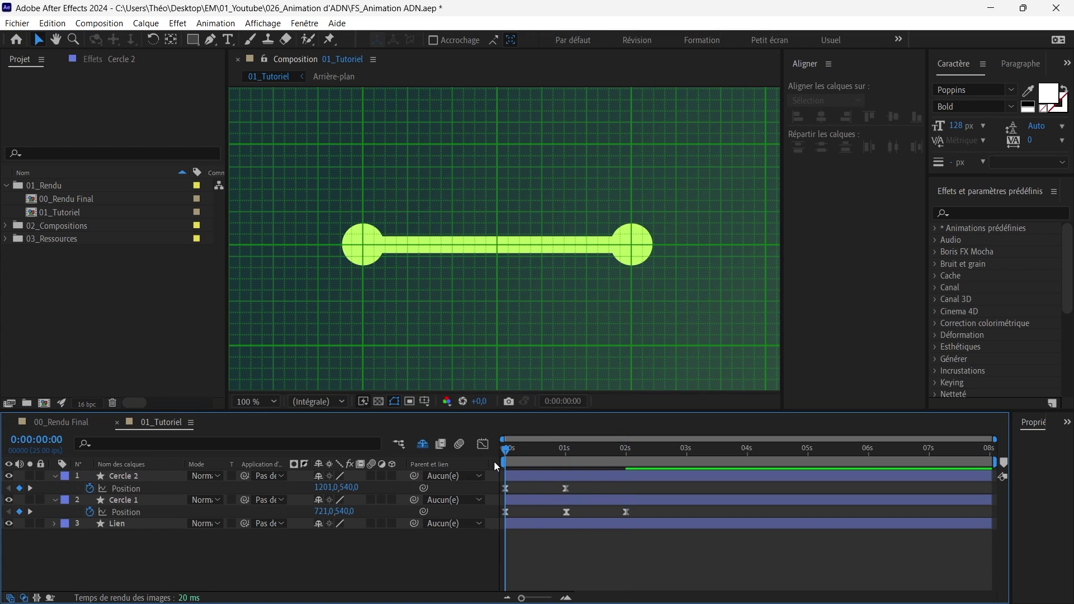
pyautogui.moveTo(495, 461); pyautogui.dragTo(619, 468)
pyautogui.click(506, 489)
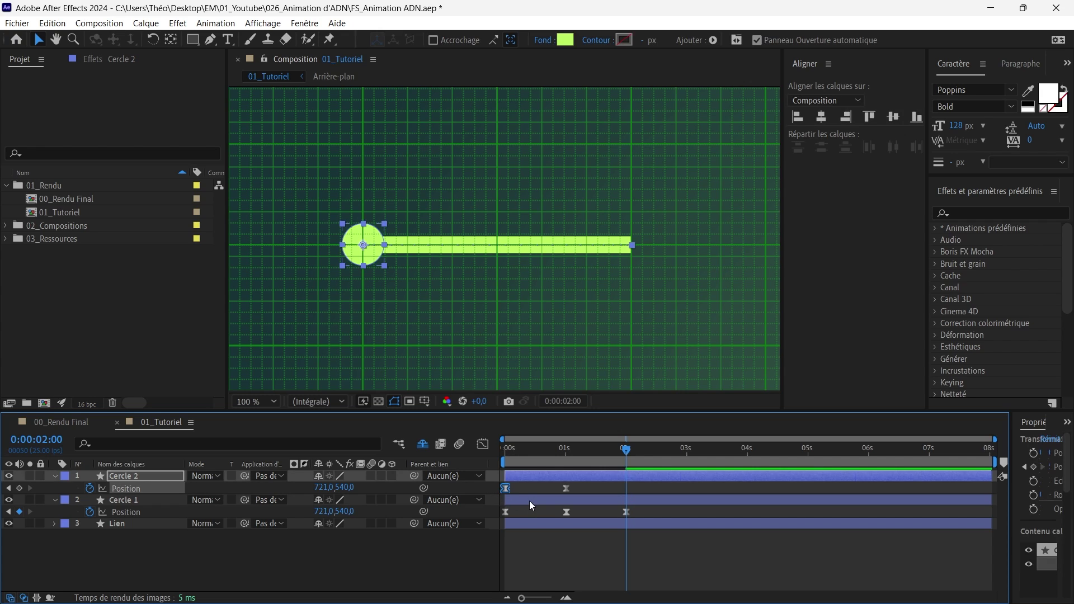
pyautogui.hotkey('ctrl', 'v')
# Preview the opposing motion of the two circles from 0 seconds.
pyautogui.moveTo(579, 456); pyautogui.dragTo(484, 460)
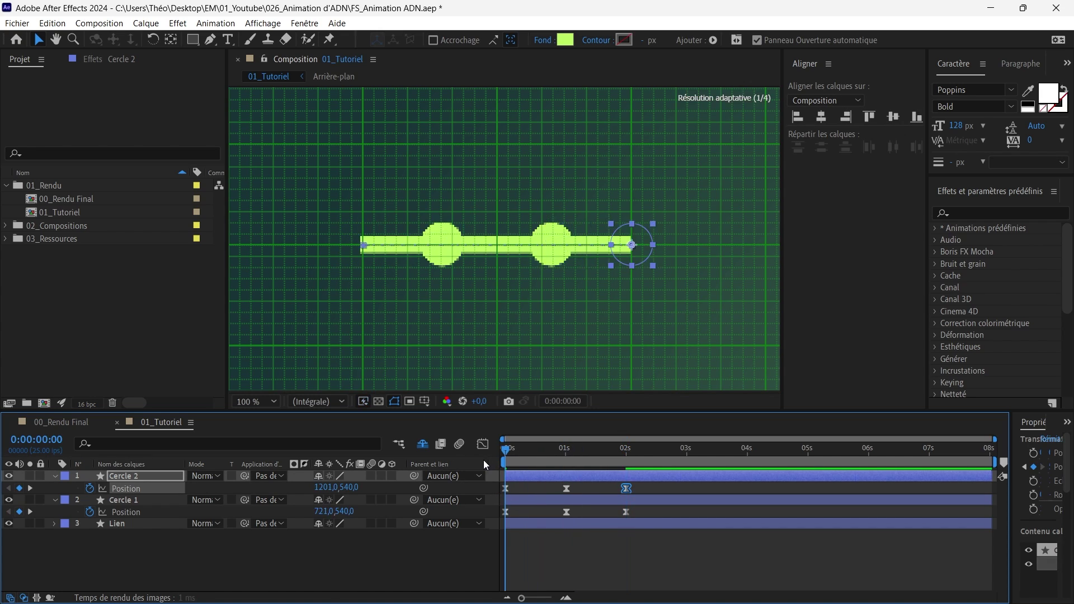
pyautogui.press('space')
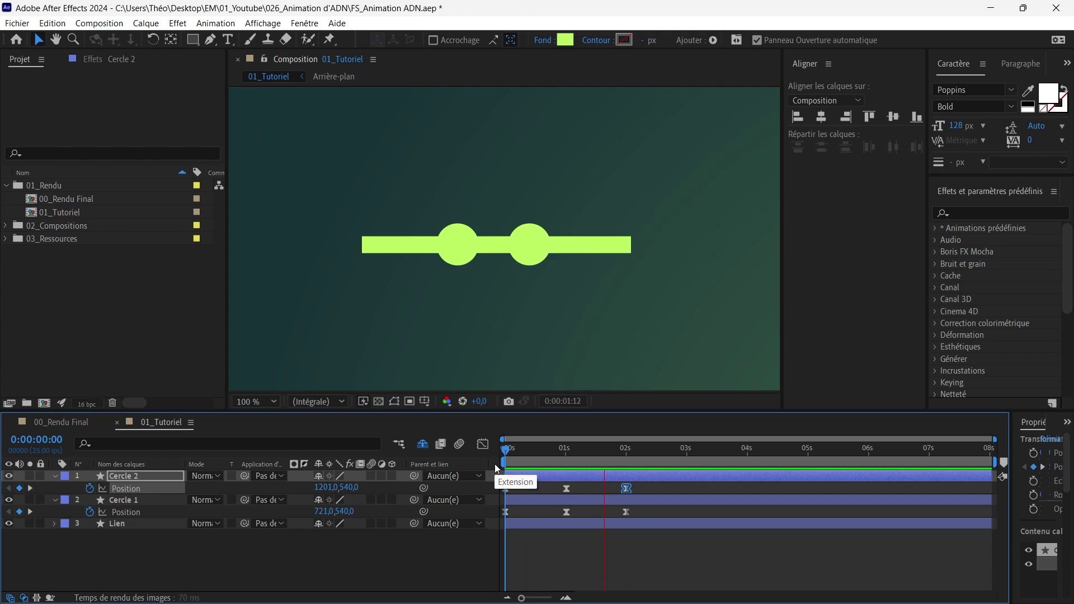
pyautogui.press('space')
pyautogui.click(580, 566)
# Show the Scale property of the Lien layer and add a Scale keyframe at 1 second.
pyautogui.moveTo(578, 449); pyautogui.dragTo(566, 448)
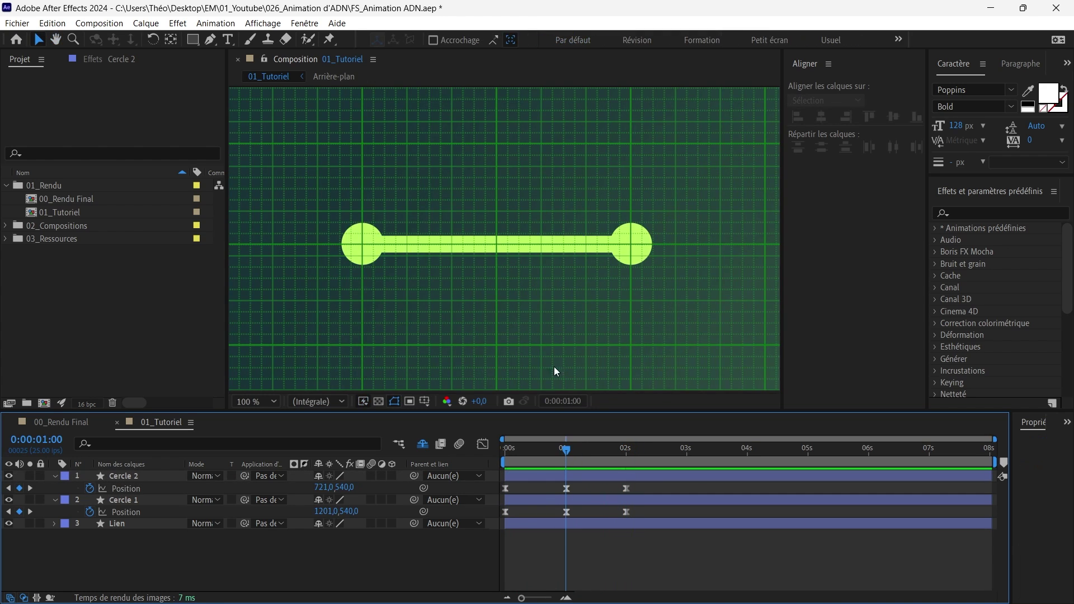
pyautogui.click(130, 526)
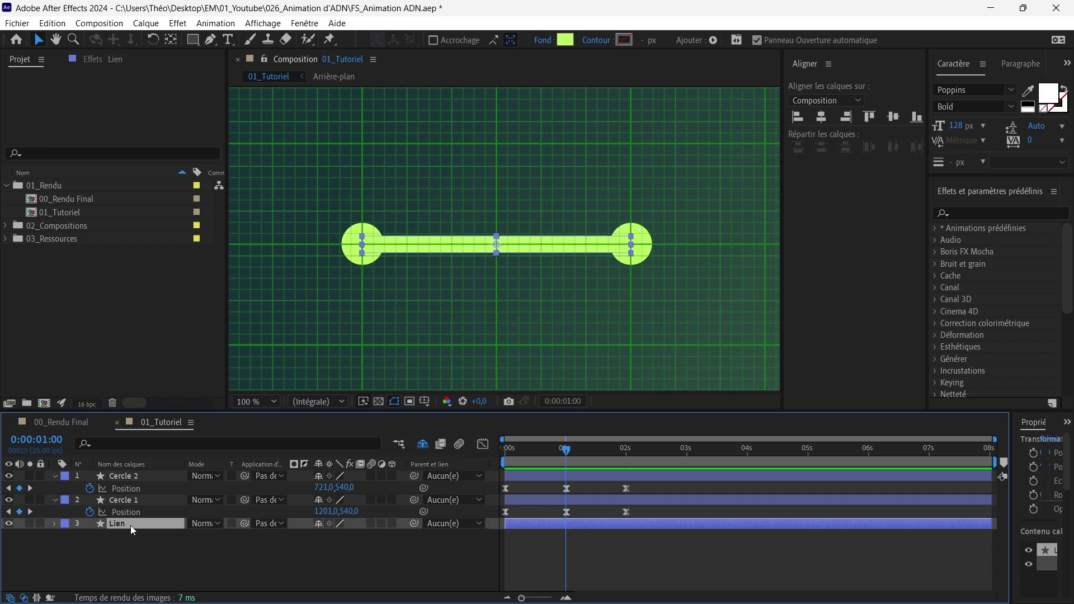
pyautogui.press('s')
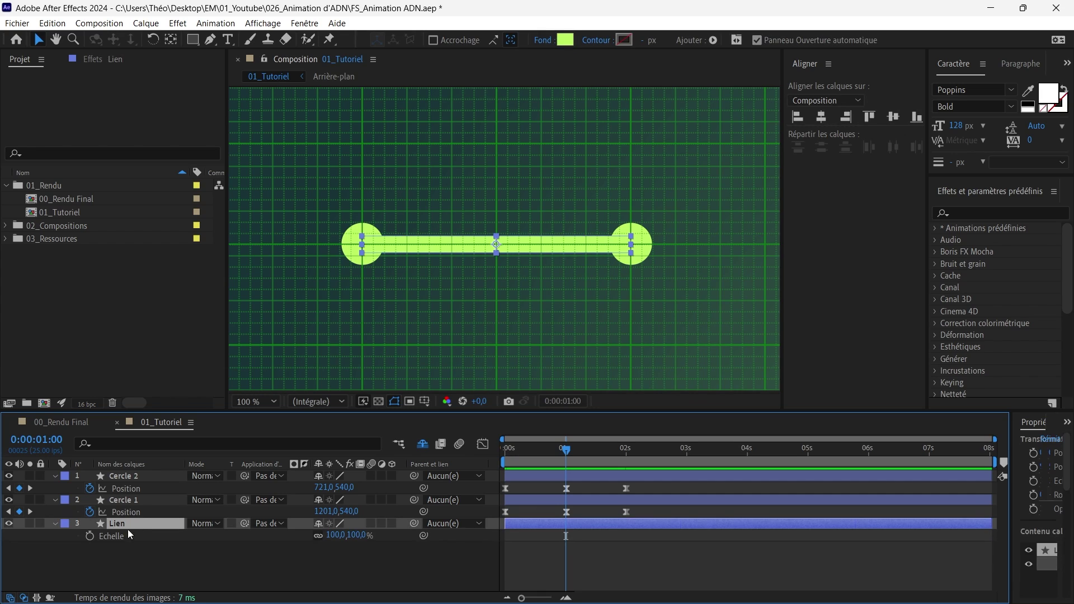
pyautogui.click(90, 536)
# At 0 seconds, unlink the Lien layer's Scale proportions and set the horizontal scale to -100%.
pyautogui.moveTo(549, 461); pyautogui.dragTo(463, 468)
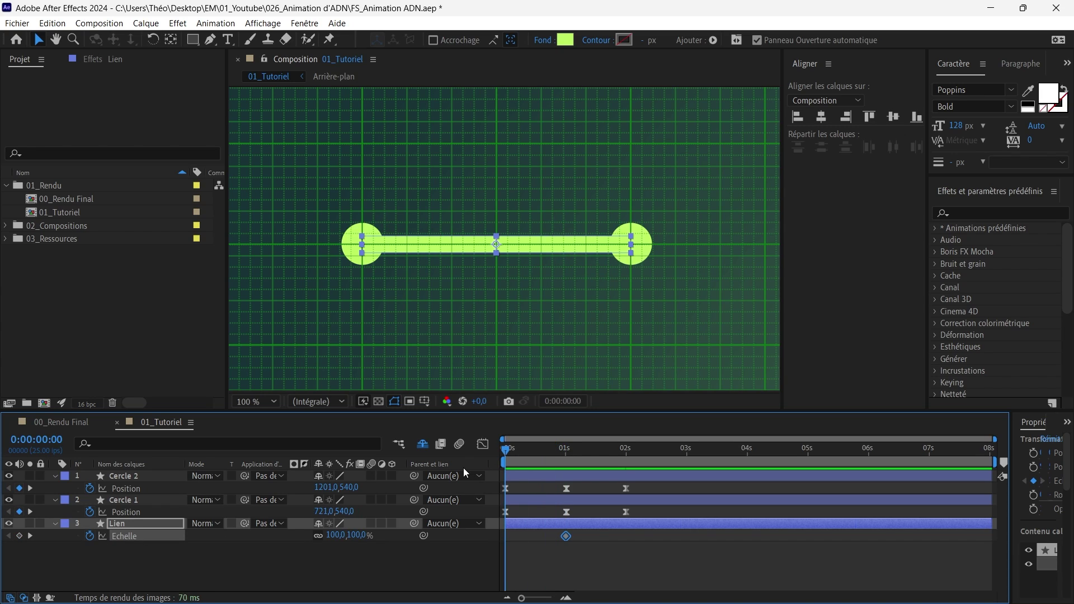
pyautogui.click(336, 536)
pyautogui.write('-100')
pyautogui.press('Return')
pyautogui.click(356, 583)
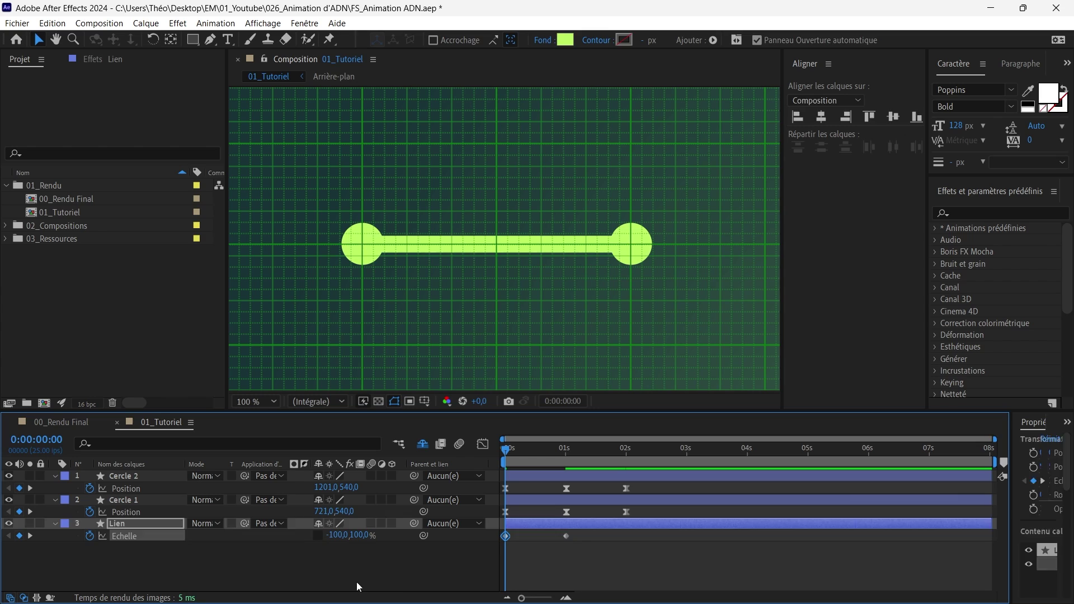
# Preview the bar's scaling against the circles' motion from 0 seconds and scrub through the first second.
pyautogui.moveTo(511, 452); pyautogui.dragTo(479, 451)
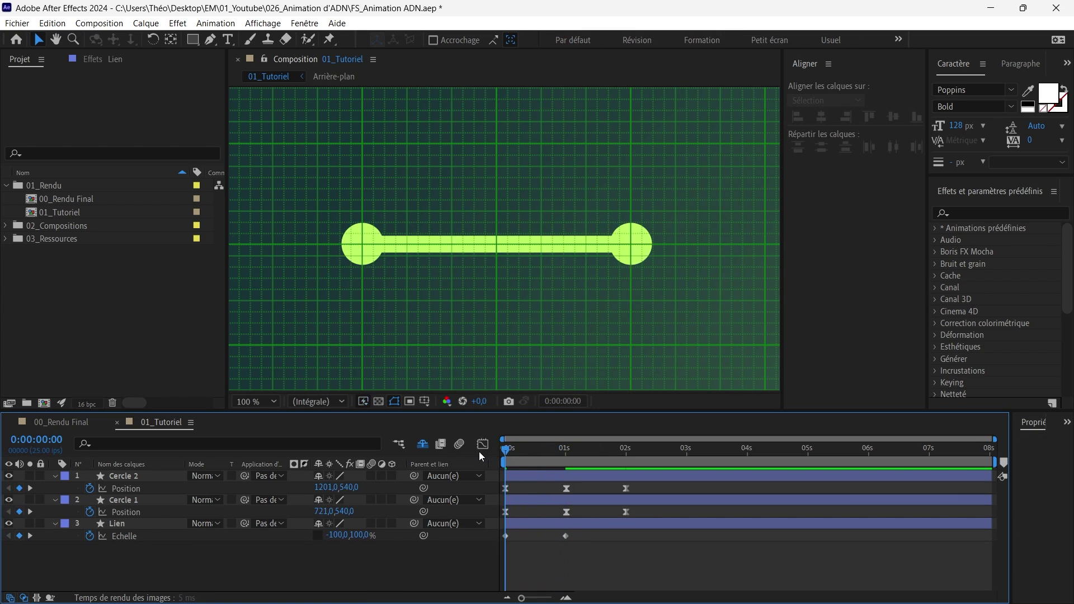
pyautogui.press('space')
pyautogui.press('space')
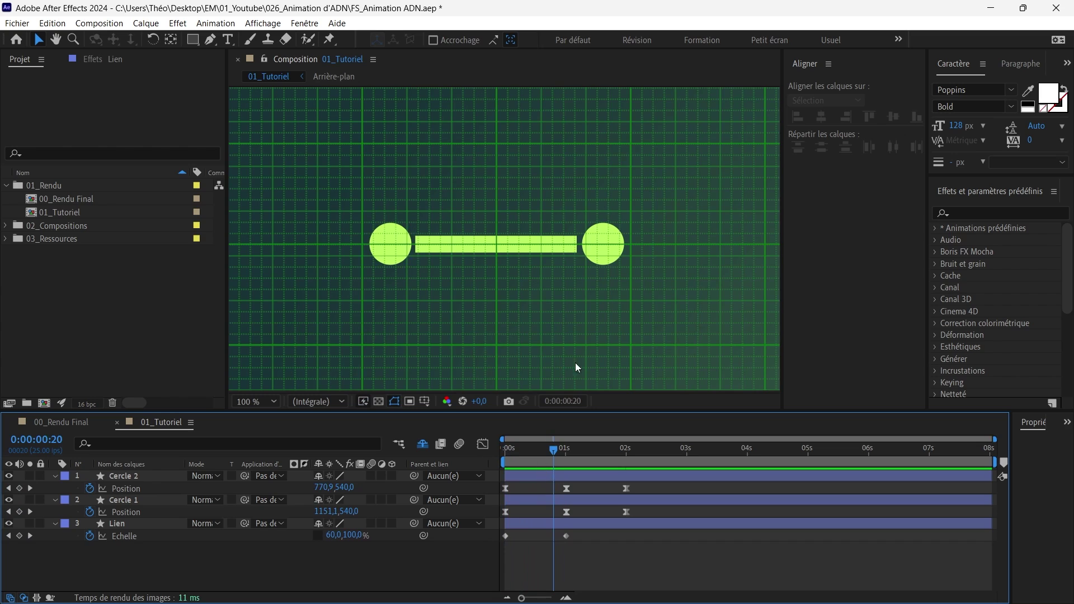
pyautogui.moveTo(560, 452); pyautogui.dragTo(522, 455)
pyautogui.press('space')
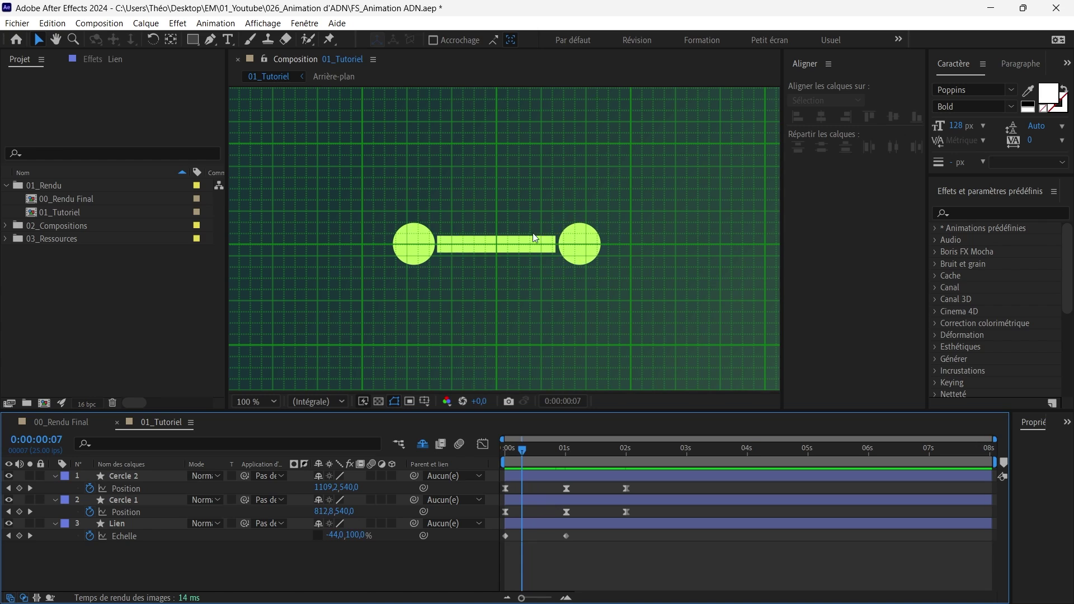
# Apply Easy Ease to both Scale keyframes of the Lien layer and preview the bar's motion with the circles.
pyautogui.moveTo(592, 533); pyautogui.dragTo(495, 546)
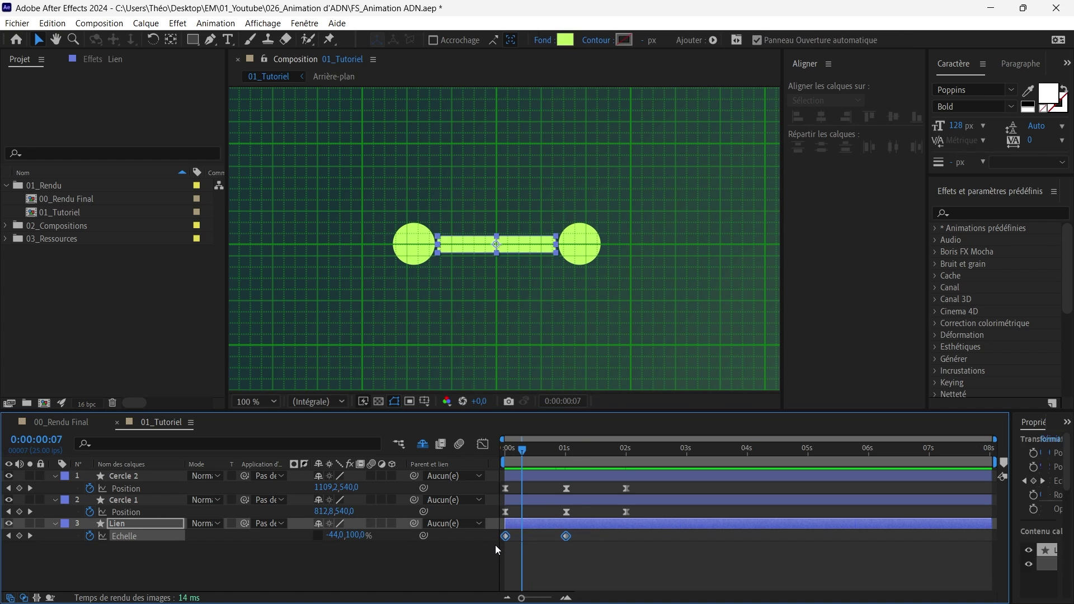
pyautogui.rightClick(506, 536)
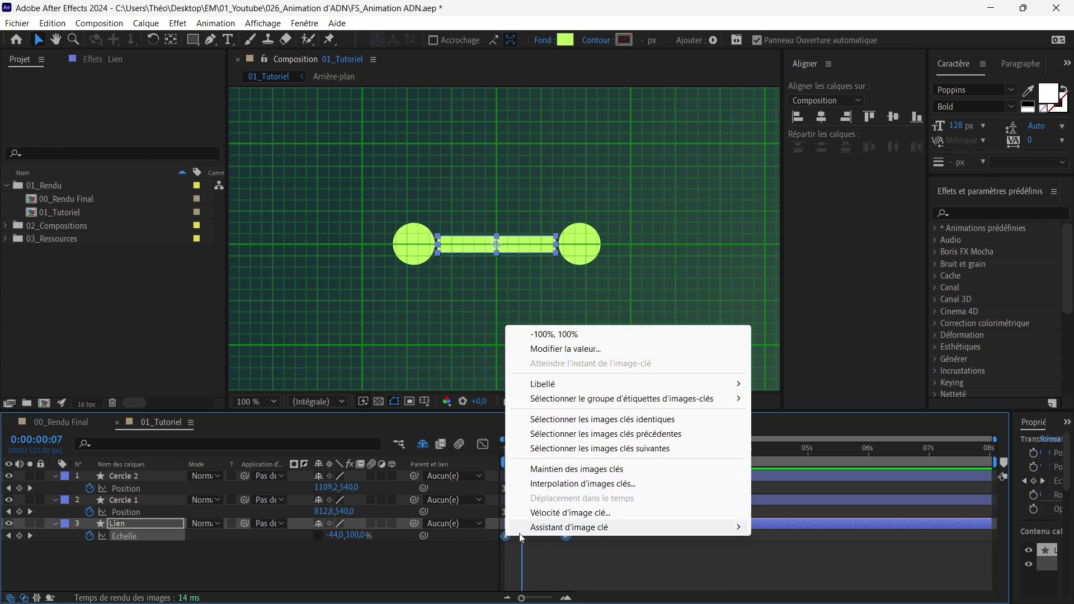
pyautogui.moveTo(537, 529)
pyautogui.click(828, 499)
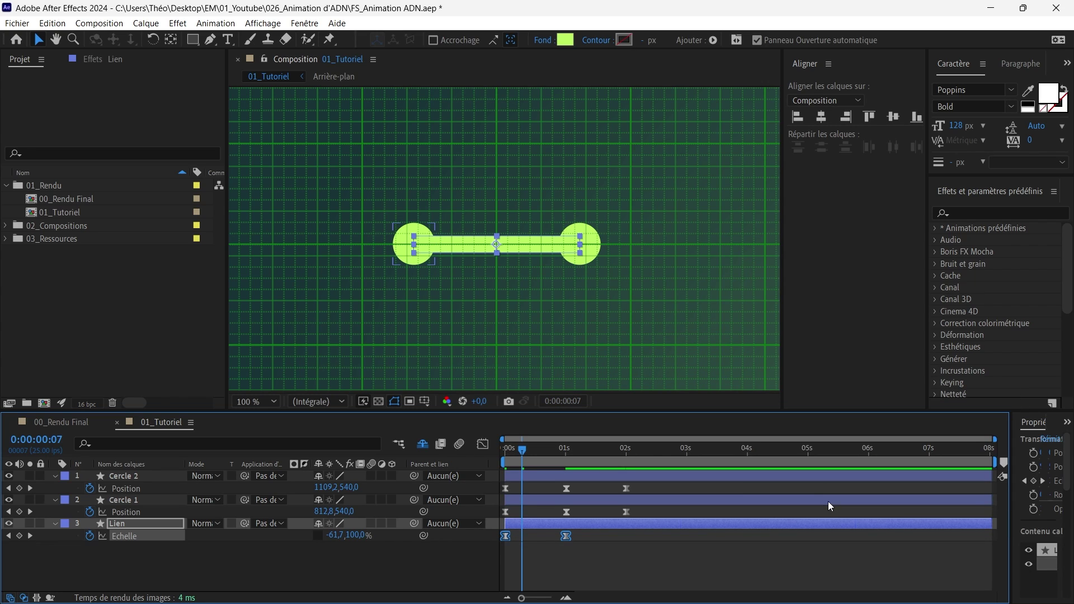
pyautogui.click(724, 553)
pyautogui.press('space')
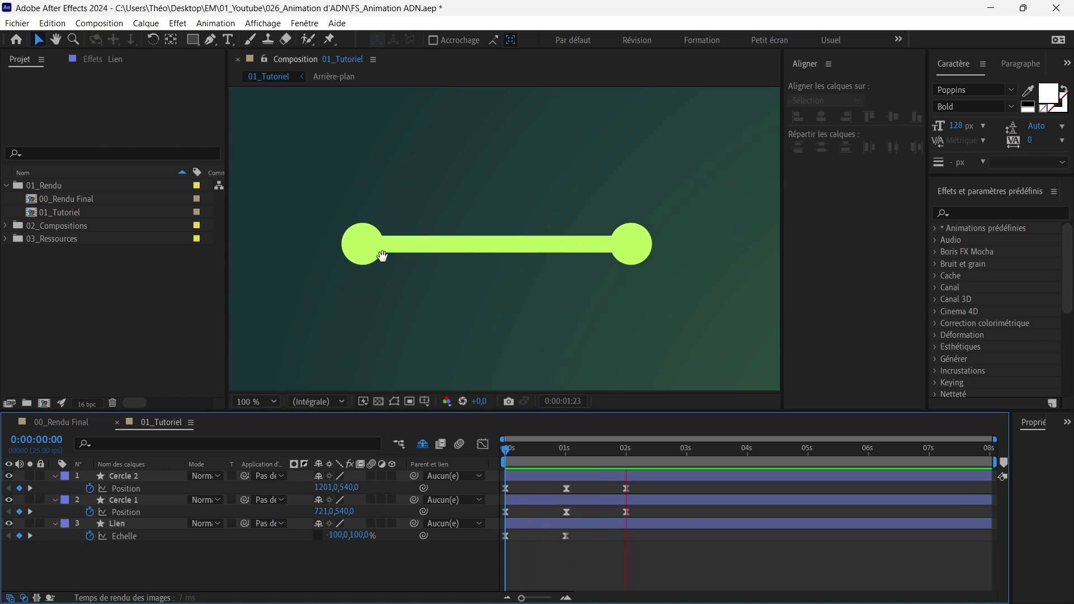
pyautogui.press('space')
# Copy the first Scale keyframe of the Lien layer and paste it at 2 seconds.
pyautogui.moveTo(604, 449); pyautogui.dragTo(627, 448)
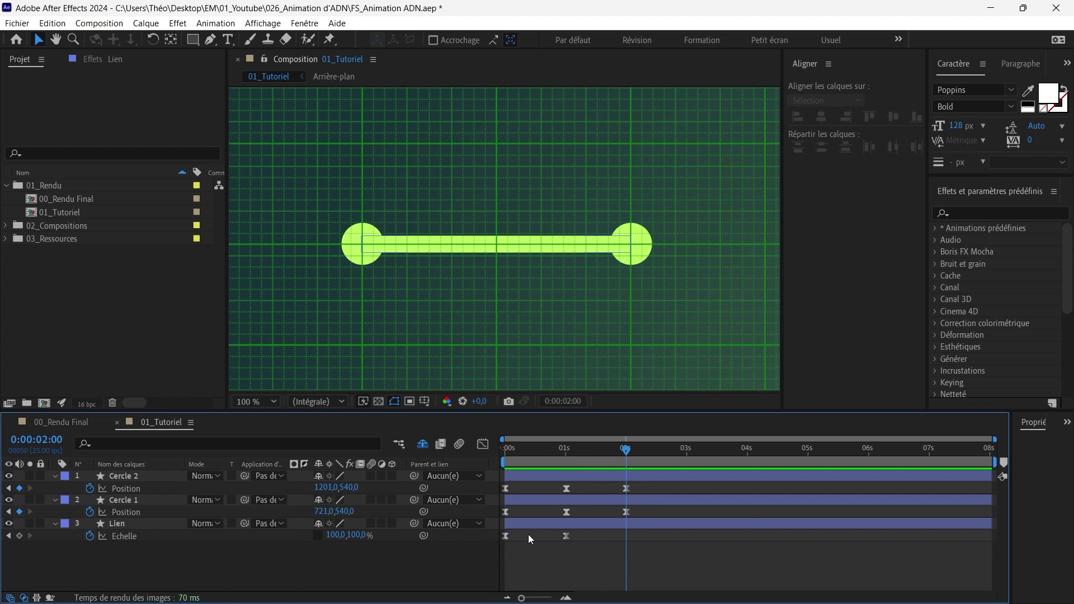
pyautogui.moveTo(529, 535); pyautogui.dragTo(501, 546)
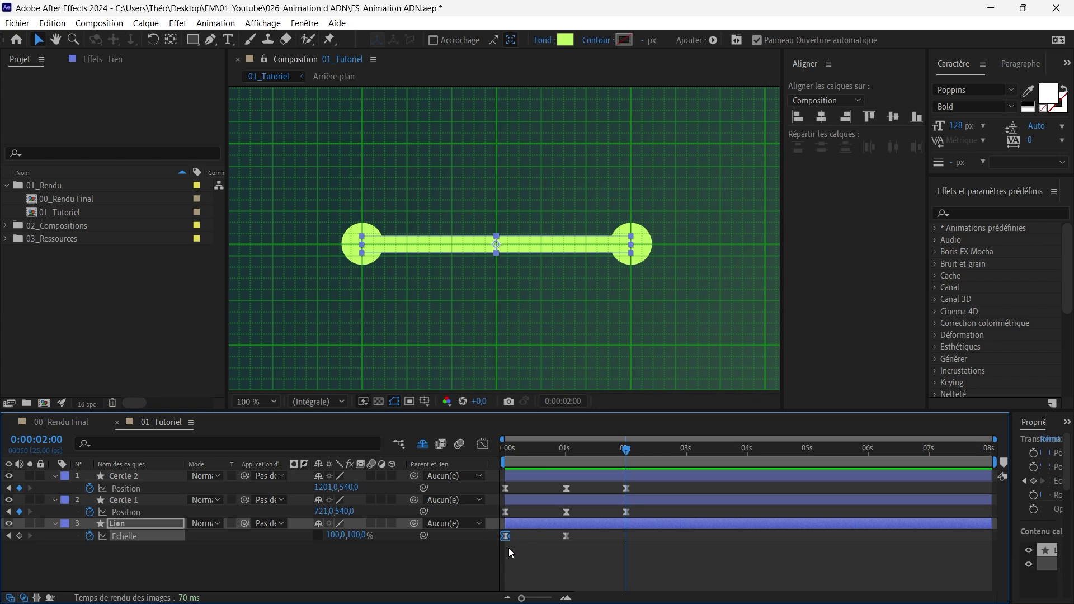
pyautogui.hotkey('ctrl', 'v')
pyautogui.click(517, 555)
# Preview the complete back-and-forth animation of the bar and circles from 0 seconds.
pyautogui.moveTo(580, 451); pyautogui.dragTo(431, 483)
pyautogui.press('space')
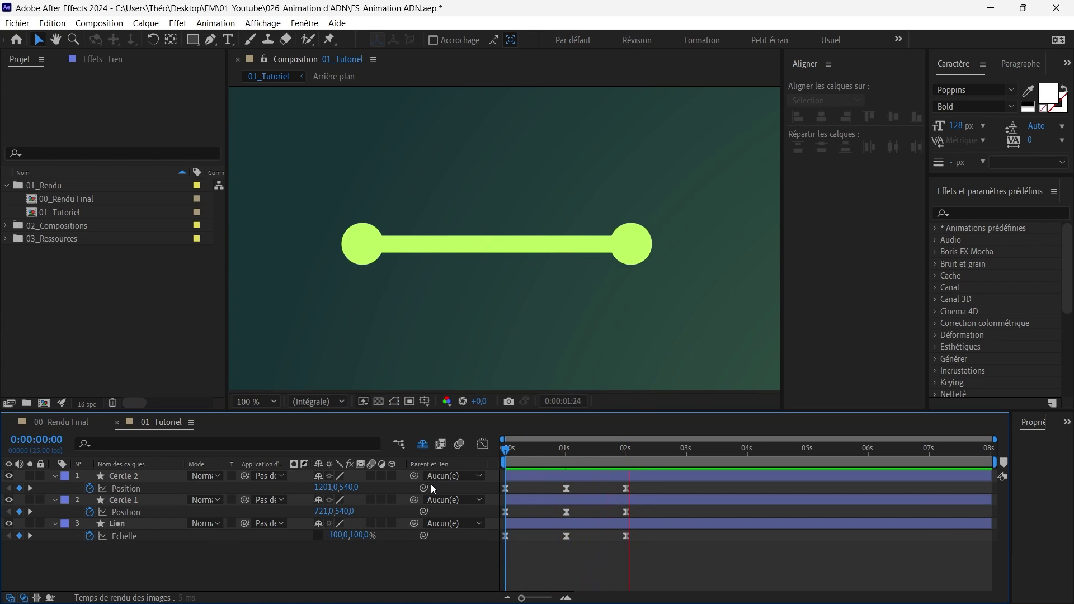
pyautogui.press('space')
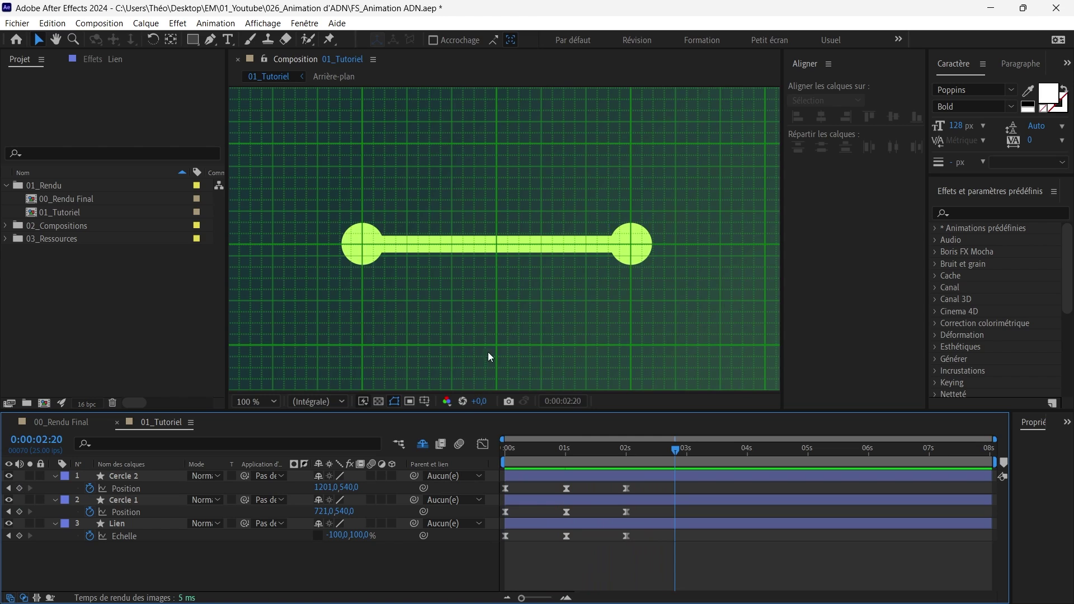
# Change the Lien layer's fill to the second green swatch of the palette, sampled with the eyedropper.
pyautogui.scroll(-4, 500, 321)
pyautogui.scroll(2, 505, 324)
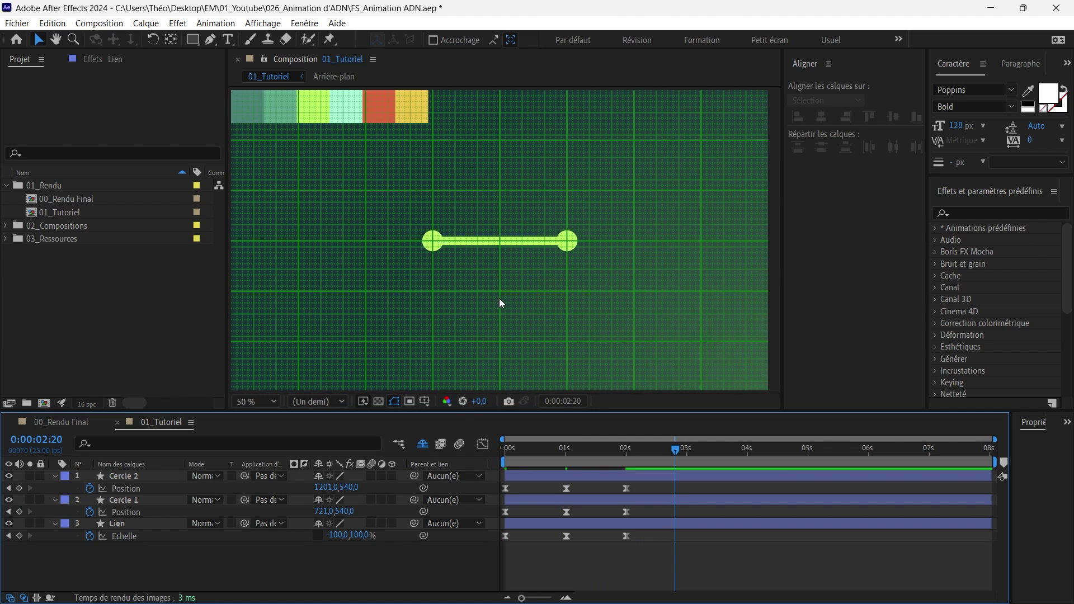
pyautogui.moveTo(502, 235); pyautogui.dragTo(521, 269)
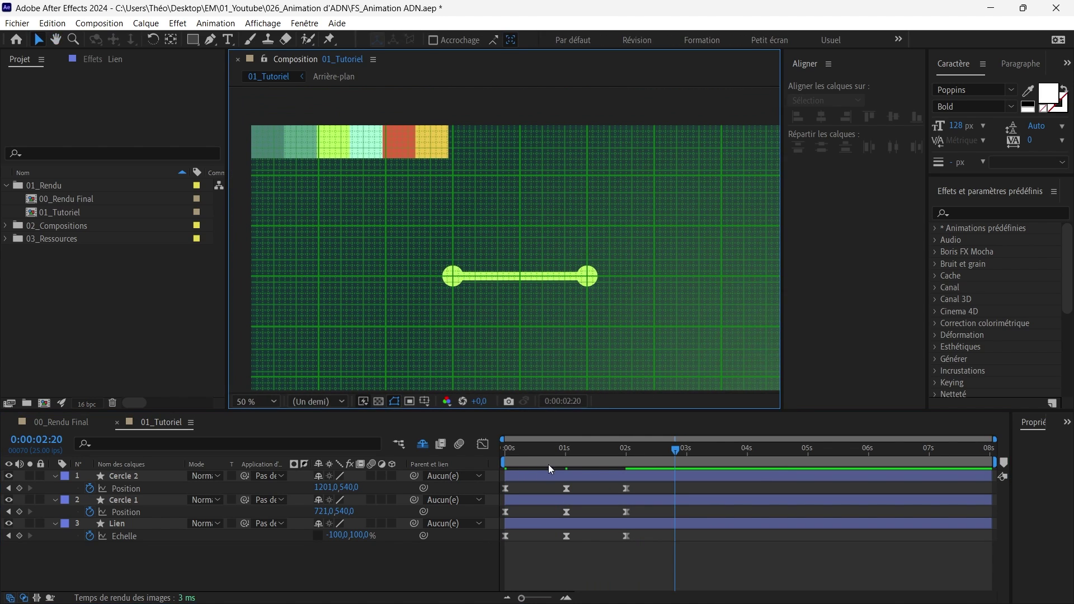
pyautogui.click(150, 524)
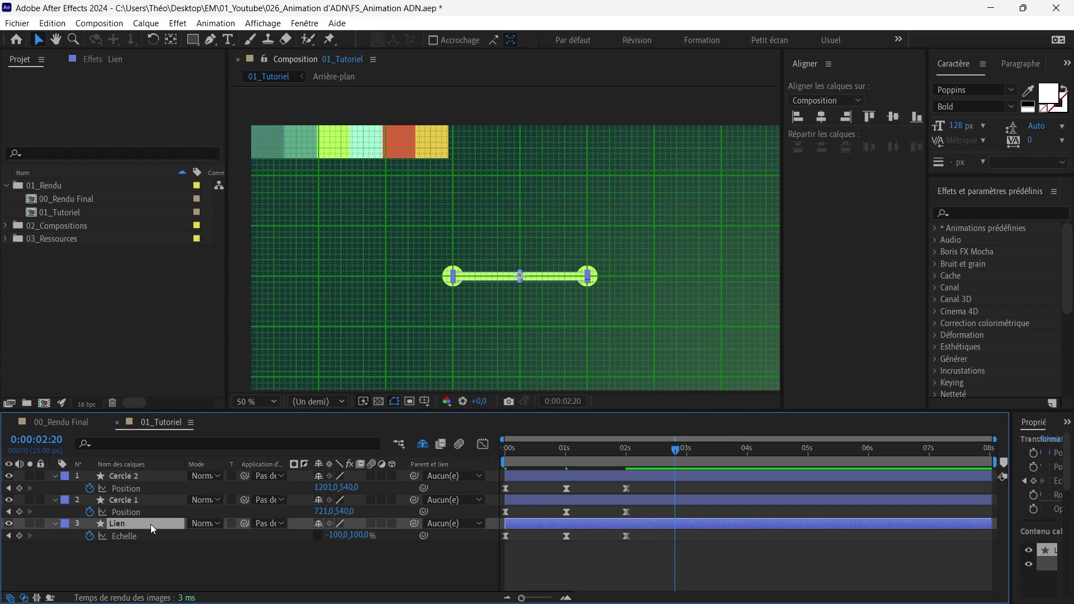
pyautogui.click(565, 39)
pyautogui.click(755, 386)
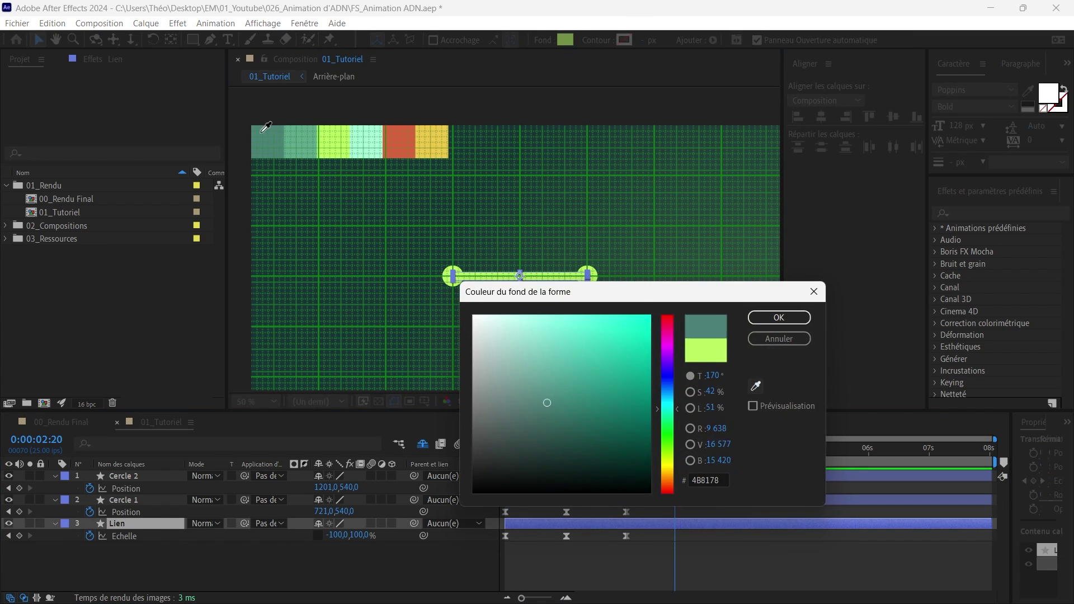
pyautogui.click(309, 137)
pyautogui.click(779, 317)
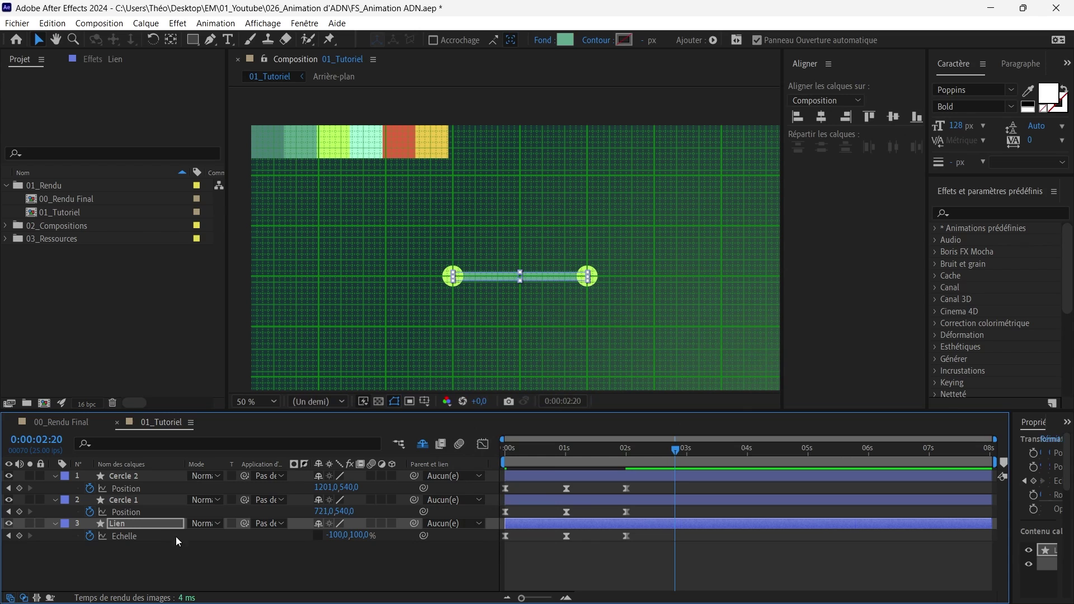
# Change the Cercle 2 layer's fill to the palette's red swatch (DE6140), sampled with the eyedropper.
pyautogui.click(140, 477)
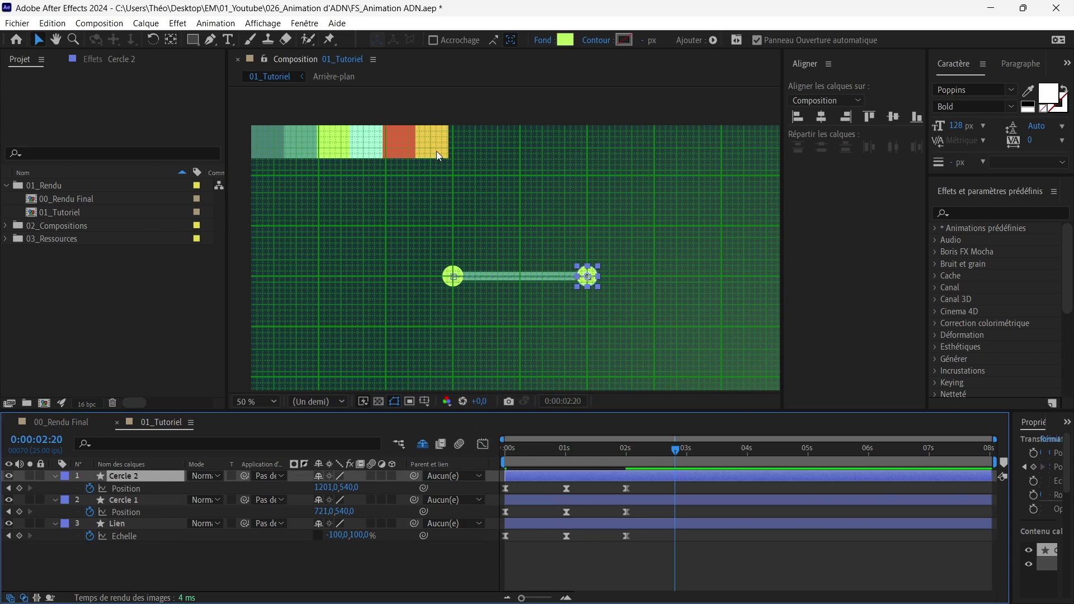
pyautogui.click(565, 39)
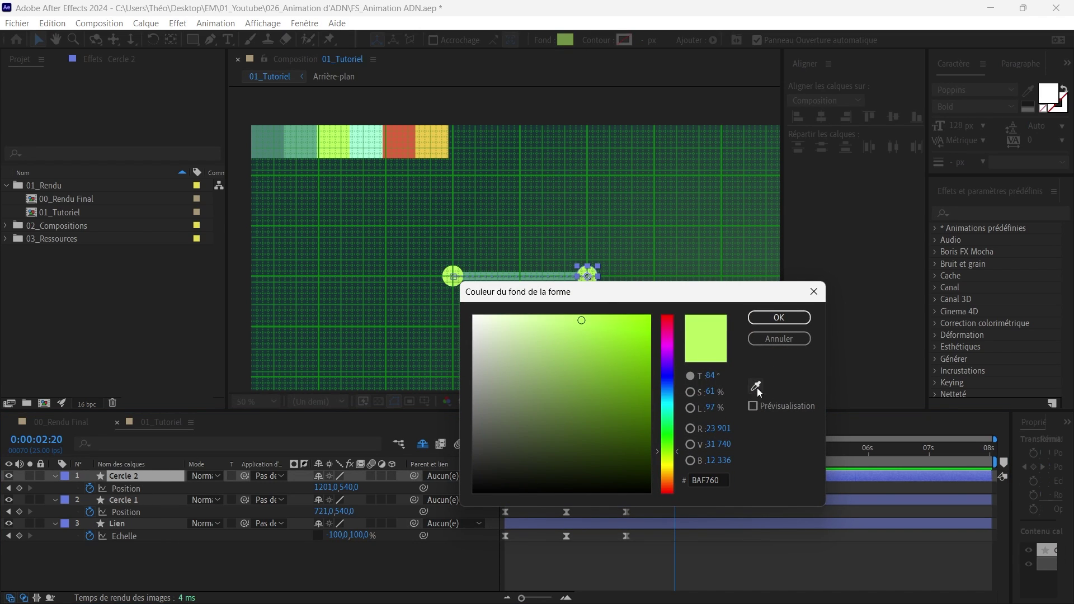
pyautogui.click(757, 387)
pyautogui.click(414, 147)
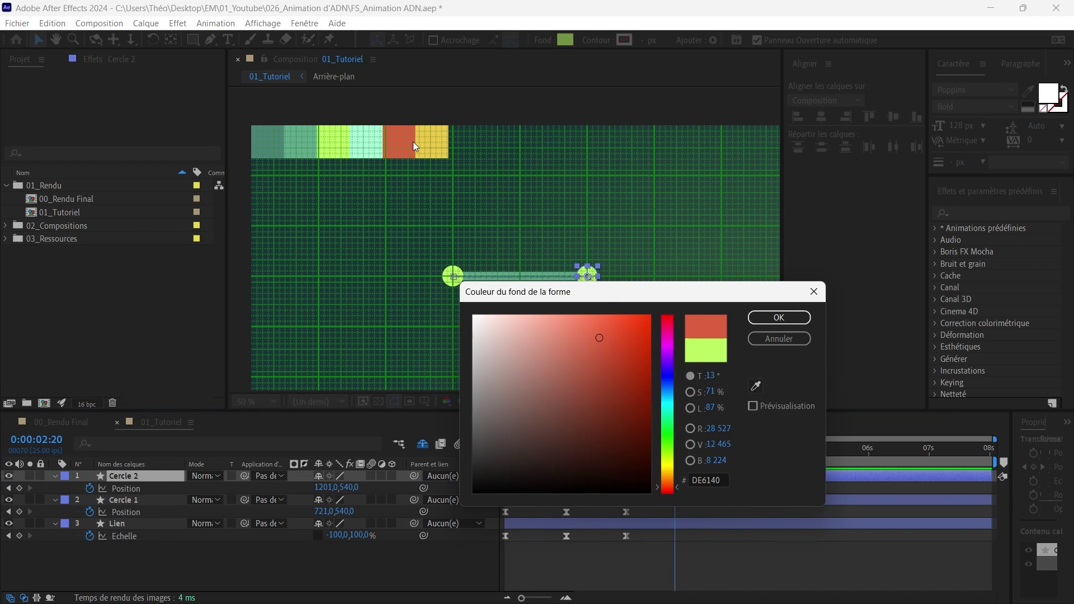
pyautogui.click(764, 317)
pyautogui.click(293, 586)
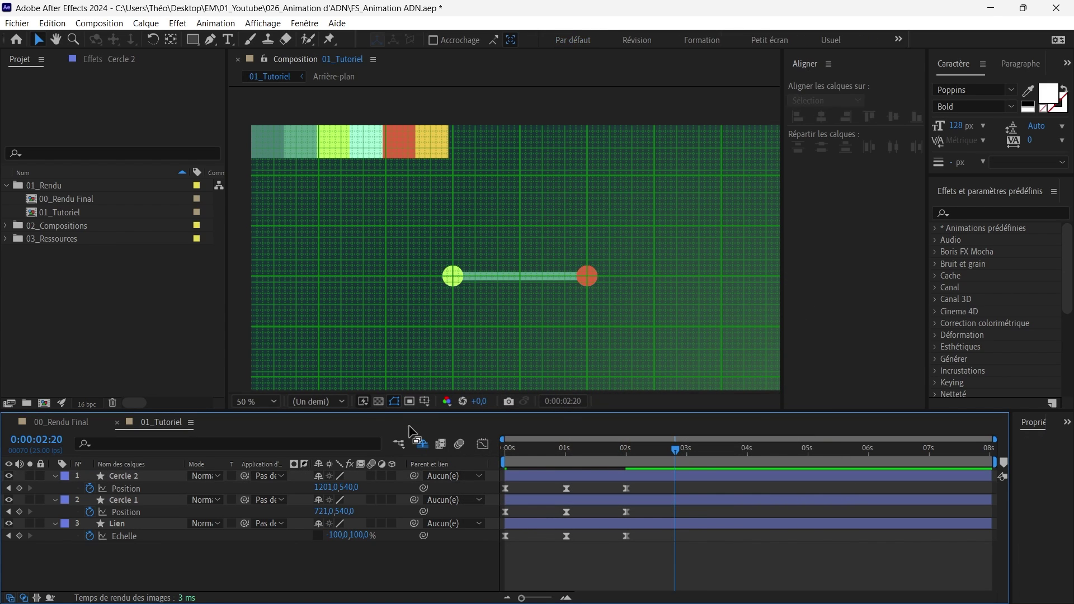
# Hide both the proportional grid and the regular grid in the composition view.
pyautogui.click(425, 401)
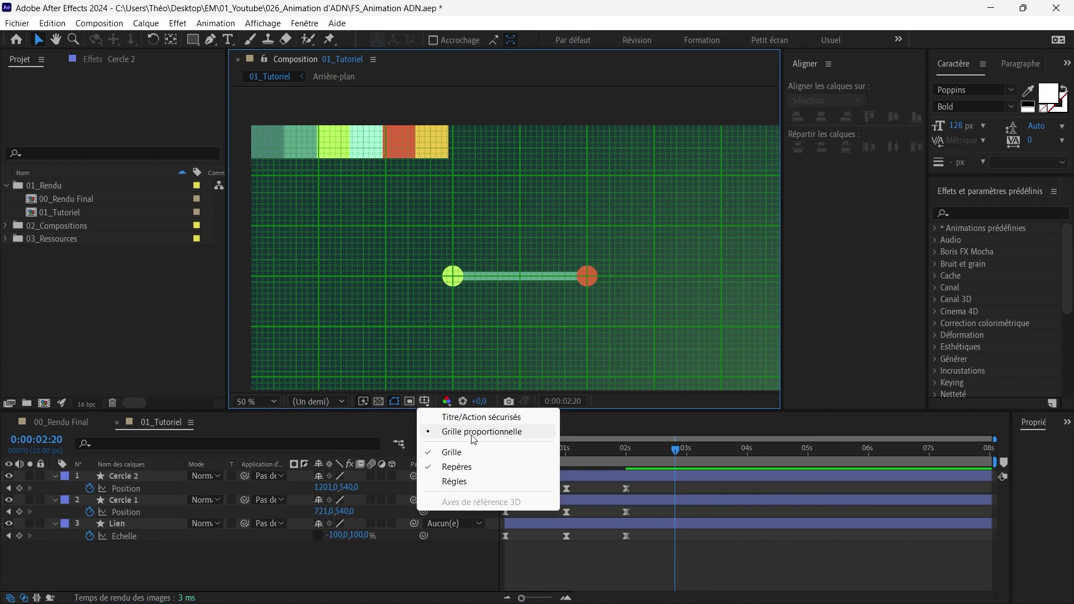
pyautogui.click(475, 432)
pyautogui.click(425, 401)
pyautogui.click(475, 452)
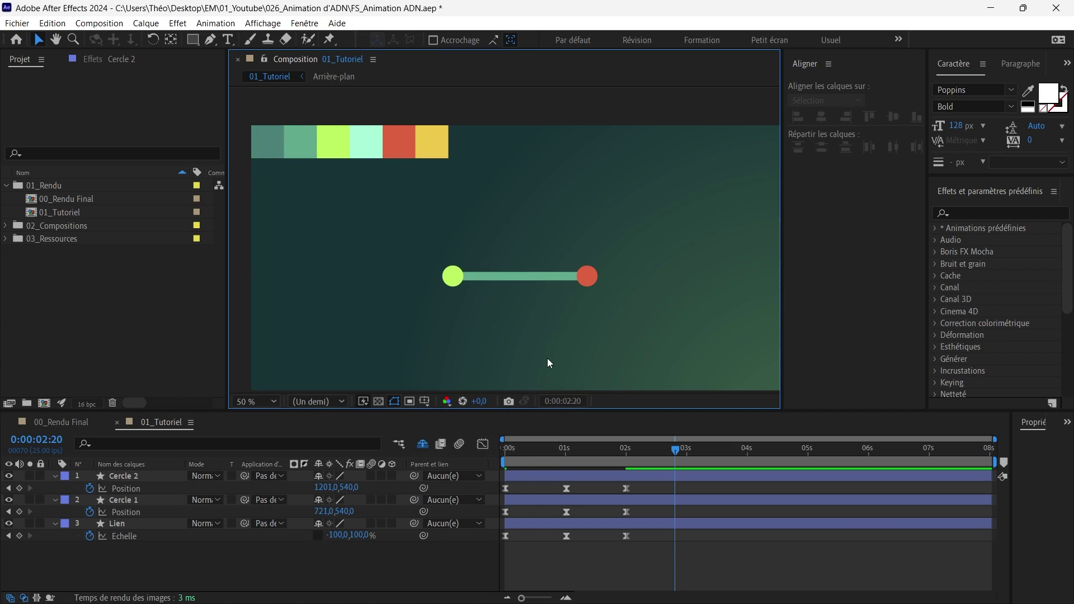
# Check which circle passes in front at the two crossings, at frame 12 and at 1 second 12 frames.
pyautogui.scroll(2, 506, 319)
pyautogui.moveTo(507, 313); pyautogui.dragTo(514, 271)
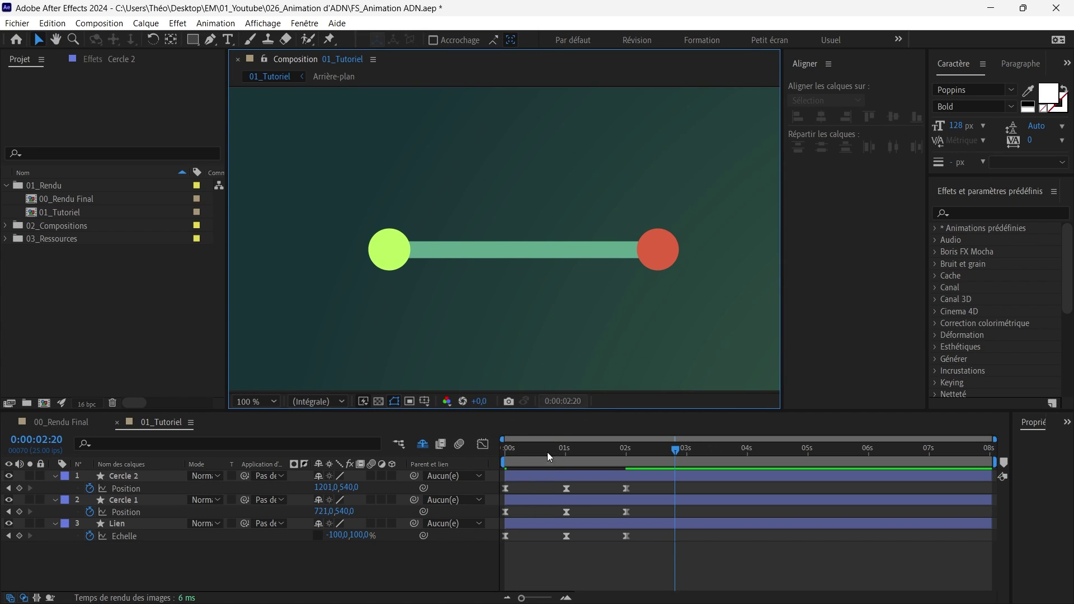
pyautogui.moveTo(529, 452)
pyautogui.mouseDown()
pyautogui.moveTo(486, 457)
pyautogui.moveTo(537, 460)
pyautogui.mouseUp()
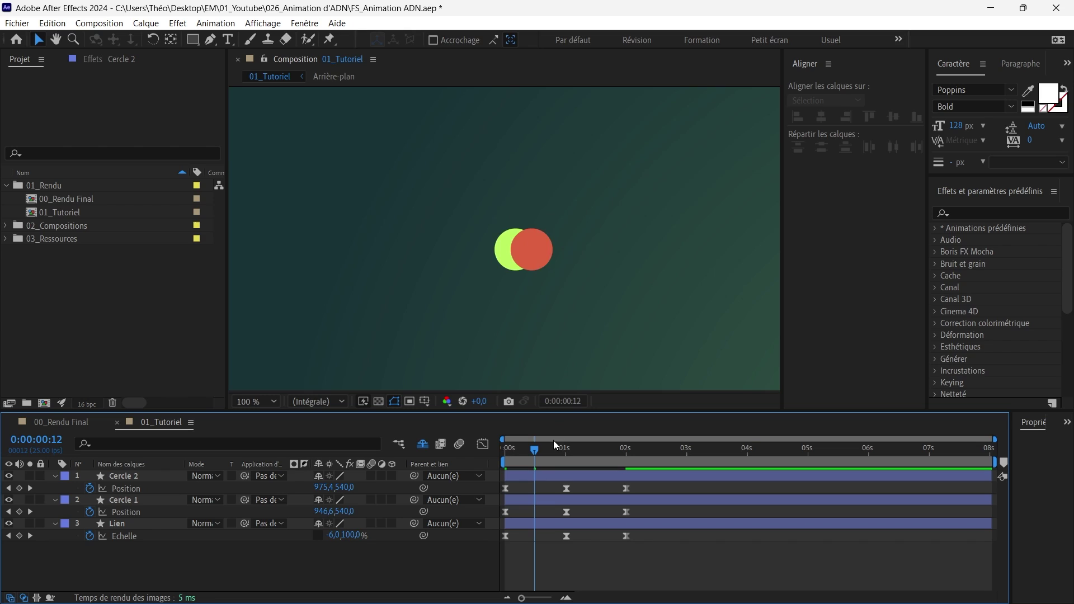
pyautogui.moveTo(553, 447); pyautogui.dragTo(593, 454)
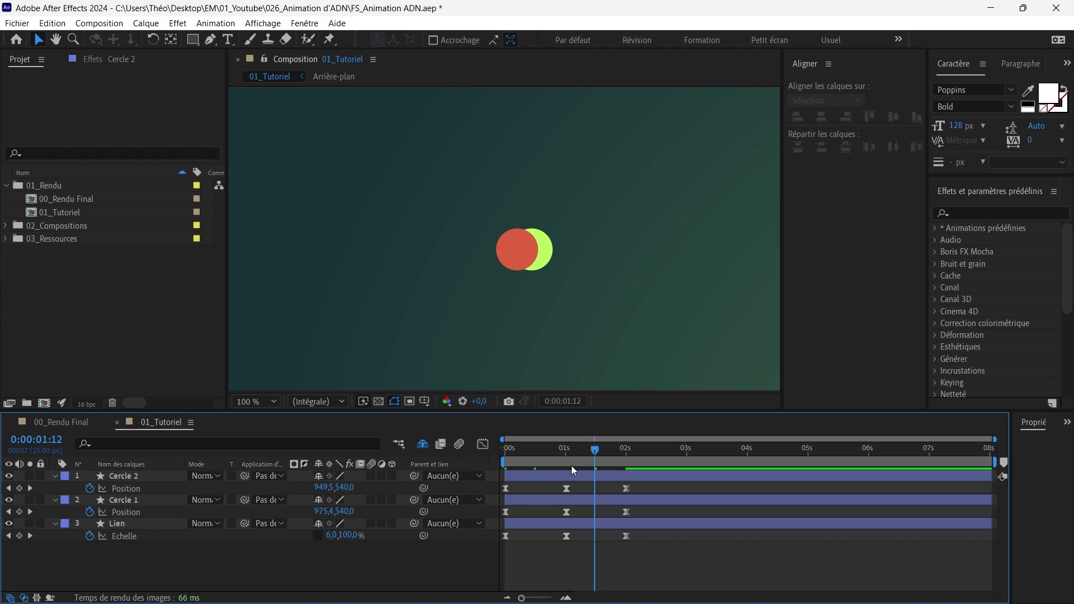
# Split the Cercle 2 and Cercle 1 layers at 1 second and stack both second halves above the first halves.
pyautogui.click(110, 476)
pyautogui.click(132, 477)
pyautogui.keyDown('shift'); pyautogui.click(171, 501); pyautogui.keyUp('shift')
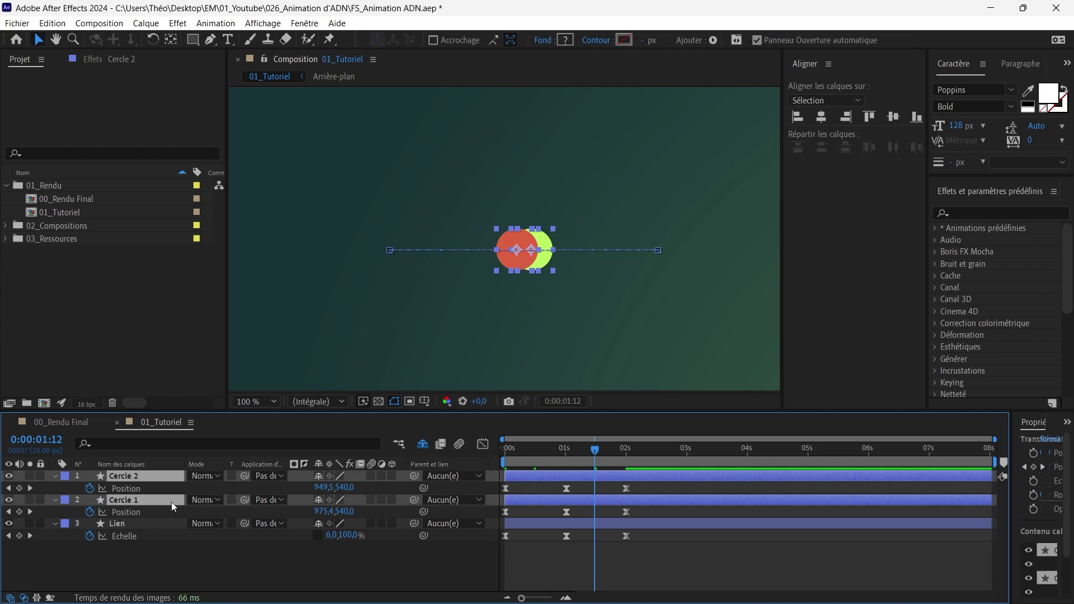
pyautogui.press('j')
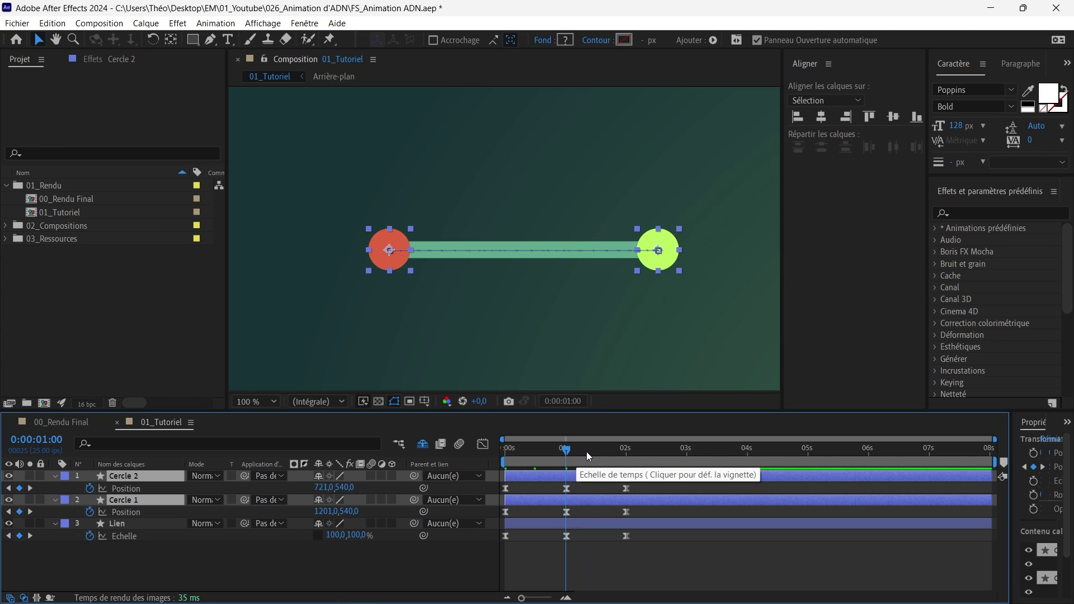
pyautogui.hotkey('ctrl', 'shift', 'd')
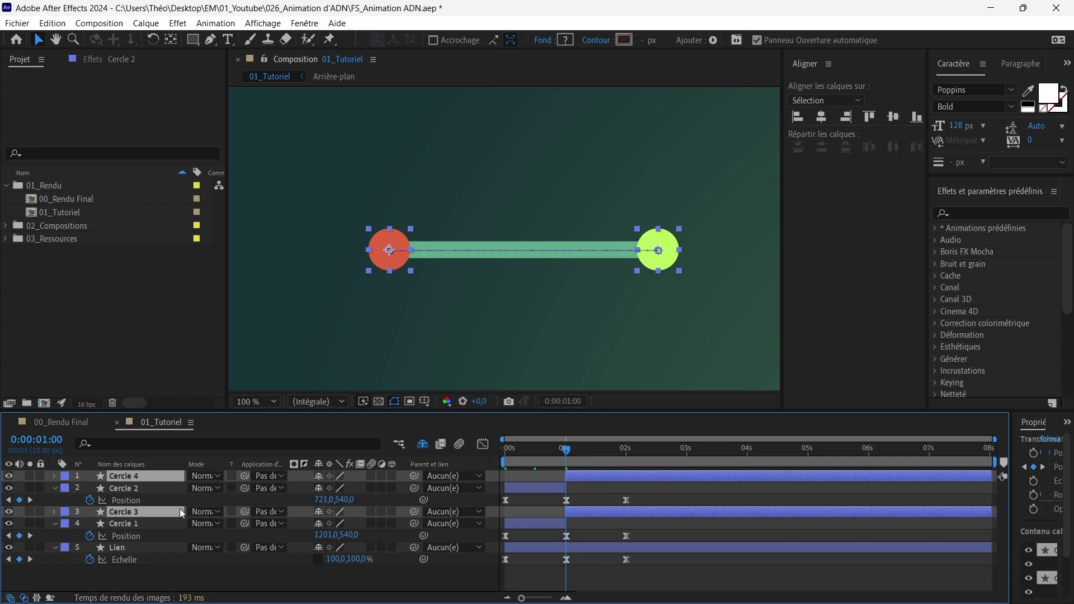
pyautogui.moveTo(179, 509)
pyautogui.mouseDown()
pyautogui.moveTo(171, 486)
pyautogui.moveTo(181, 491)
pyautogui.mouseUp()
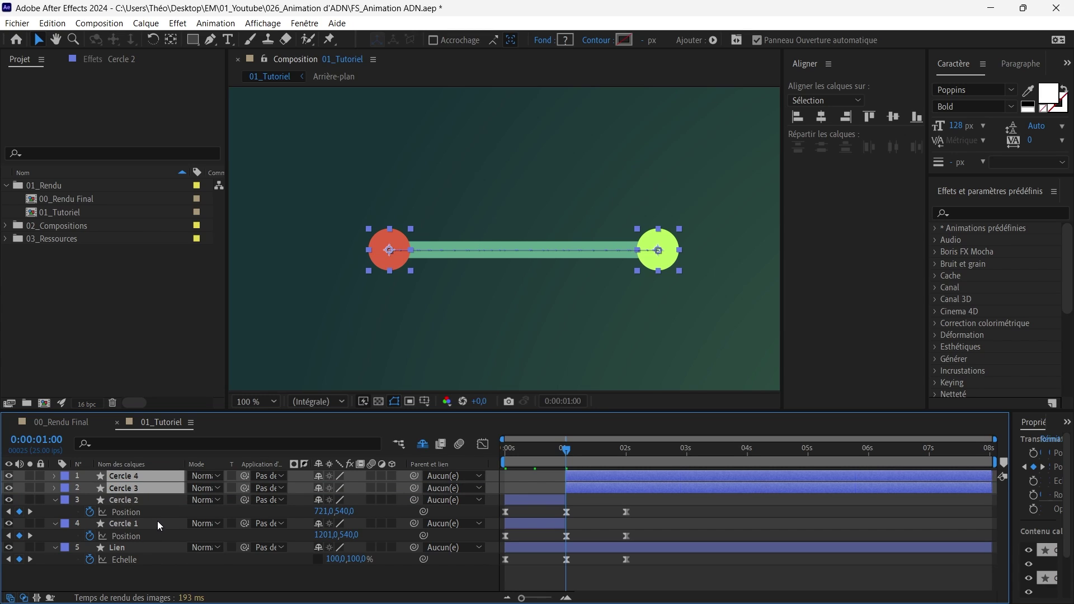
pyautogui.click(525, 479)
# Set the label colour of the two red circle layers, Cercle 4 and Cercle 2, to Rouge.
pyautogui.click(130, 478)
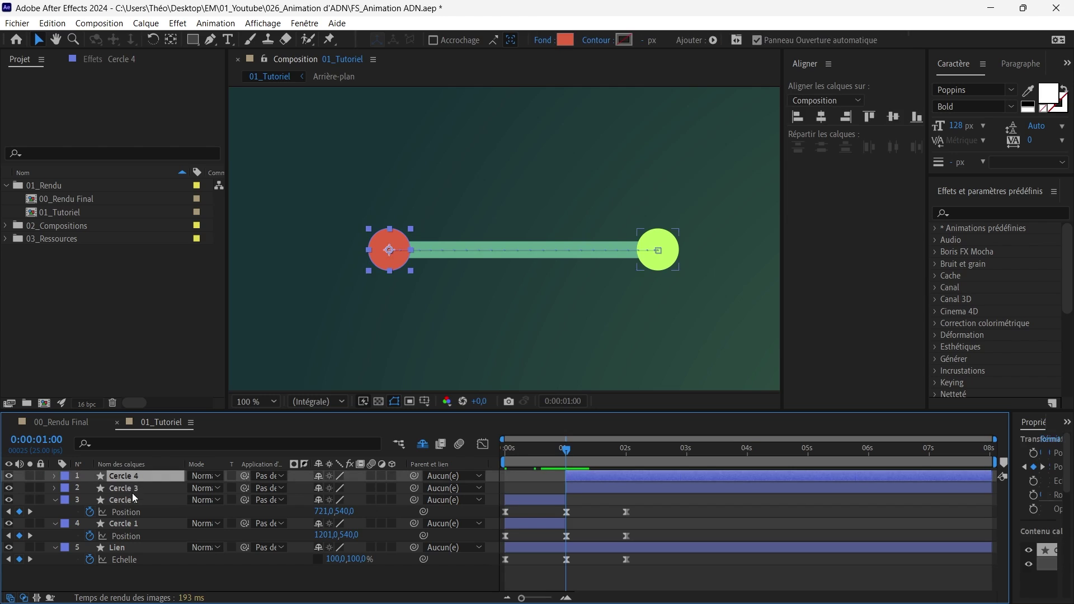
pyautogui.keyDown('ctrl'); pyautogui.click(132, 501); pyautogui.keyUp('ctrl')
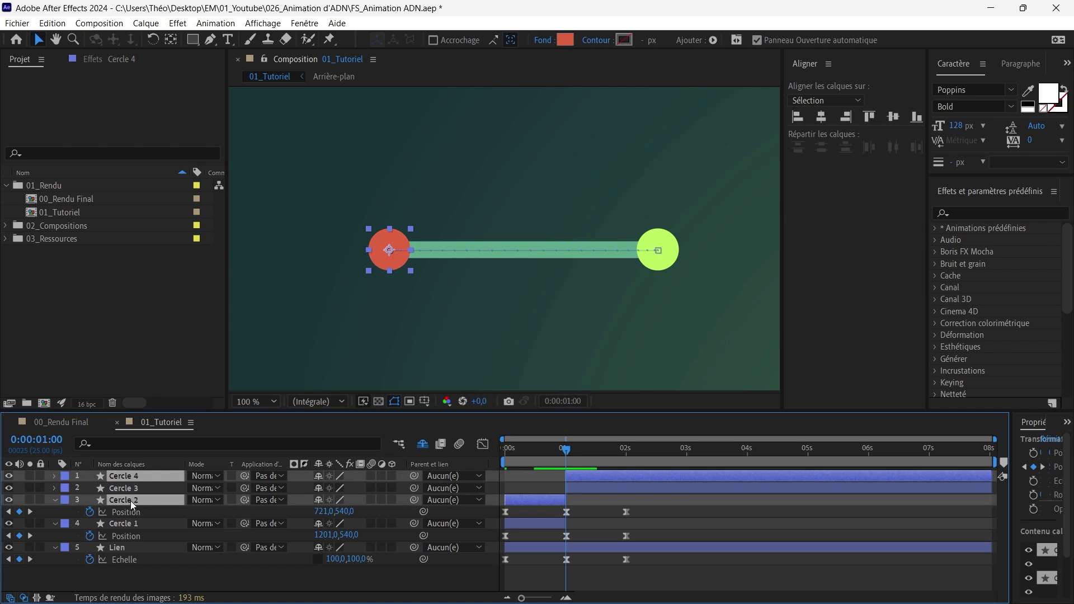
pyautogui.click(65, 486)
pyautogui.click(128, 235)
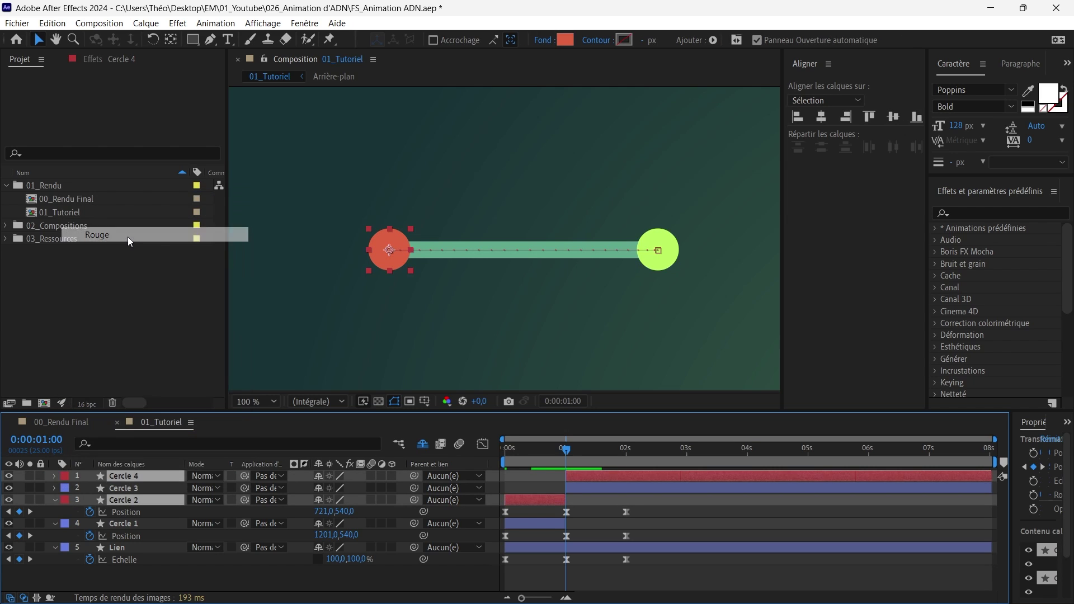
# Set the label colour of the two light green circle layers, Cercle 3 and Cercle 1, to Orange.
pyautogui.click(123, 489)
pyautogui.keyDown('ctrl'); pyautogui.click(135, 522); pyautogui.keyUp('ctrl')
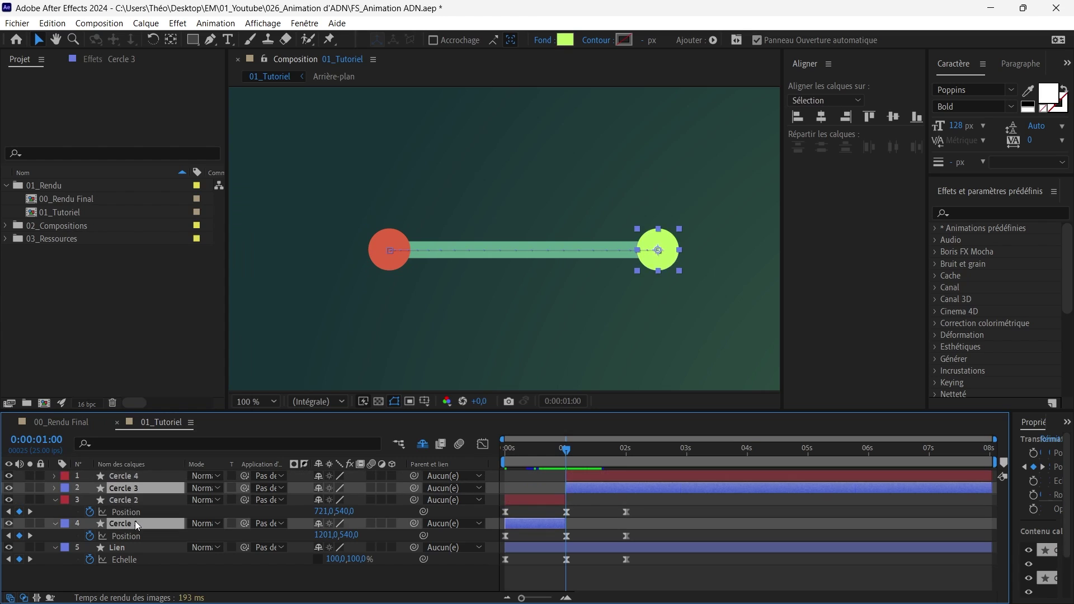
pyautogui.click(65, 524)
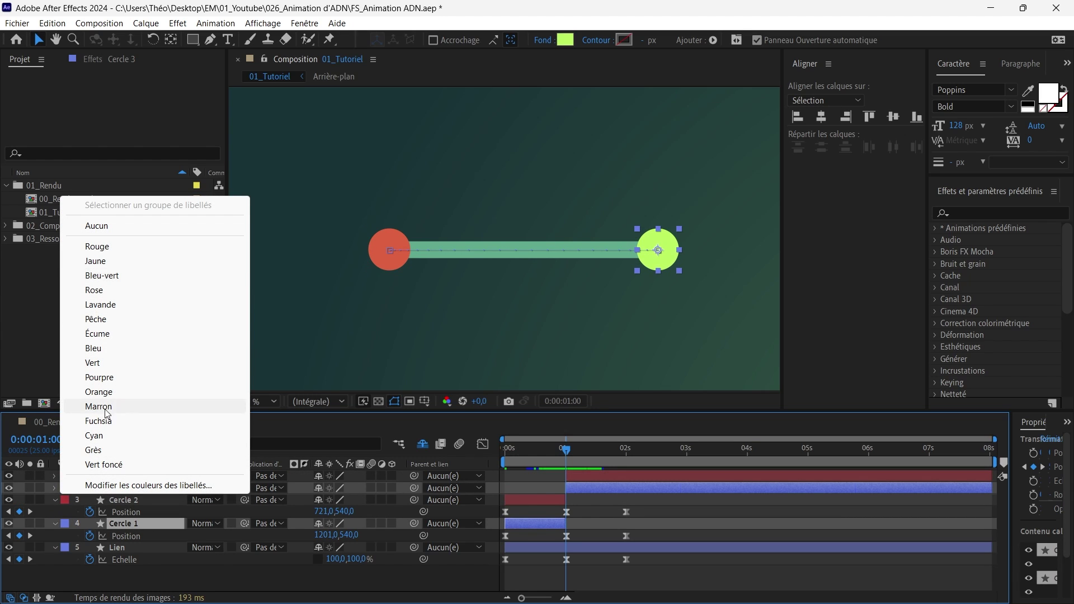
pyautogui.click(99, 392)
pyautogui.moveTo(564, 457)
pyautogui.mouseDown()
pyautogui.moveTo(553, 452)
pyautogui.moveTo(565, 455)
pyautogui.mouseUp()
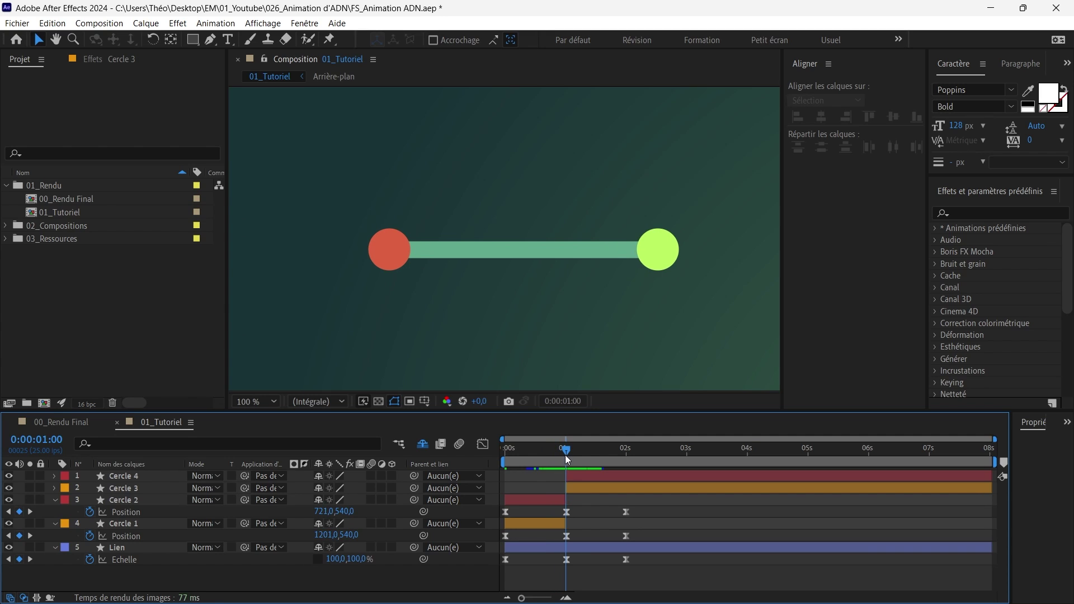
# Play the animation from the first frame to check the stacking of the circles at both crossings.
pyautogui.click(542, 526)
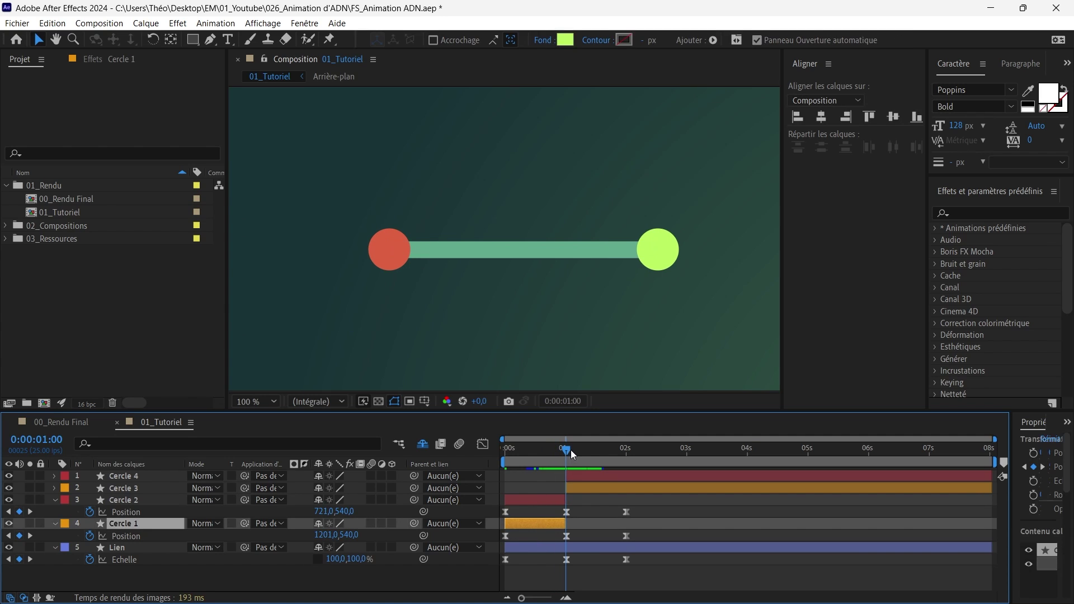
pyautogui.click(588, 488)
pyautogui.moveTo(566, 454); pyautogui.dragTo(486, 466)
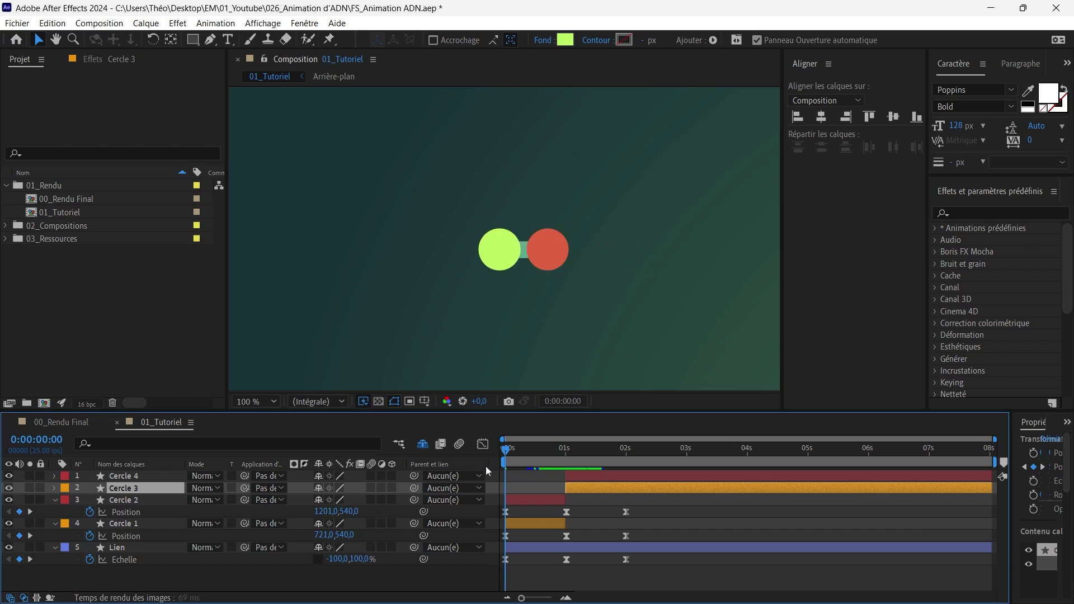
pyautogui.press('space')
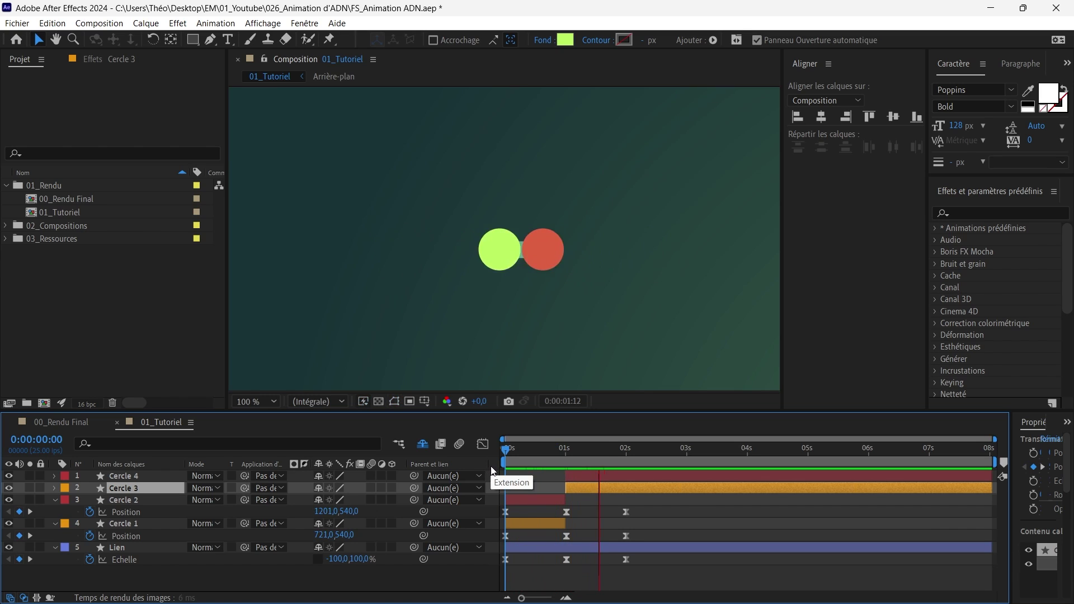
pyautogui.click(592, 505)
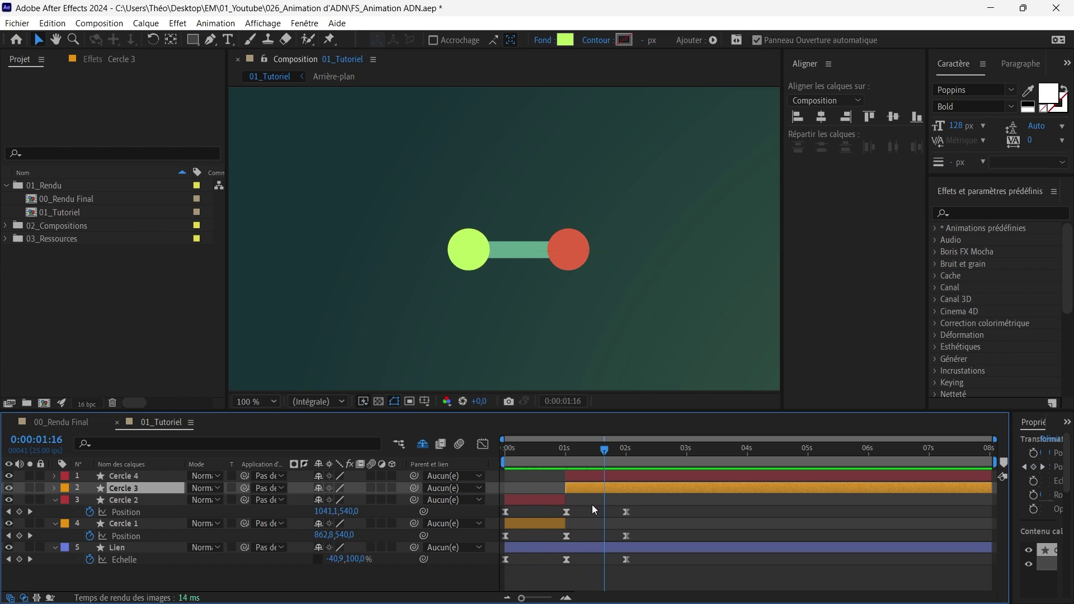
# Move the Cercle 3 layer above Cercle 4 so the light green circle passes in front after 1 second.
pyautogui.click(539, 500)
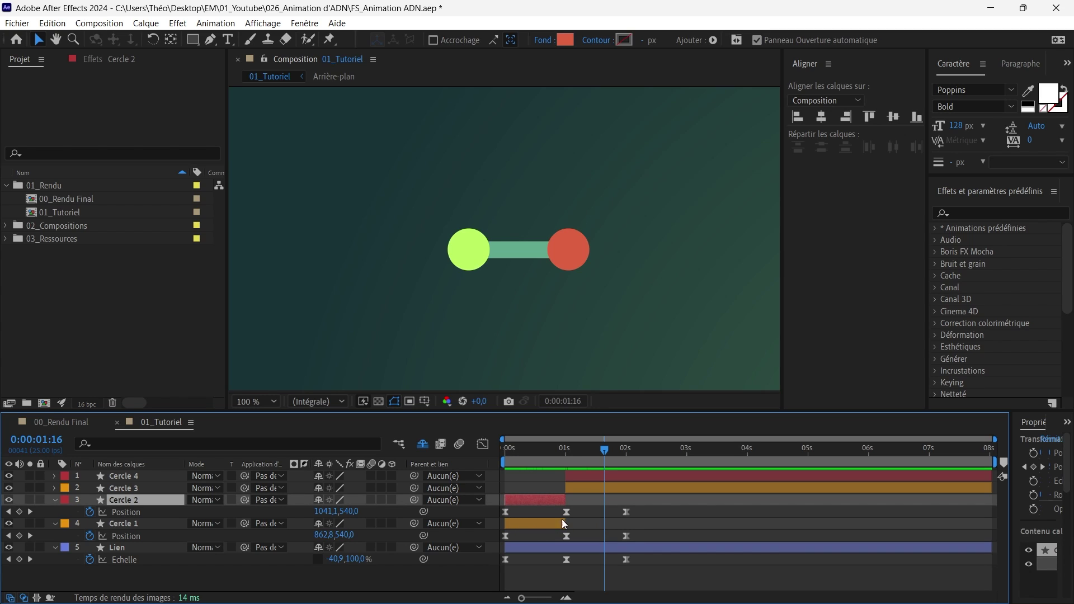
pyautogui.click(607, 489)
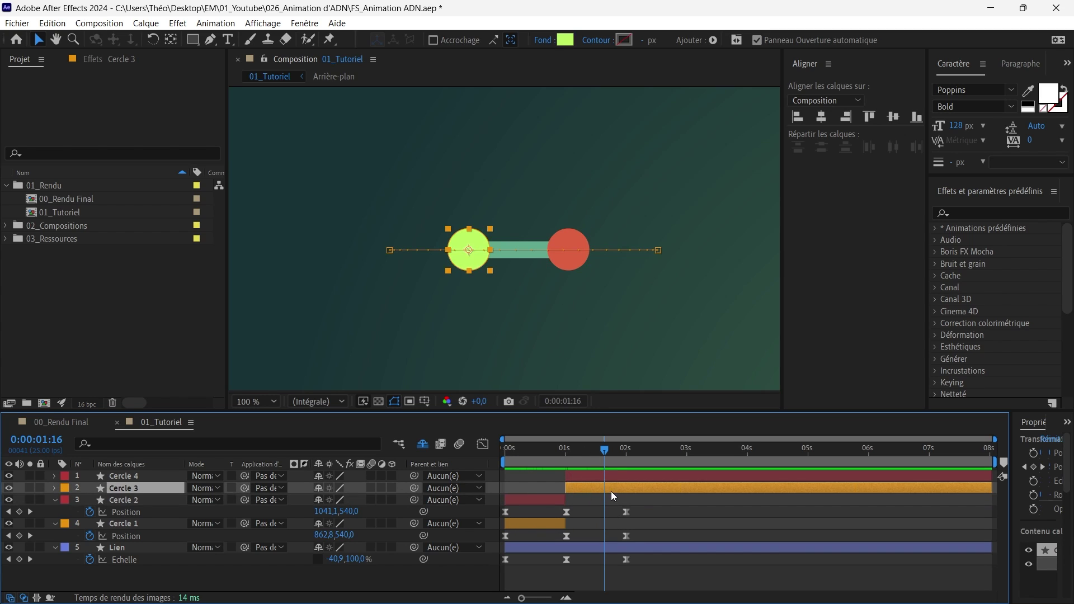
pyautogui.moveTo(124, 489); pyautogui.dragTo(135, 474)
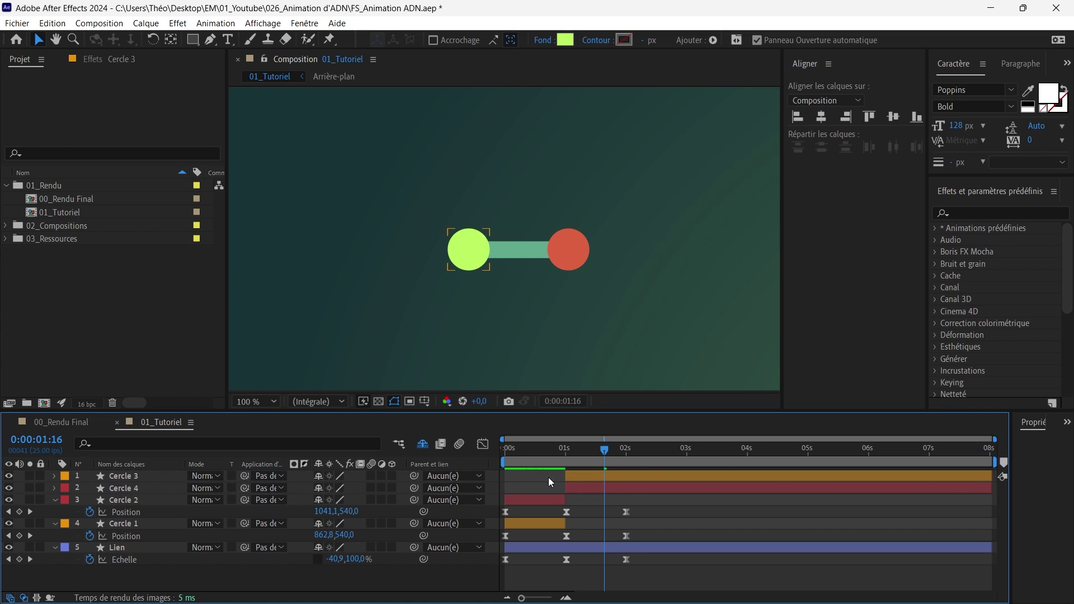
# Replay the animation from frame 0 and inspect the crossings with the new layer order.
pyautogui.moveTo(599, 452); pyautogui.dragTo(498, 452)
pyautogui.scroll(-1, 486, 261)
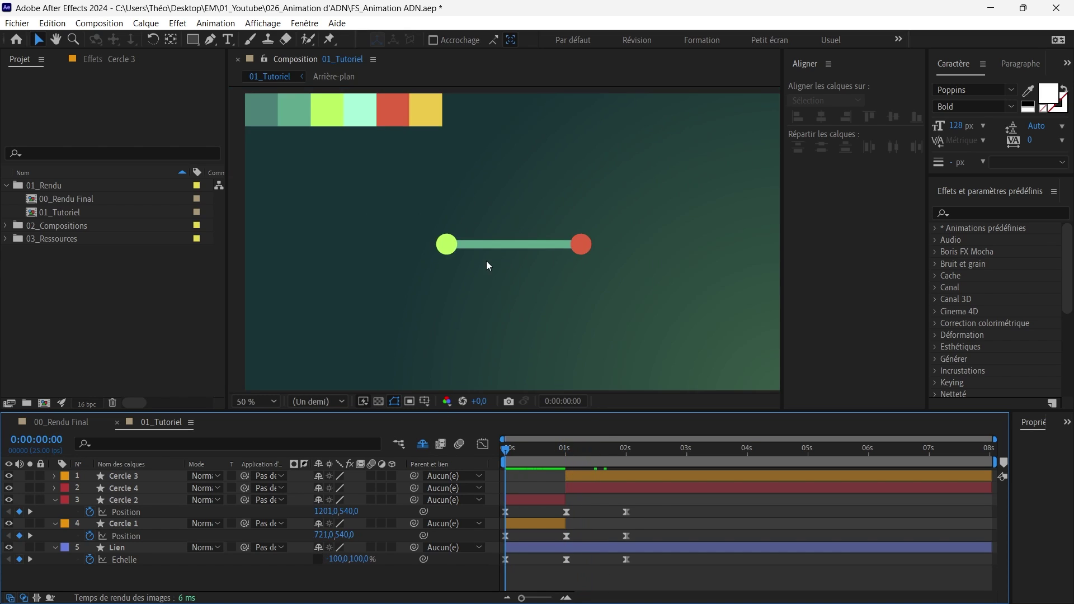
pyautogui.press('space')
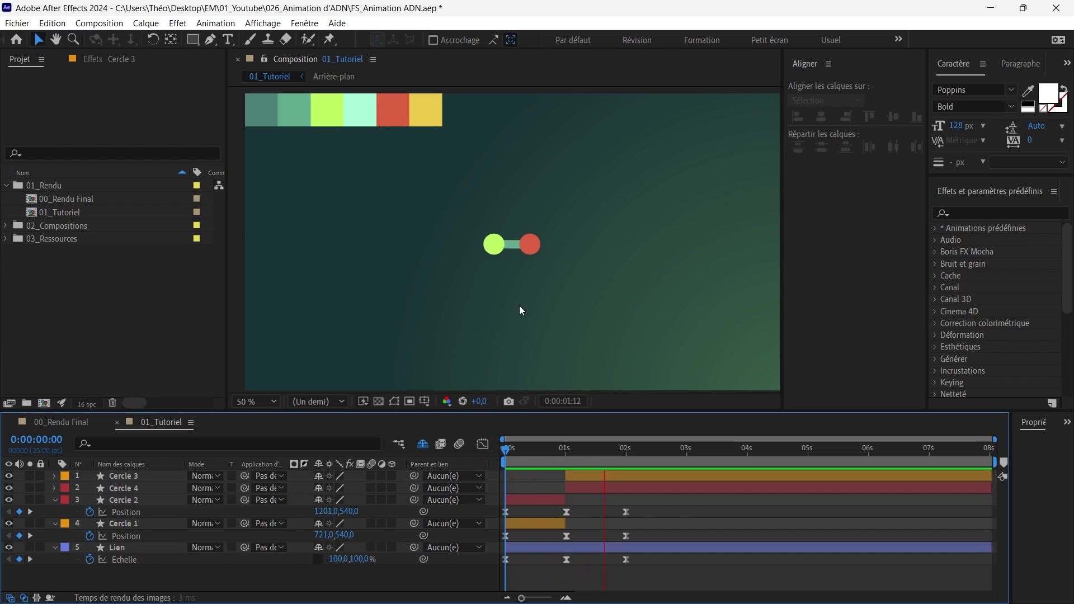
pyautogui.press('space')
pyautogui.scroll(1, 516, 302)
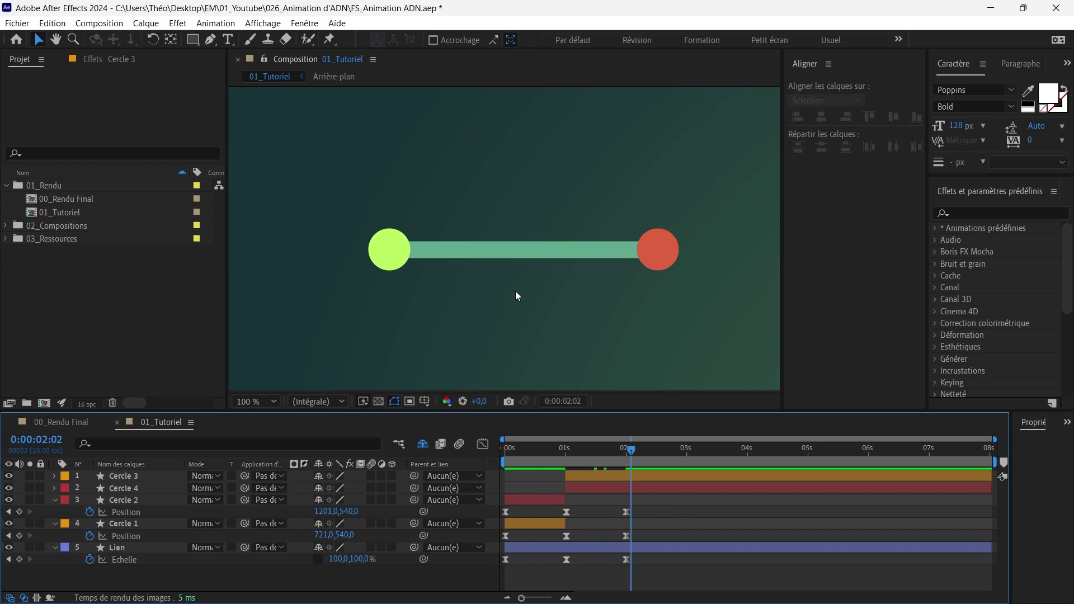
pyautogui.scroll(-1, 515, 291)
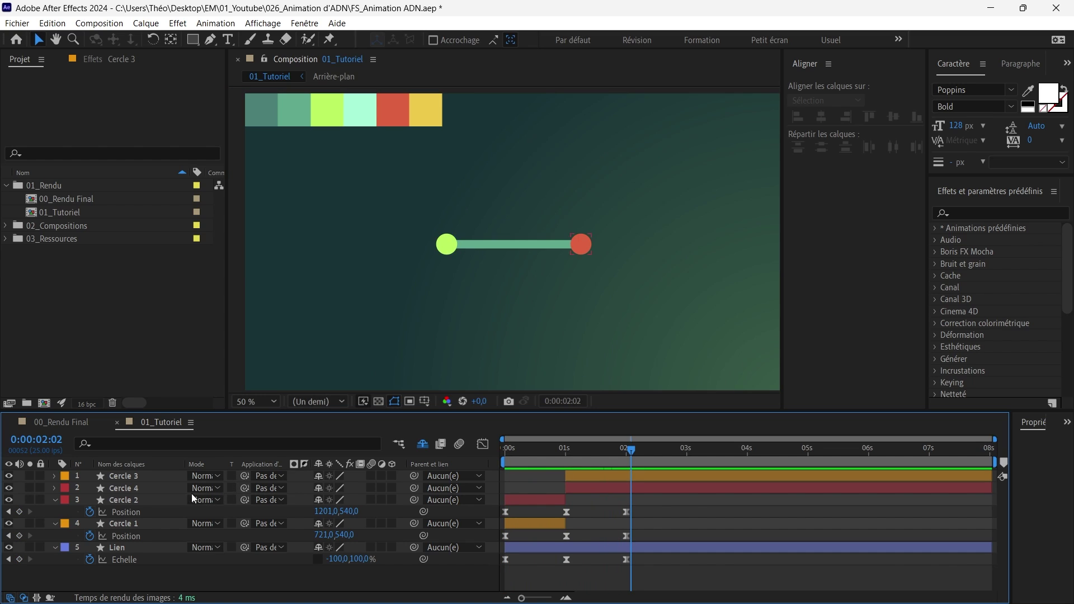
# Precompose the four circle layers and the Lien layer into a composition named Segment, and preview it from the start.
pyautogui.click(140, 476)
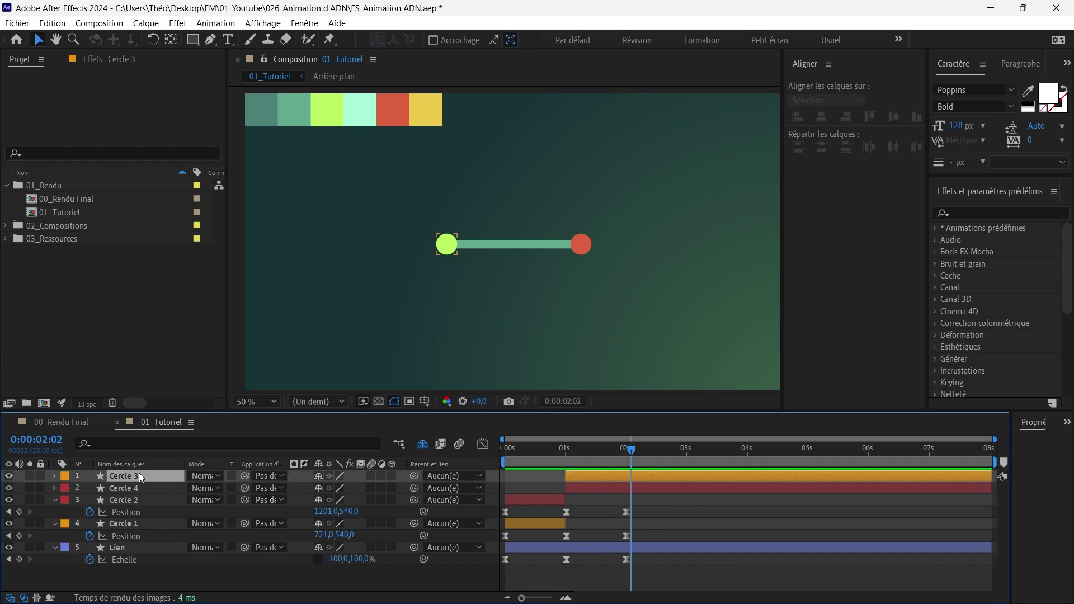
pyautogui.keyDown('shift'); pyautogui.click(133, 550); pyautogui.keyUp('shift')
pyautogui.rightClick(155, 499)
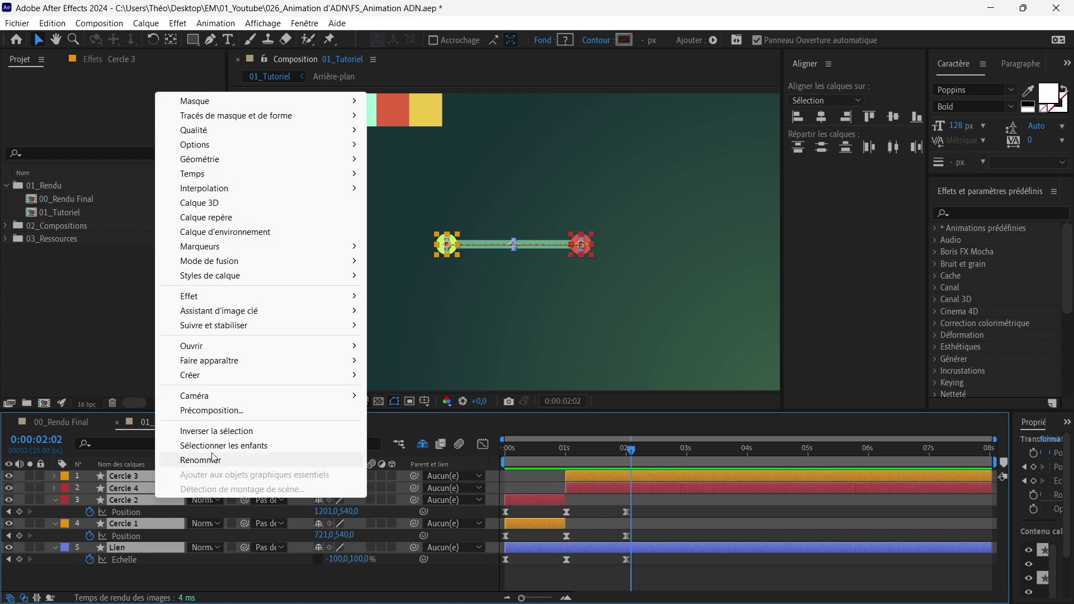
pyautogui.click(209, 411)
pyautogui.press('capslock')
pyautogui.press('BackSpace')
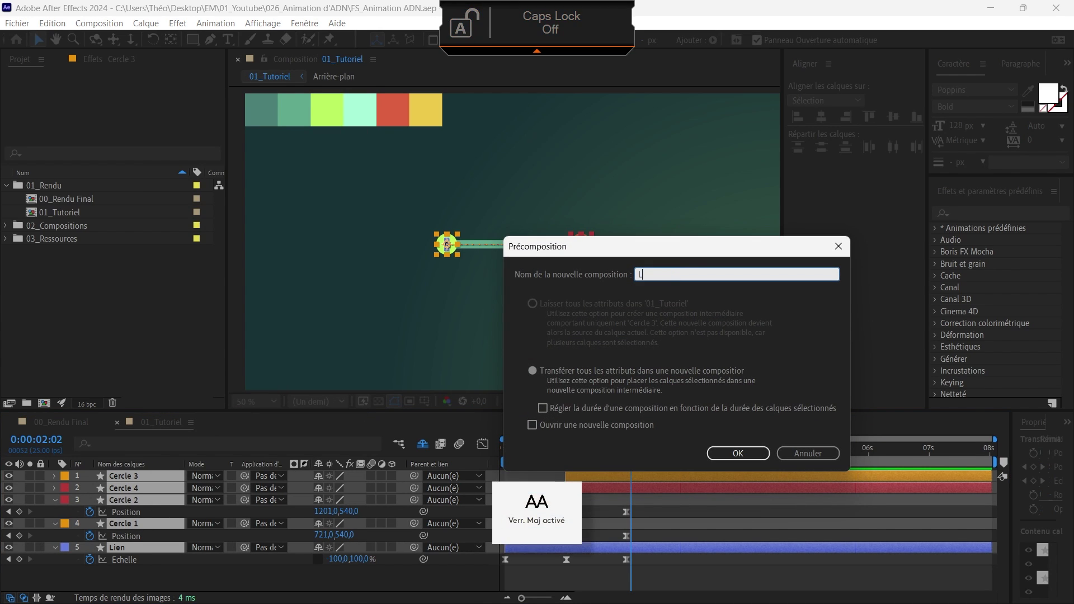
pyautogui.write('Segment')
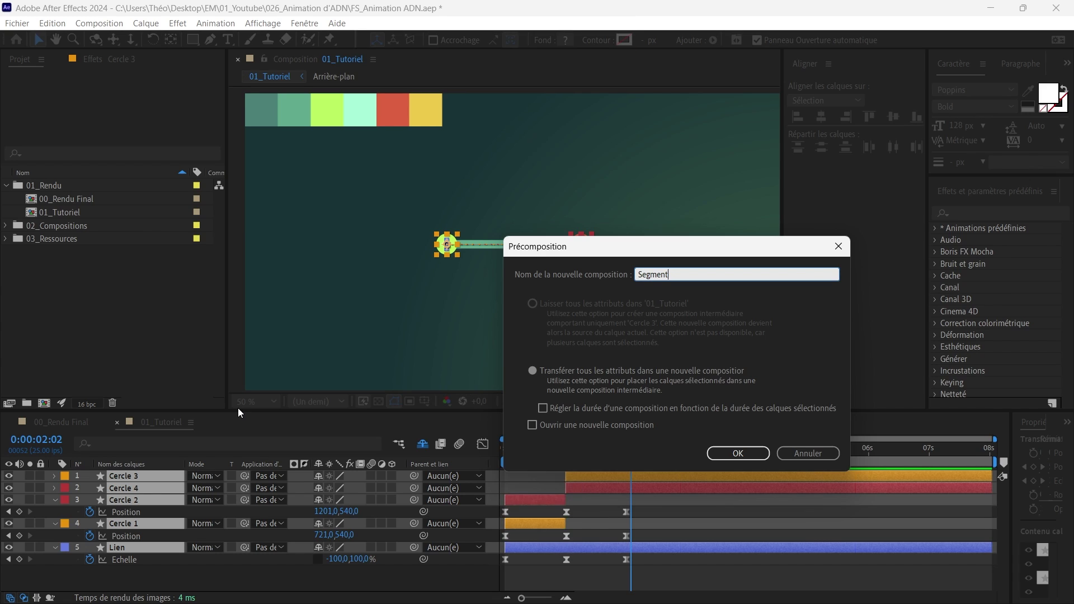
pyautogui.press('Return')
pyautogui.press('Home')
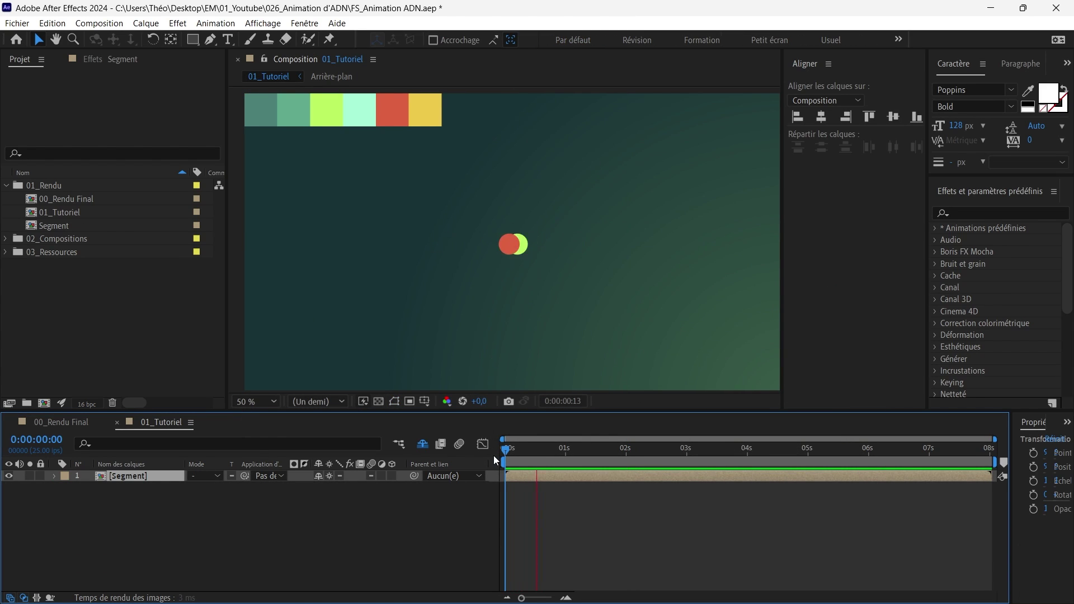
pyautogui.press('space')
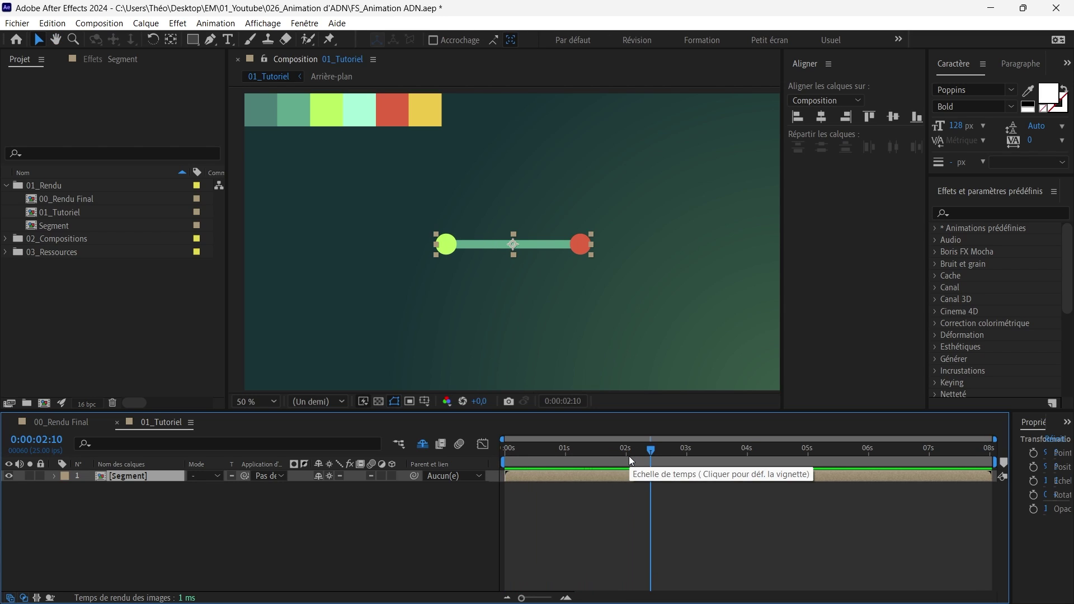
# Enable time remapping on the Segment layer with the playhead at 2 seconds.
pyautogui.click(627, 457)
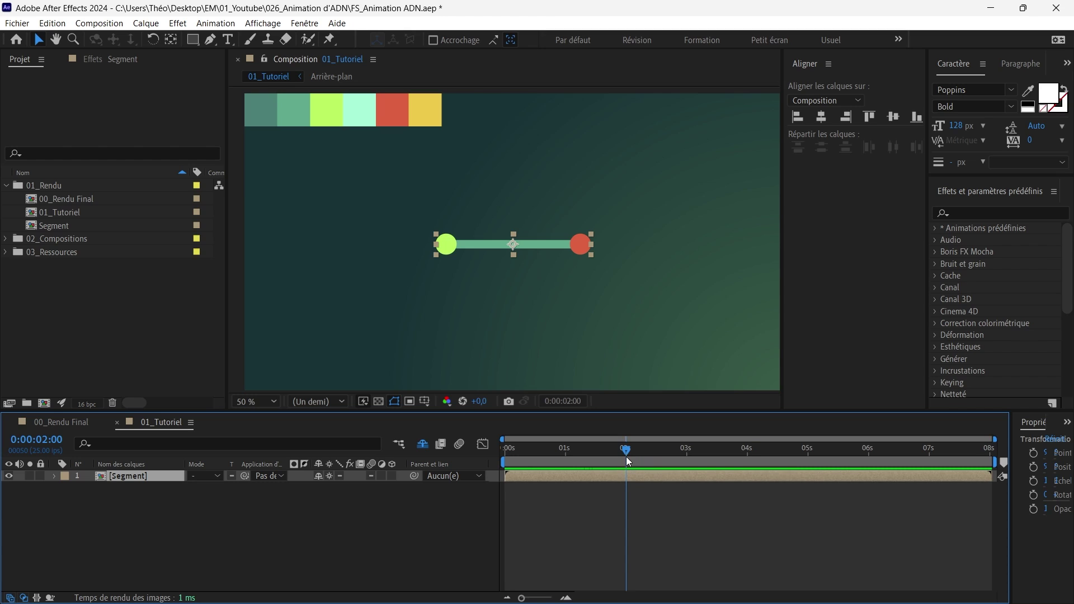
pyautogui.rightClick(621, 479)
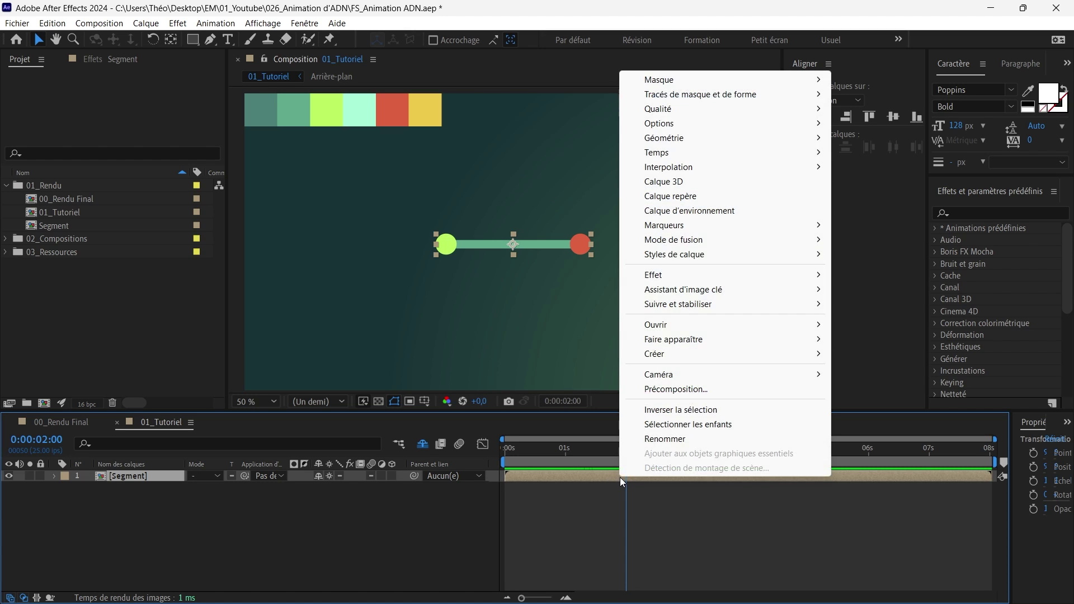
pyautogui.moveTo(699, 150)
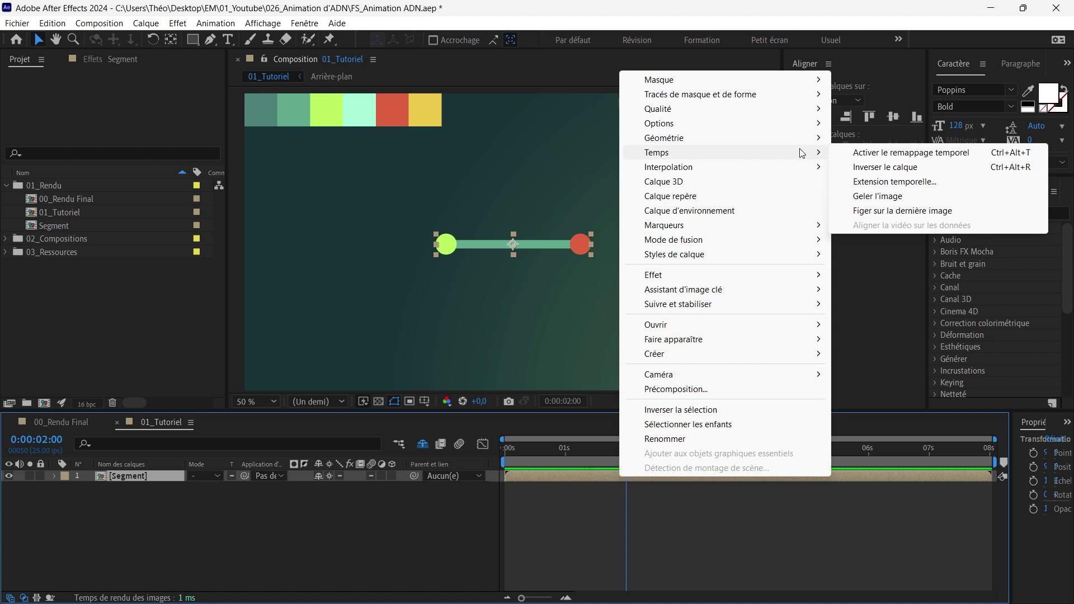
pyautogui.click(866, 159)
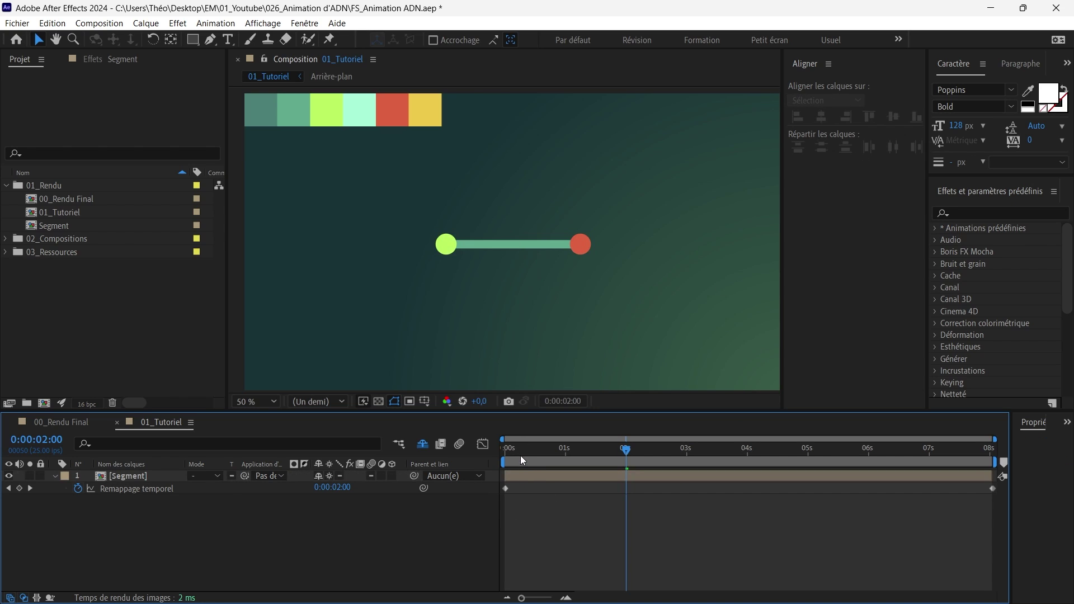
# Add a time remapping keyframe at 2 seconds on Segment and delete the keyframe at the layer's end.
pyautogui.click(524, 489)
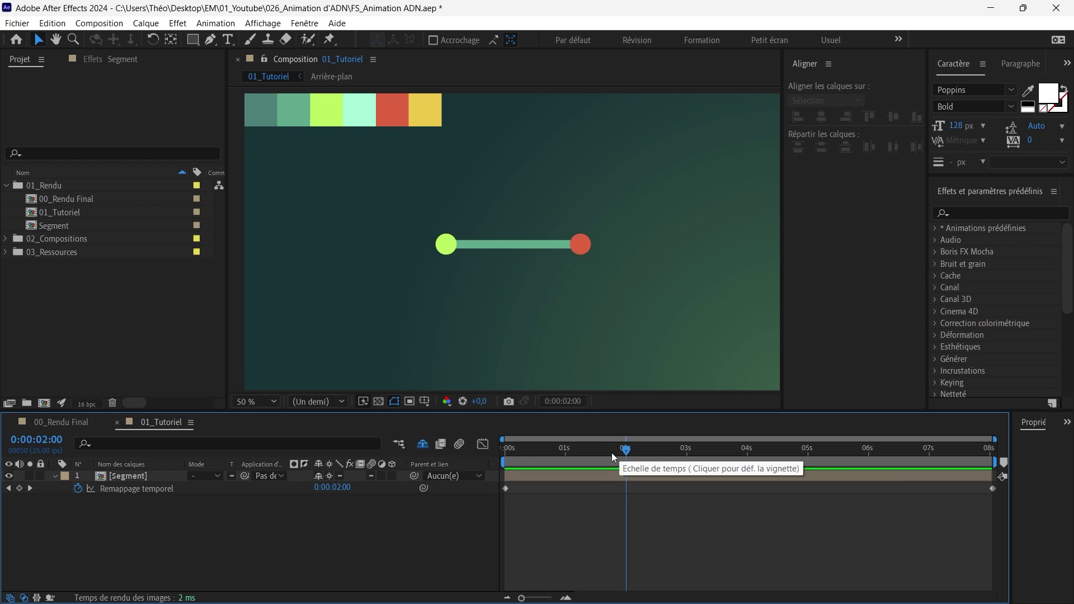
pyautogui.click(641, 475)
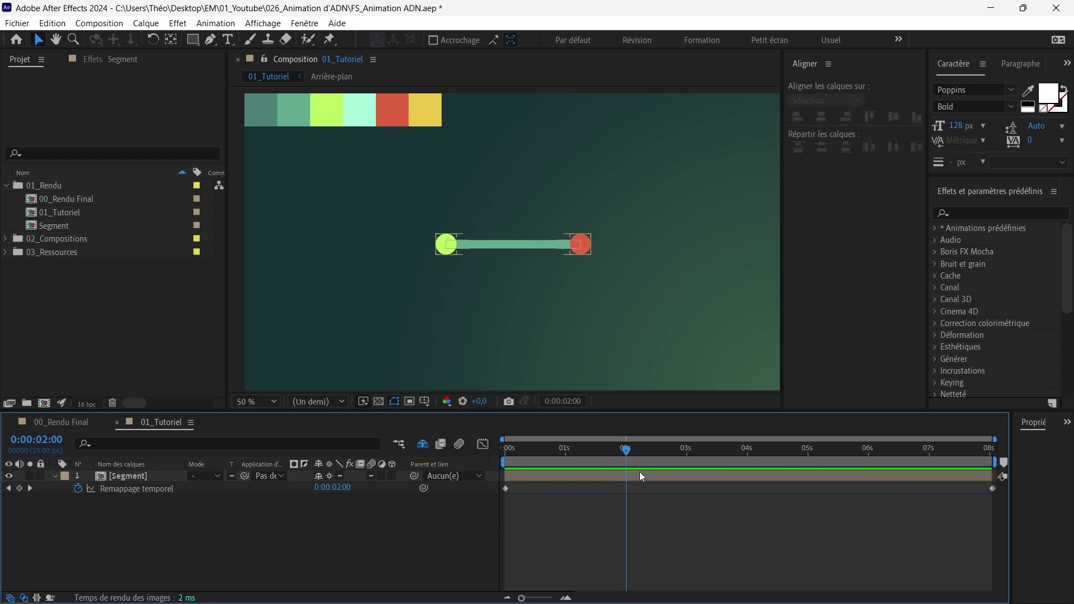
pyautogui.click(20, 489)
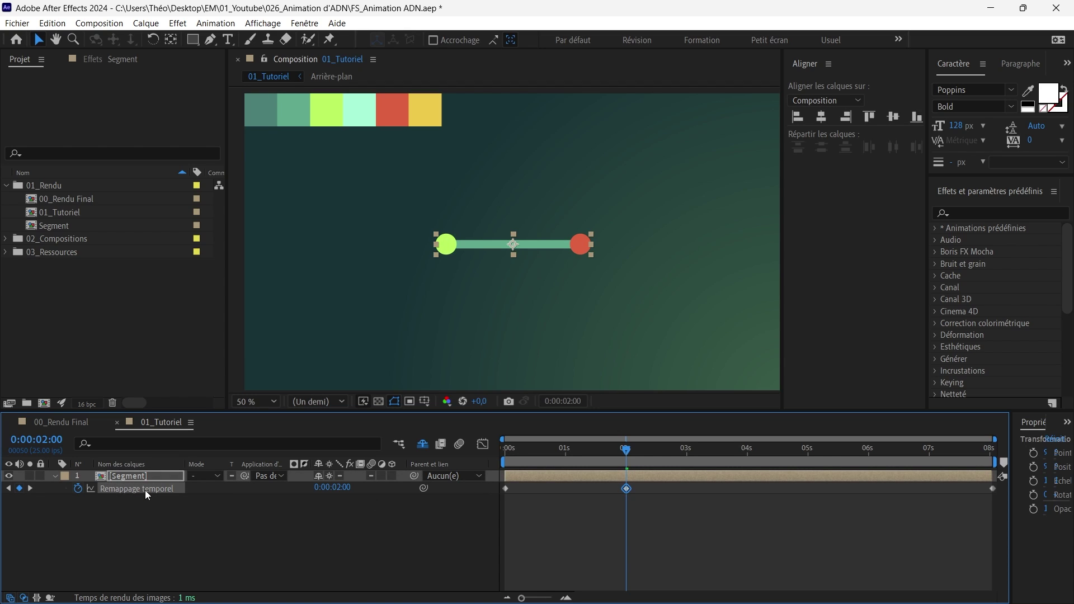
pyautogui.click(816, 515)
pyautogui.moveTo(978, 499); pyautogui.dragTo(1005, 483)
pyautogui.press('Delete')
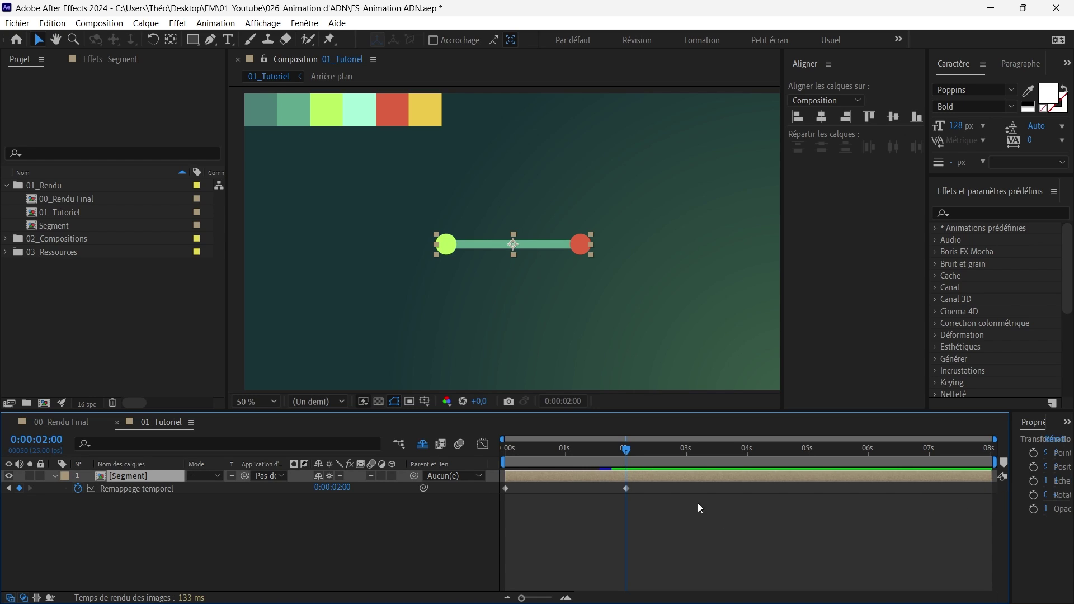
# Add the expression loopOut() to the time remapping property of the Segment layer.
pyautogui.moveTo(644, 487); pyautogui.dragTo(506, 498)
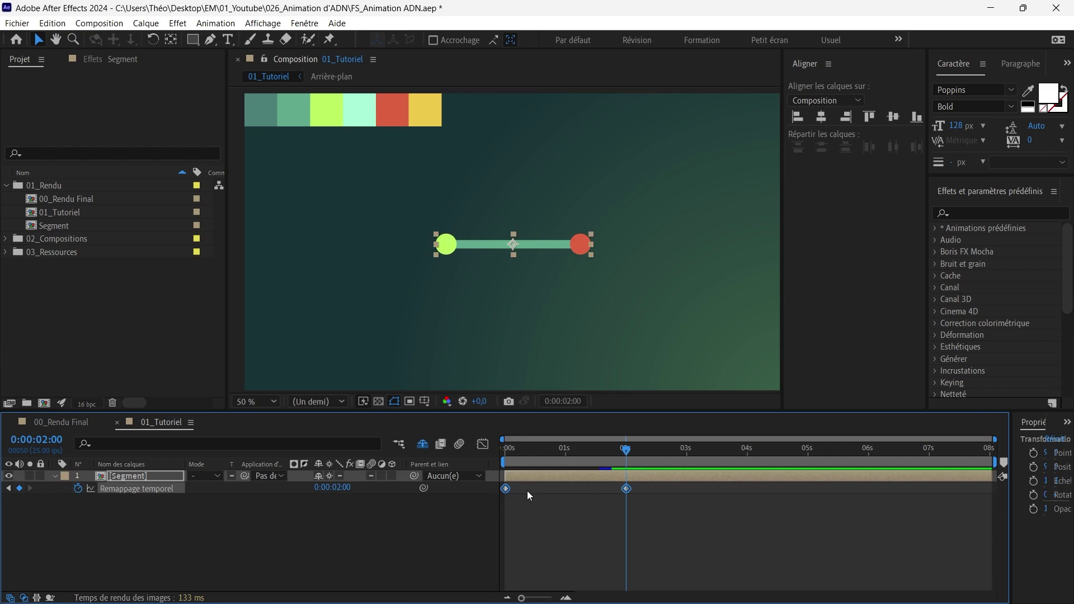
pyautogui.click(523, 496)
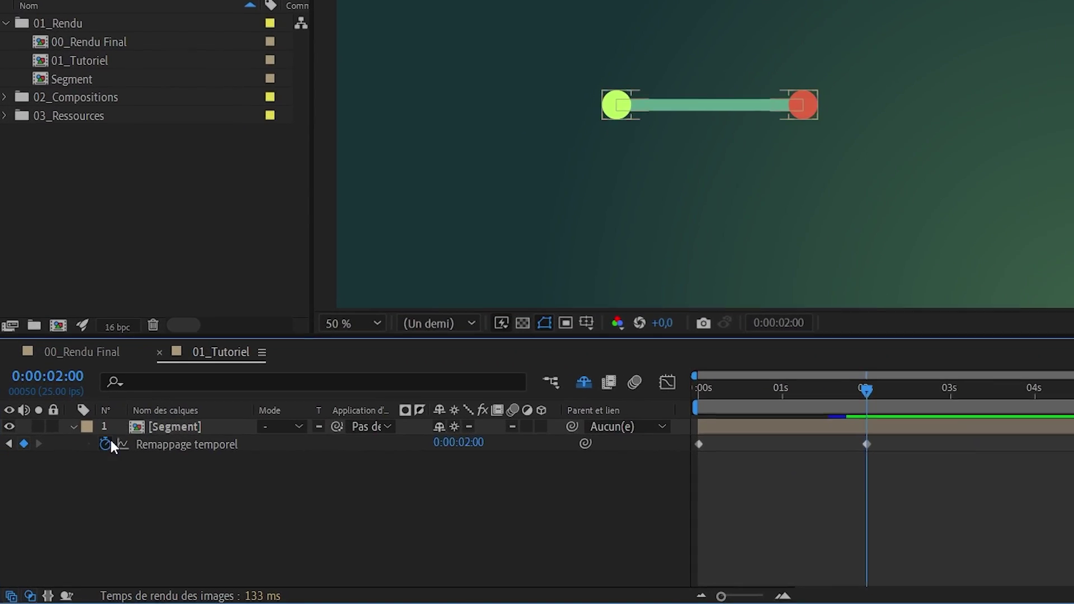
pyautogui.keyDown('alt'); pyautogui.click(113, 432); pyautogui.keyUp('alt')
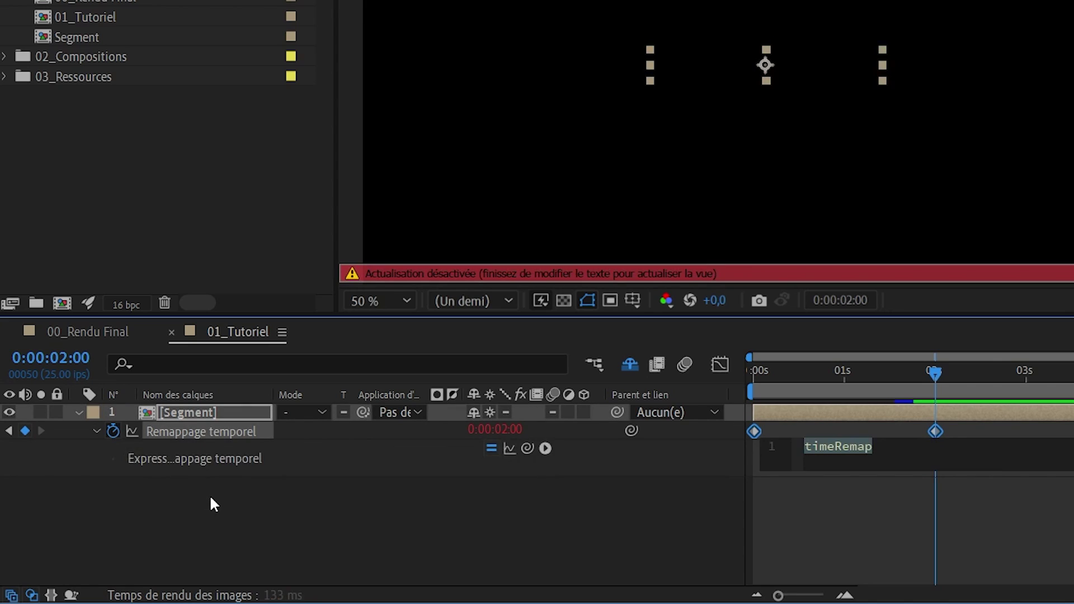
pyautogui.write('loop')
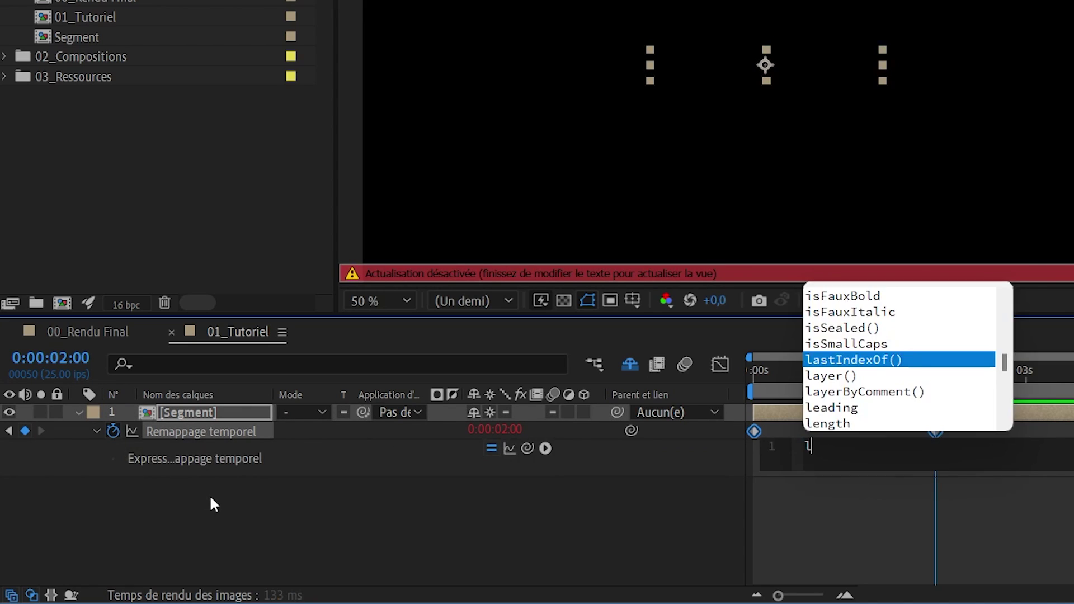
pyautogui.press('Down')
pyautogui.press('Down')
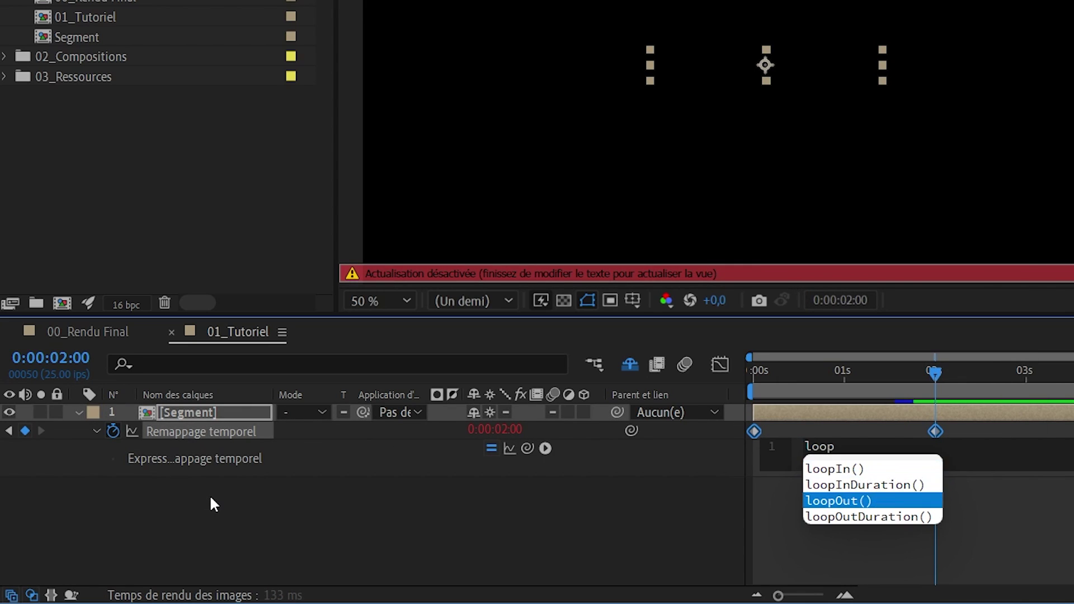
pyautogui.press('Return')
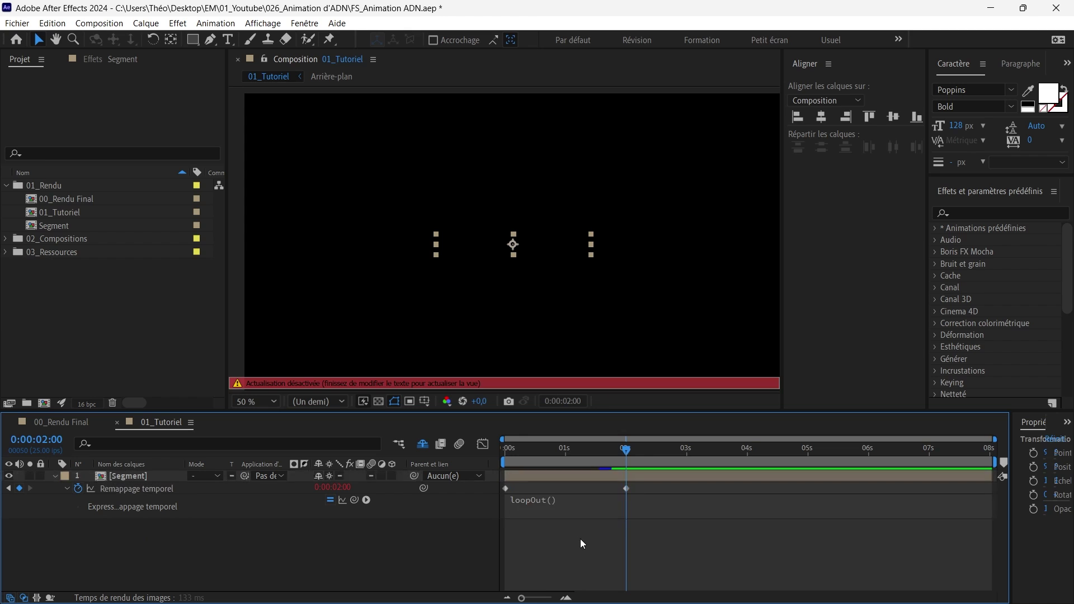
pyautogui.click(581, 540)
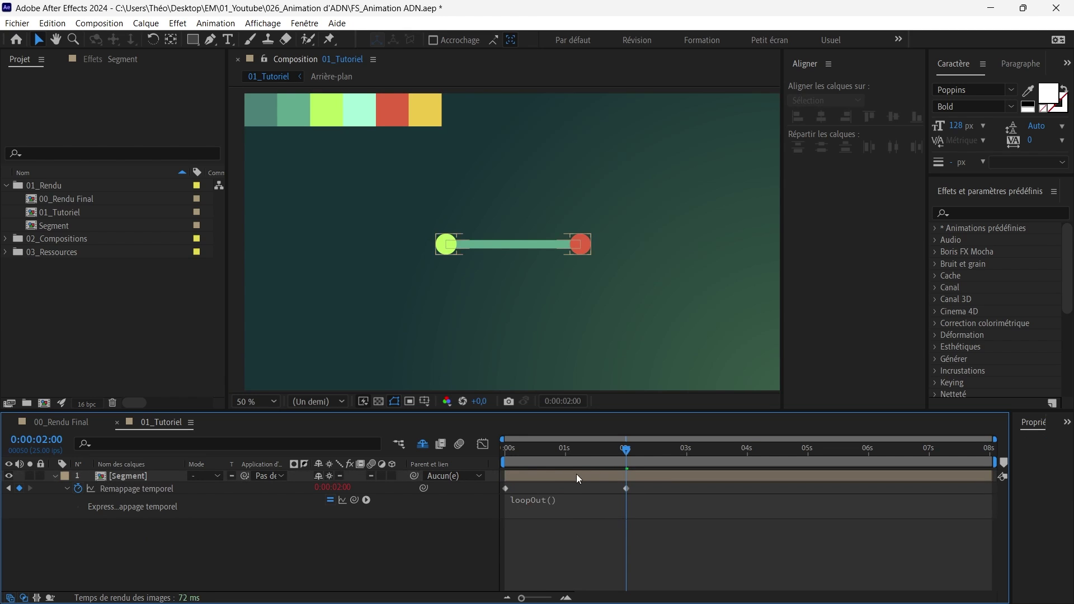
# Play the composition from the start to check that Segment loops past 2 seconds, and return to frame 0.
pyautogui.moveTo(625, 450); pyautogui.dragTo(463, 479)
pyautogui.press('space')
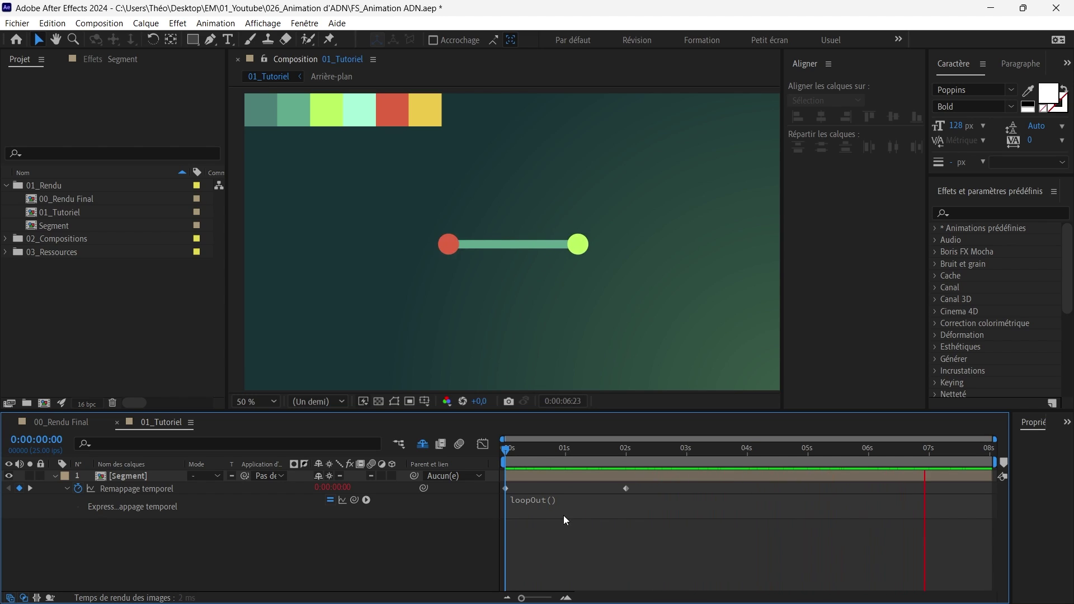
pyautogui.press('space')
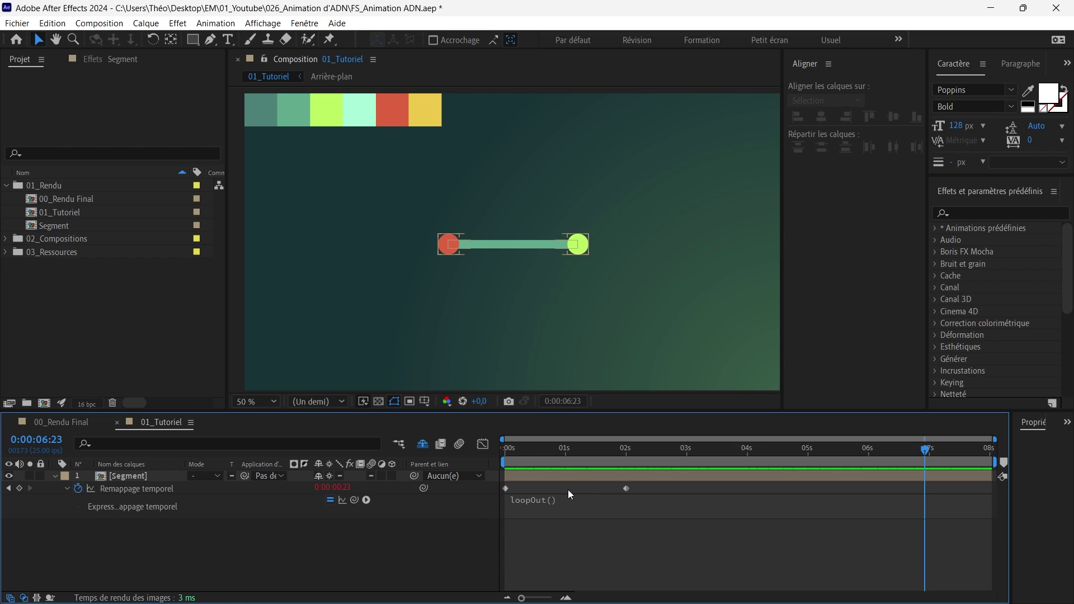
pyautogui.moveTo(540, 451); pyautogui.dragTo(505, 465)
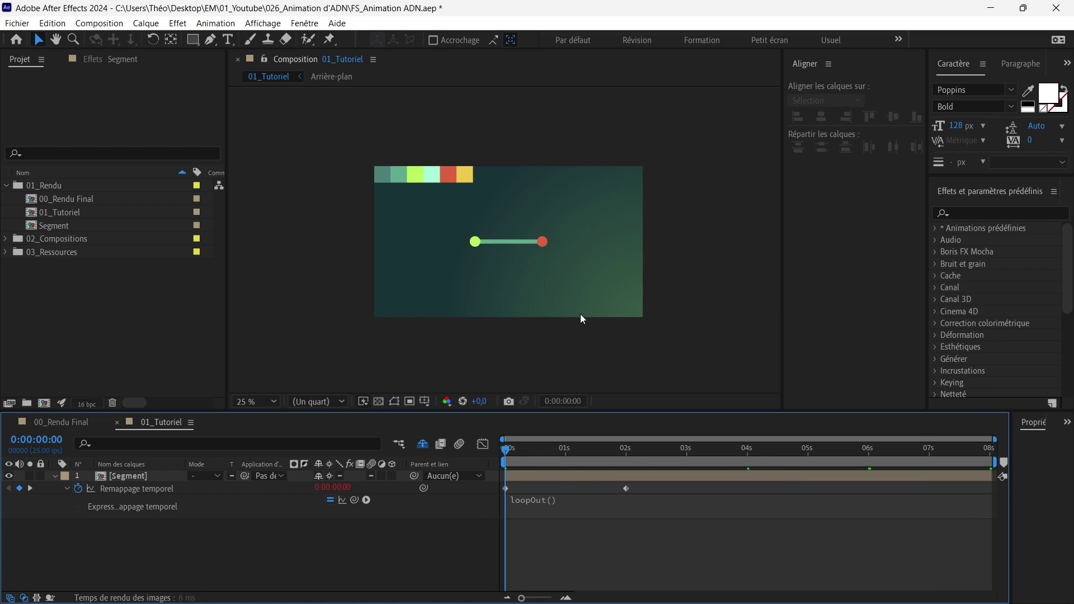
# Preview the looping Segment animation once more and stop at 0:00:02:19.
pyautogui.press('space')
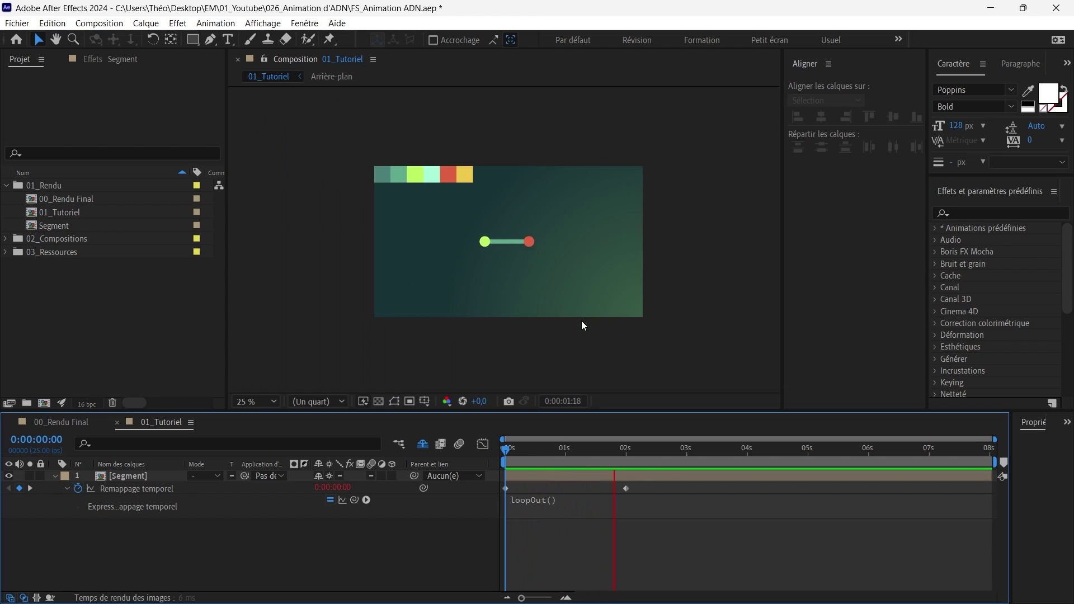
pyautogui.press('space')
pyautogui.press('.')
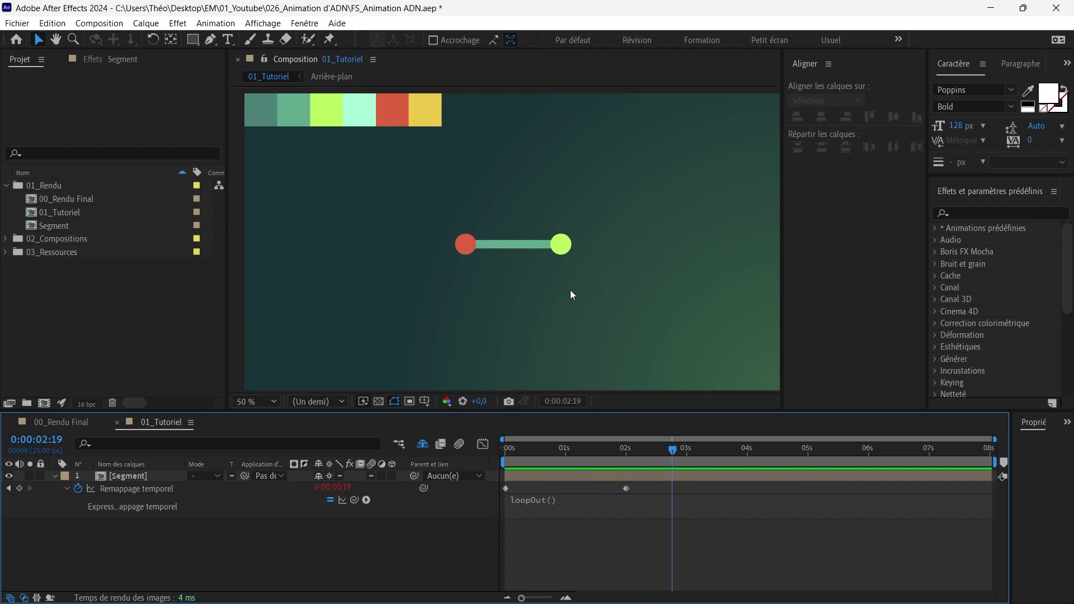
# Duplicate the Segment layer repeatedly and stack the copies in a column above the original.
pyautogui.click(140, 476)
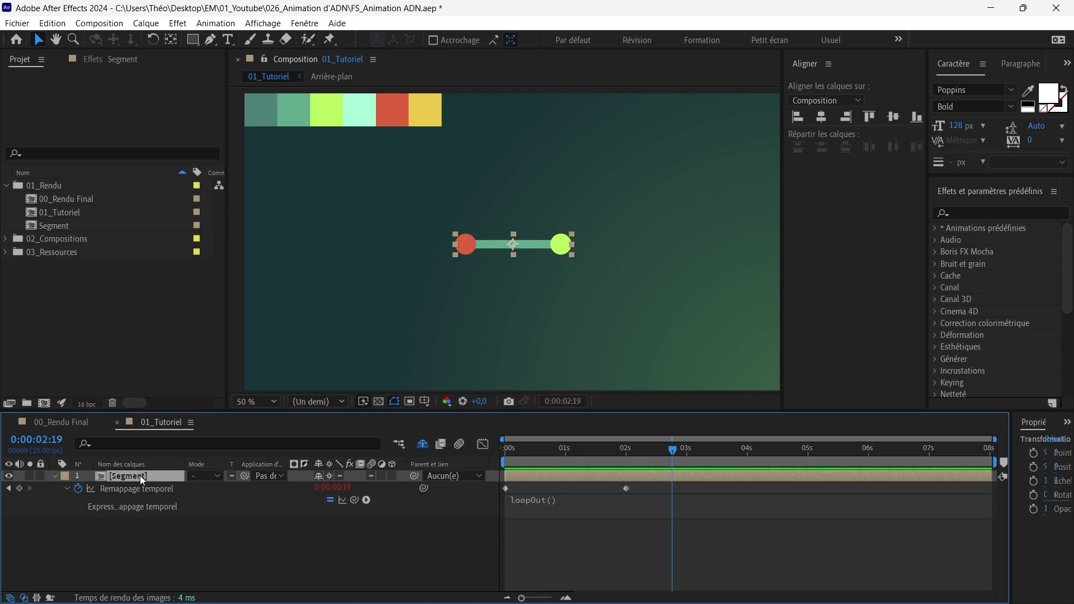
pyautogui.hotkey('ctrl', 'd')
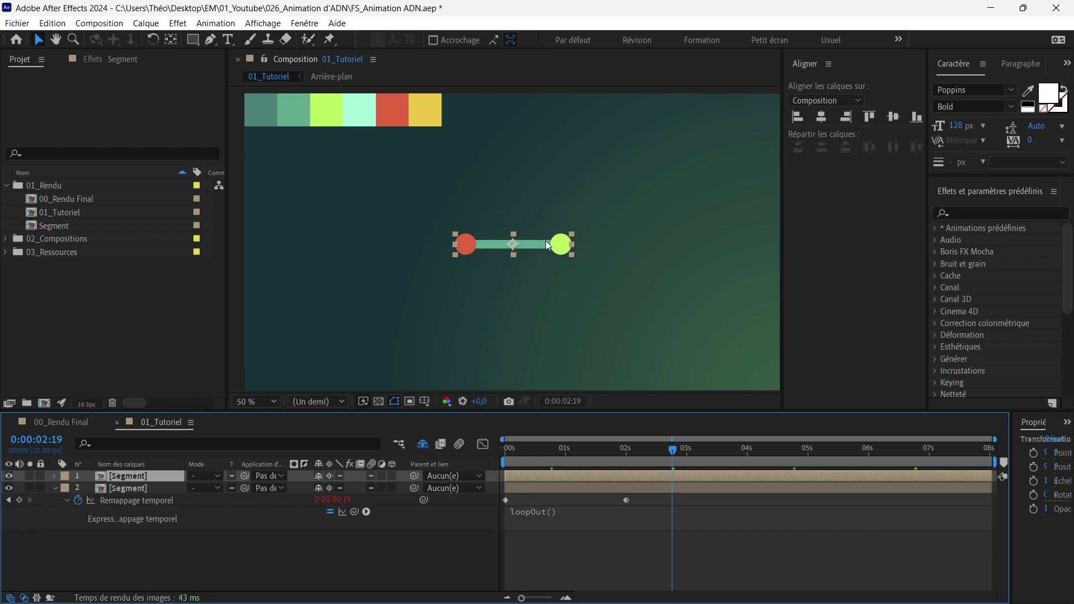
pyautogui.moveTo(547, 245); pyautogui.dragTo(556, 187)
pyautogui.hotkey('ctrl', 'd')
pyautogui.hotkey('ctrl', 'd')
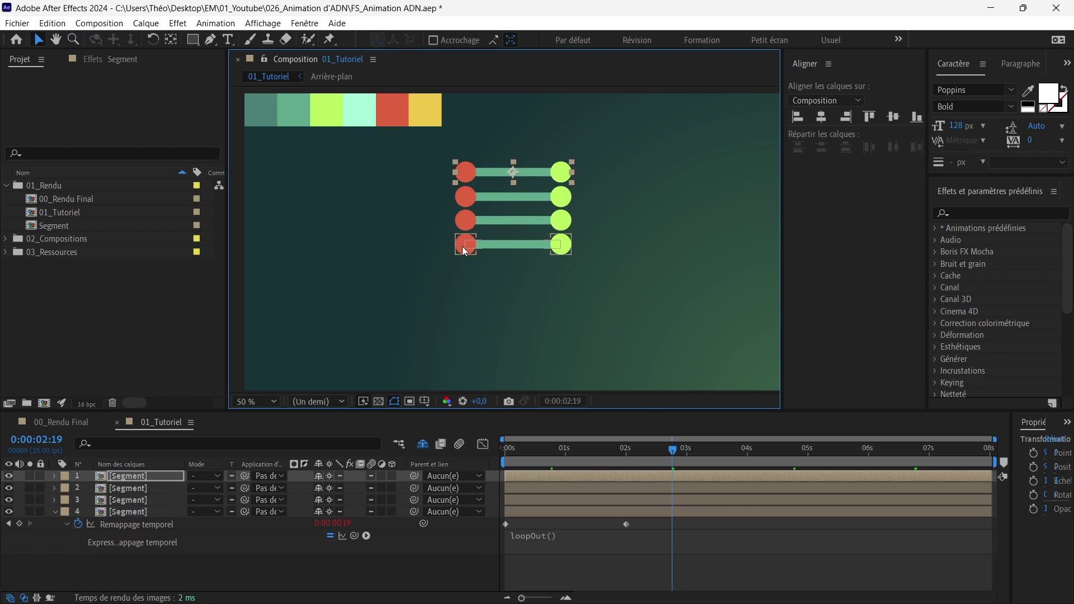
pyautogui.hotkey('ctrl', 'd')
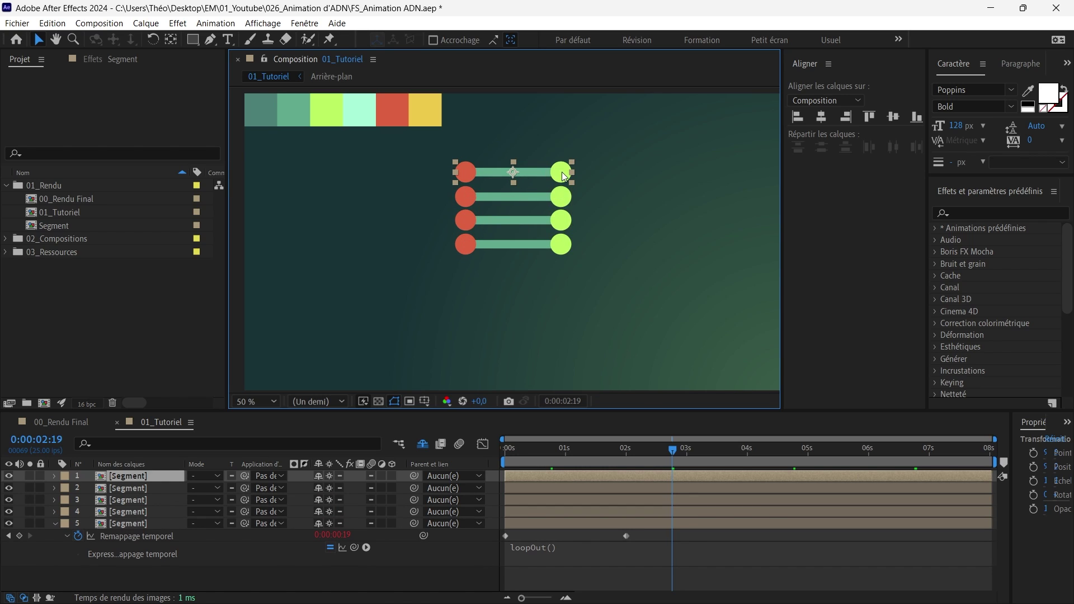
# Add more Segment copies upward until the column extends just past the top edge of the frame.
pyautogui.moveTo(562, 172); pyautogui.dragTo(554, 121)
pyautogui.hotkey('ctrl', 'd')
pyautogui.hotkey('ctrl', 'd')
pyautogui.press(',')
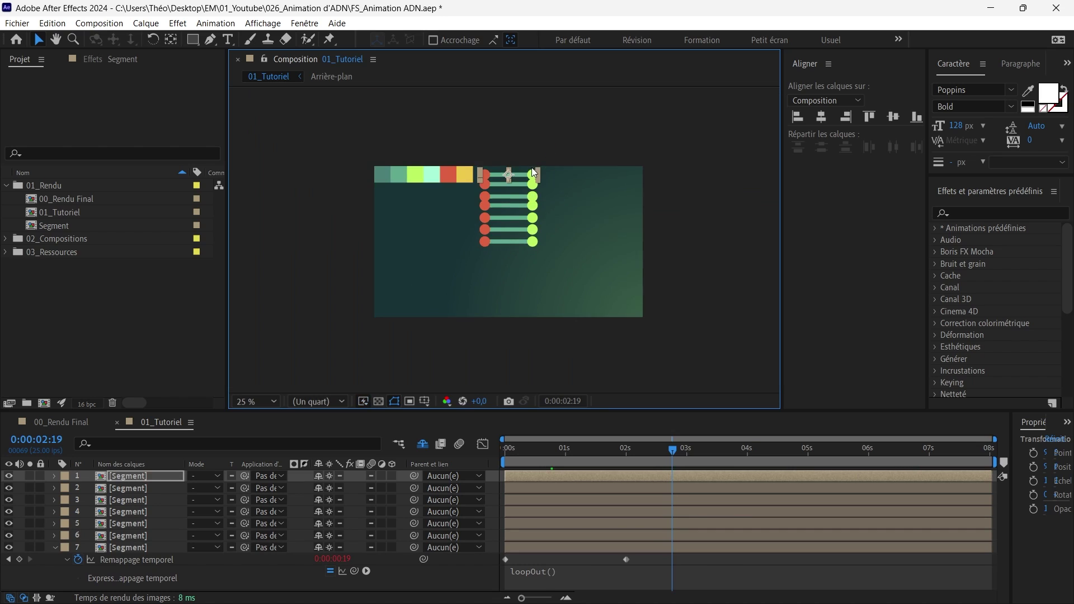
pyautogui.hotkey('ctrl', 'd')
pyautogui.moveTo(526, 174); pyautogui.dragTo(525, 159)
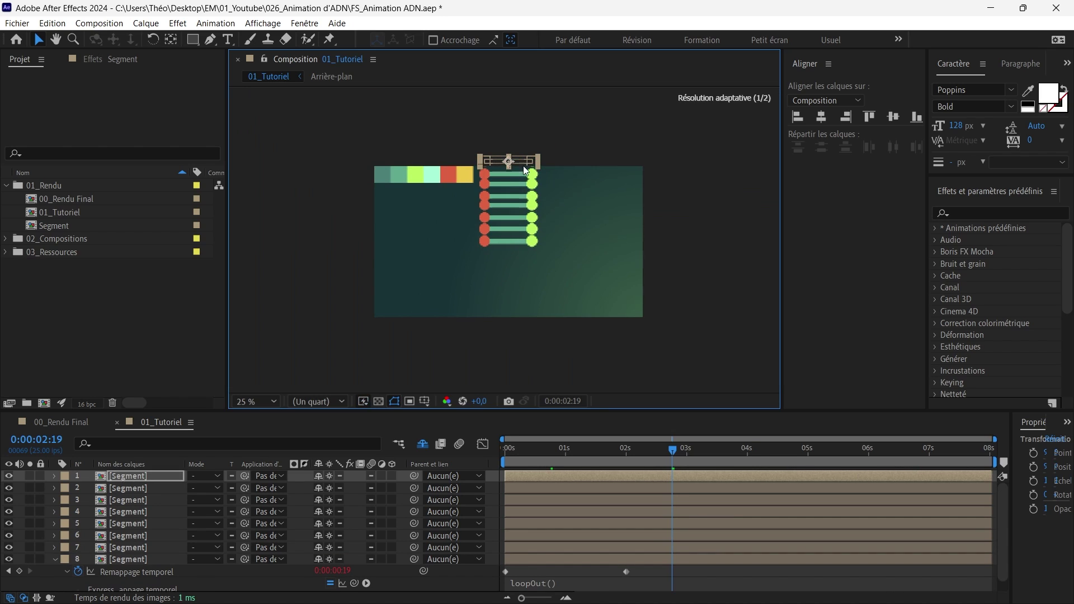
# Select all eight Segment layers and move the column down in the frame.
pyautogui.keyDown('shift'); pyautogui.click(117, 561); pyautogui.keyUp('shift')
pyautogui.moveTo(523, 200); pyautogui.dragTo(521, 231)
pyautogui.scroll(2, 586, 235)
pyautogui.scroll(-2, 565, 224)
pyautogui.click(544, 215)
# Duplicate more Segment layers and place them upward until the column of 22 extends well above the frame.
pyautogui.click(520, 244)
pyautogui.hotkey('ctrl', 'd')
pyautogui.hotkey('ctrl', 'd')
pyautogui.moveTo(521, 204); pyautogui.dragTo(520, 179)
pyautogui.hotkey('ctrl', 'd')
pyautogui.hotkey('ctrl', 'd')
pyautogui.moveTo(520, 126); pyautogui.dragTo(520, 114)
pyautogui.hotkey('ctrl', 'd')
pyautogui.scroll(-1, 521, 140)
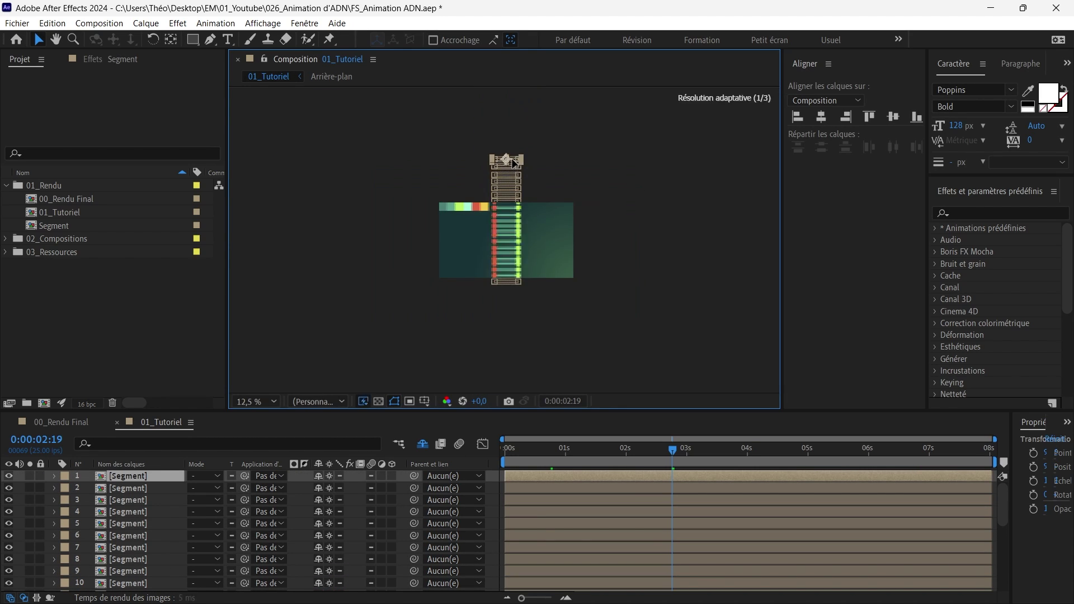
# Select every Segment layer and move the column down so it extends past both the top and bottom of the frame.
pyautogui.scroll(1, 521, 168)
pyautogui.click(579, 347)
pyautogui.moveTo(613, 385); pyautogui.dragTo(499, 100)
pyautogui.scroll(-1, 506, 146)
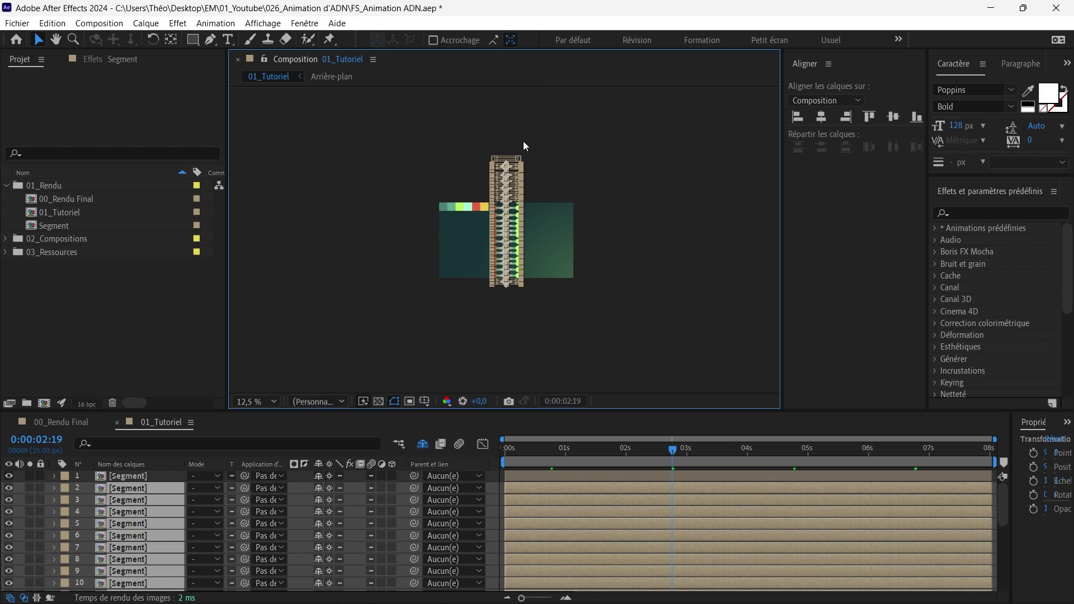
pyautogui.scroll(1, 508, 293)
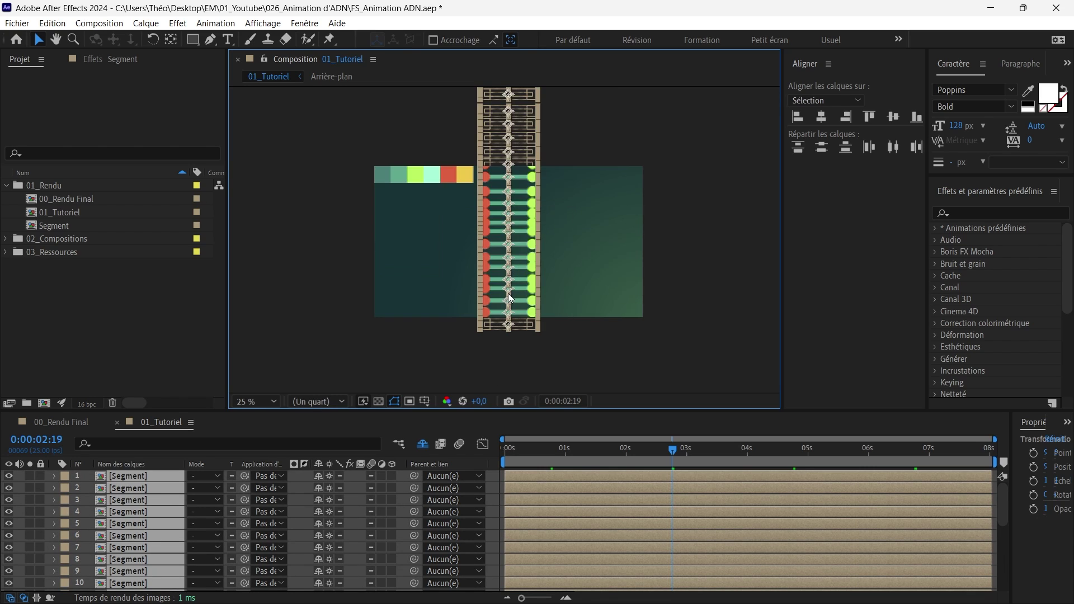
pyautogui.moveTo(523, 237); pyautogui.dragTo(519, 280)
pyautogui.scroll(1, 515, 280)
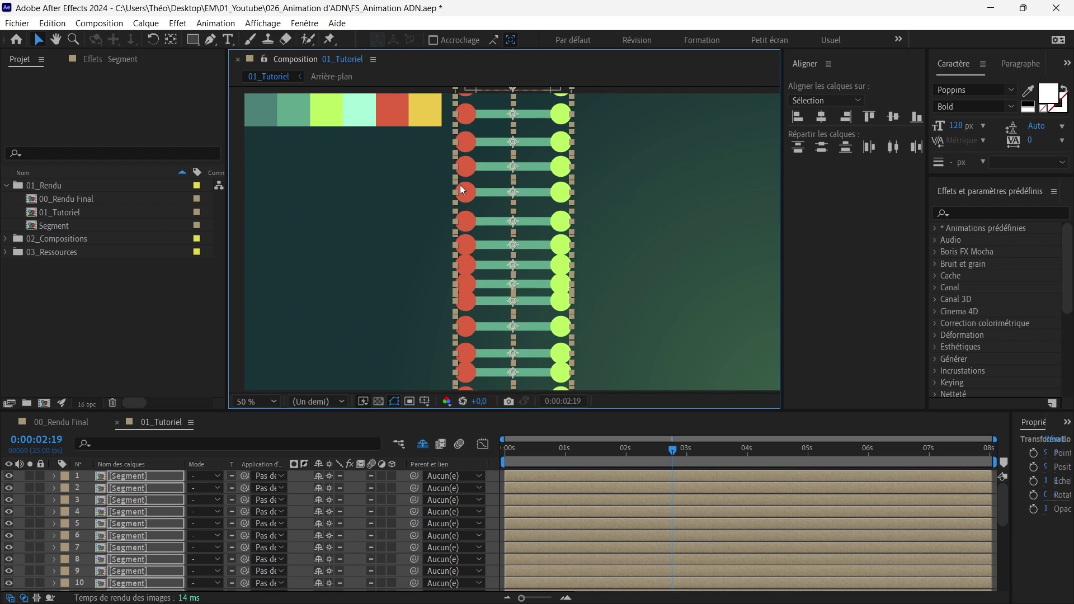
pyautogui.scroll(-1, 528, 253)
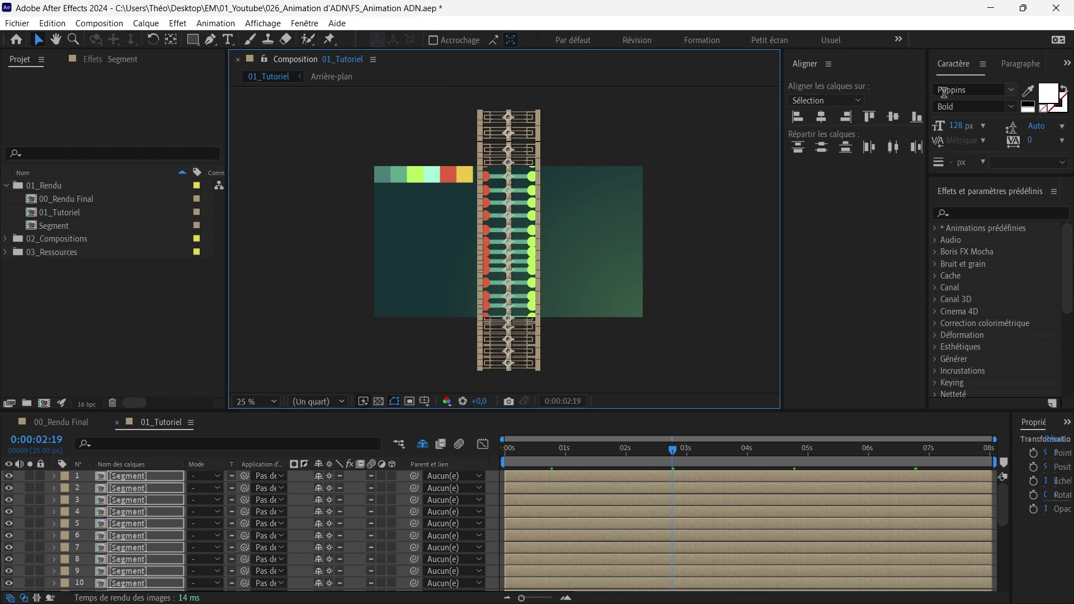
# Distribute the selected Segment layers evenly in the vertical direction, inspect the spacing, and deselect them.
pyautogui.click(305, 23)
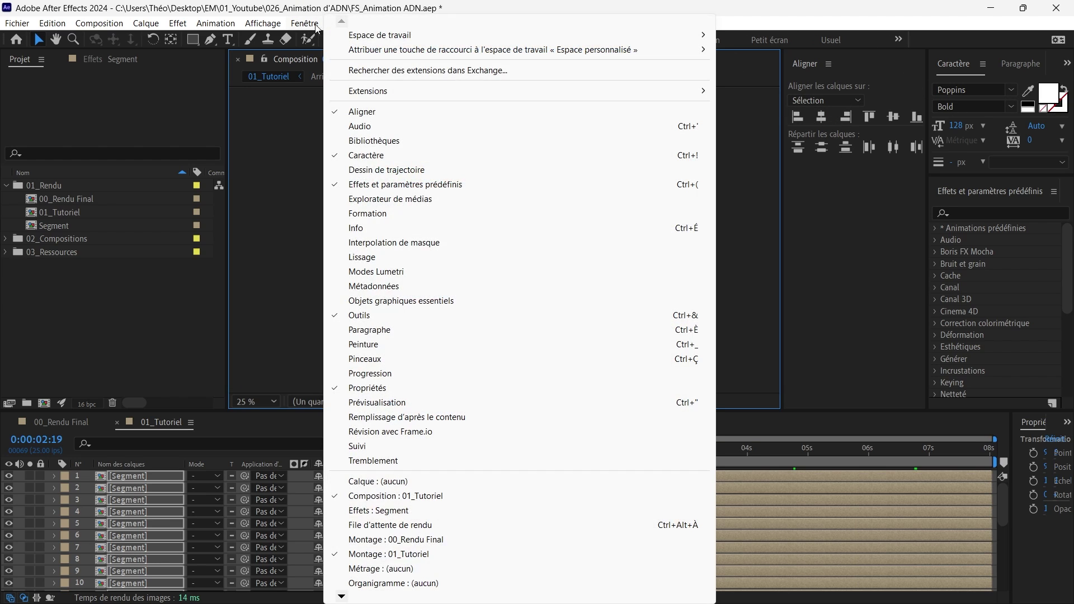
pyautogui.click(825, 4)
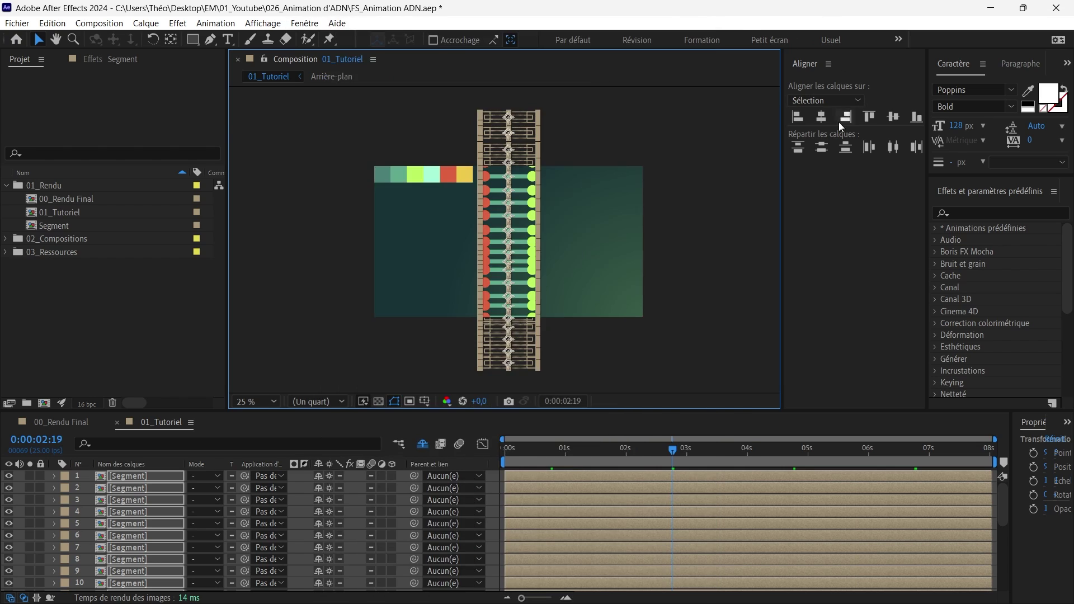
pyautogui.click(797, 148)
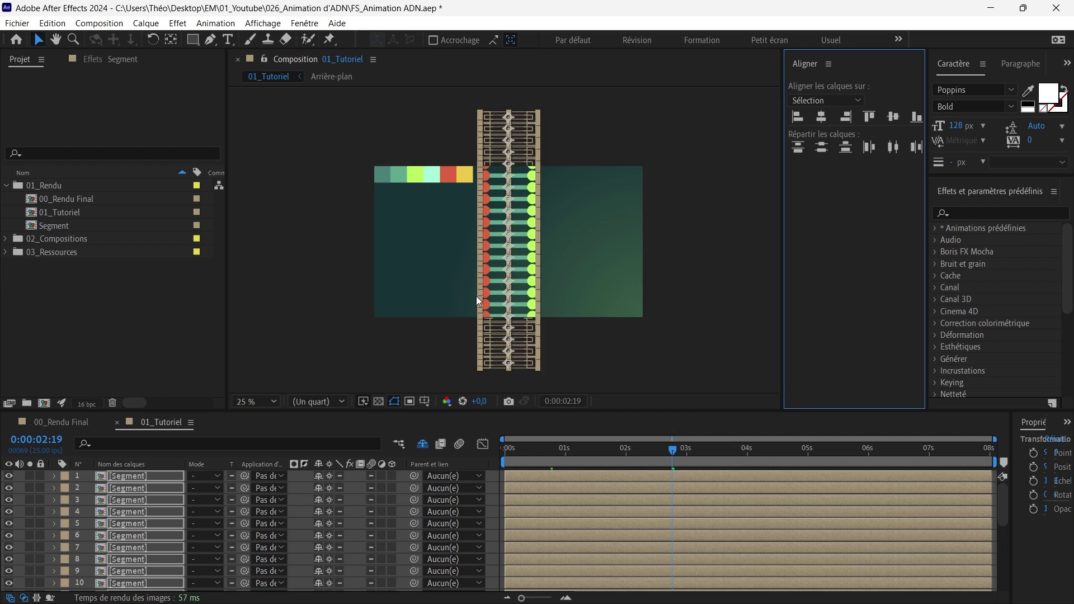
pyautogui.press('.')
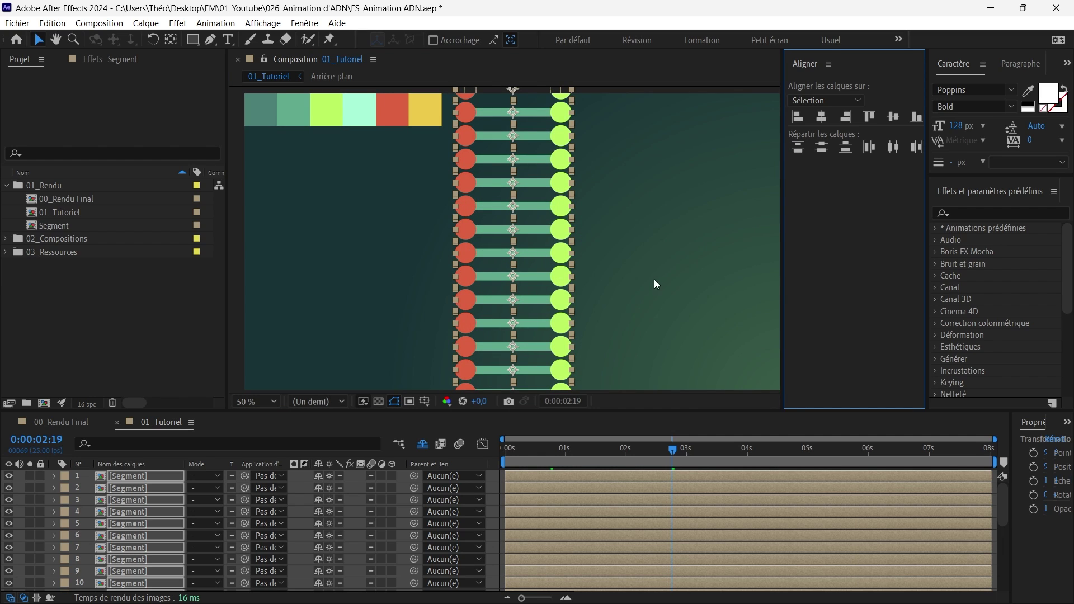
pyautogui.press(',')
pyautogui.click(566, 352)
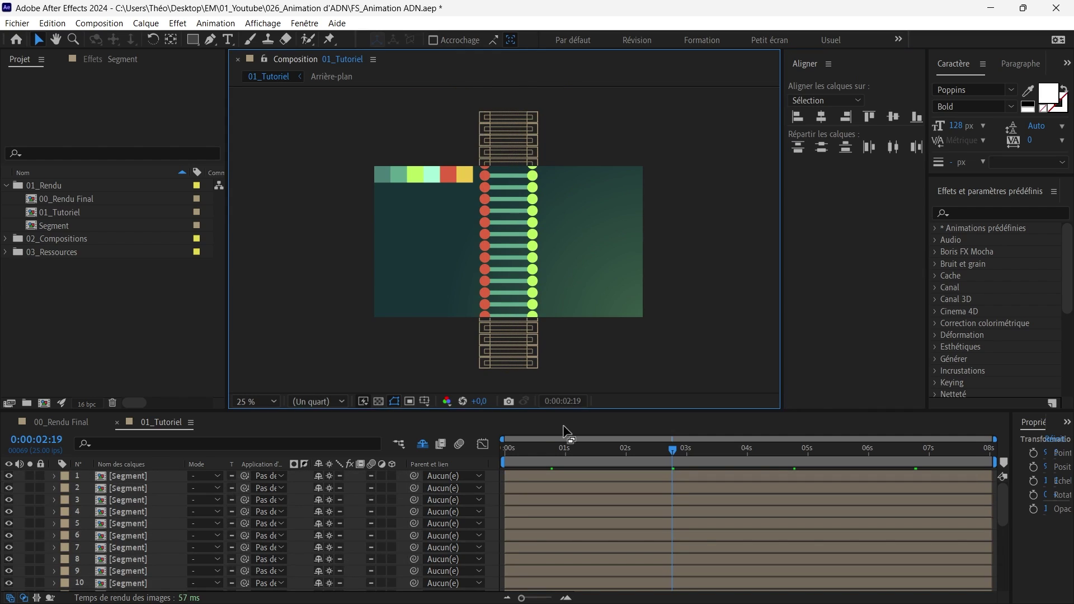
# Play the composition from the start to check the evenly spaced segments, and return to frame 0.
pyautogui.moveTo(540, 454); pyautogui.dragTo(474, 462)
pyautogui.press('space')
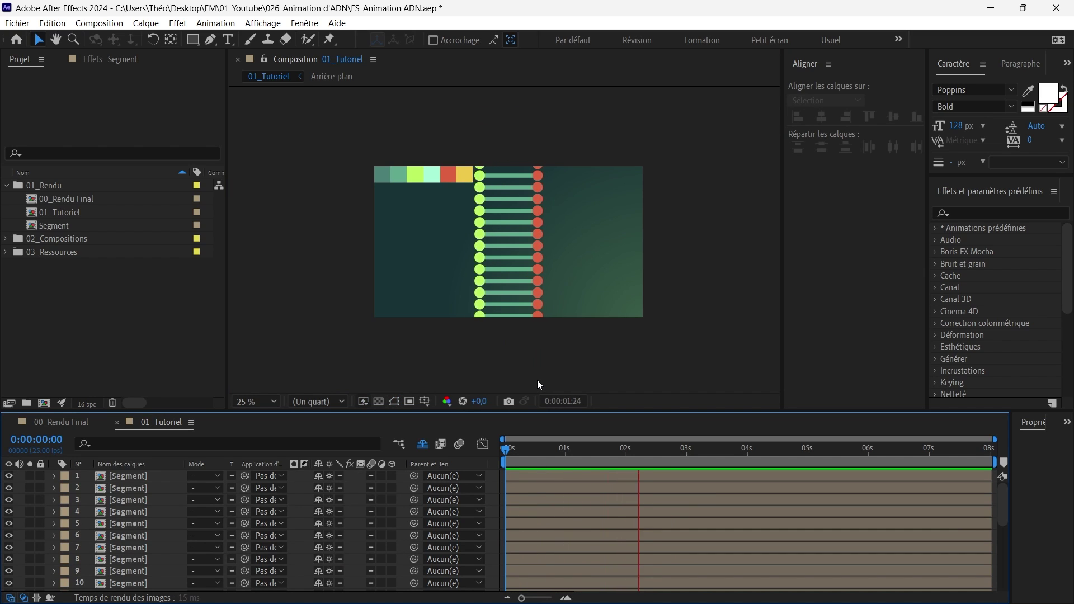
pyautogui.press('space')
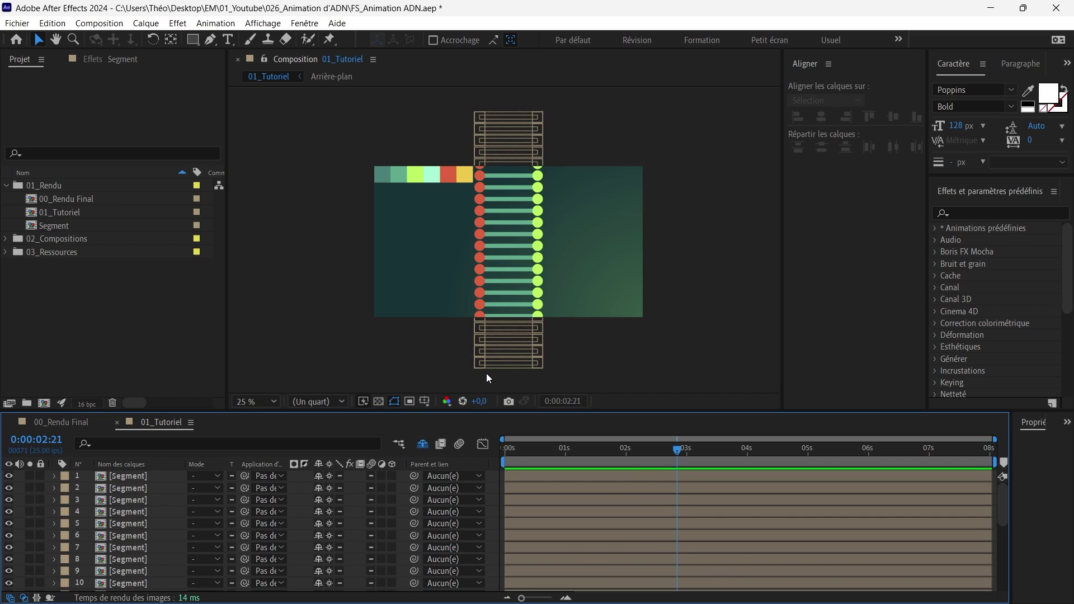
pyautogui.press('Home')
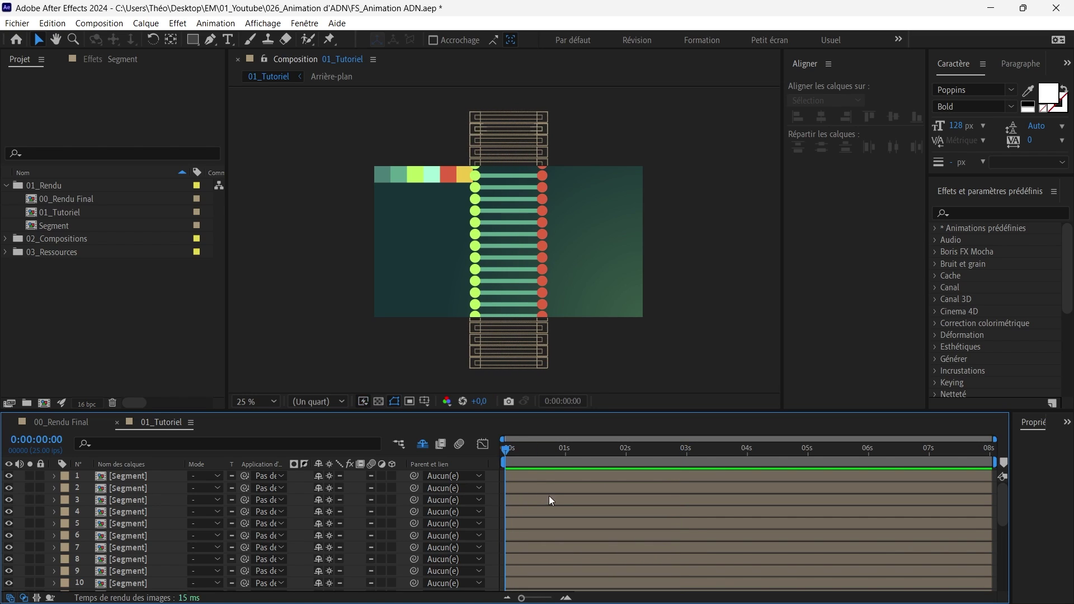
# Stagger the Segment layers from layer 21 up to layer 1, starting each 3 frames after the layer below it.
pyautogui.scroll(-5, 550, 497)
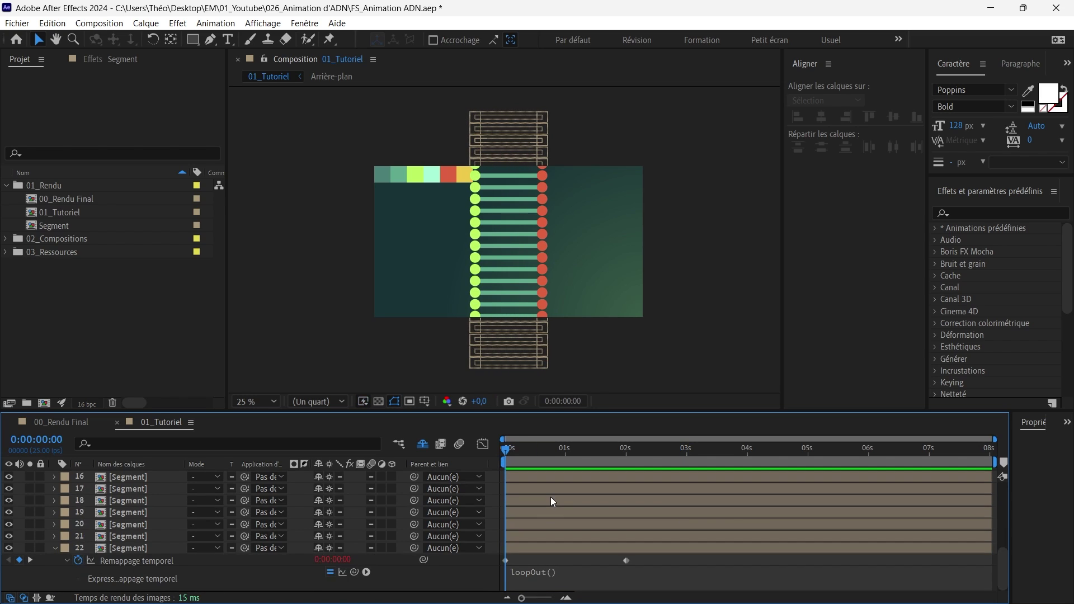
pyautogui.click(566, 599)
pyautogui.click(566, 598)
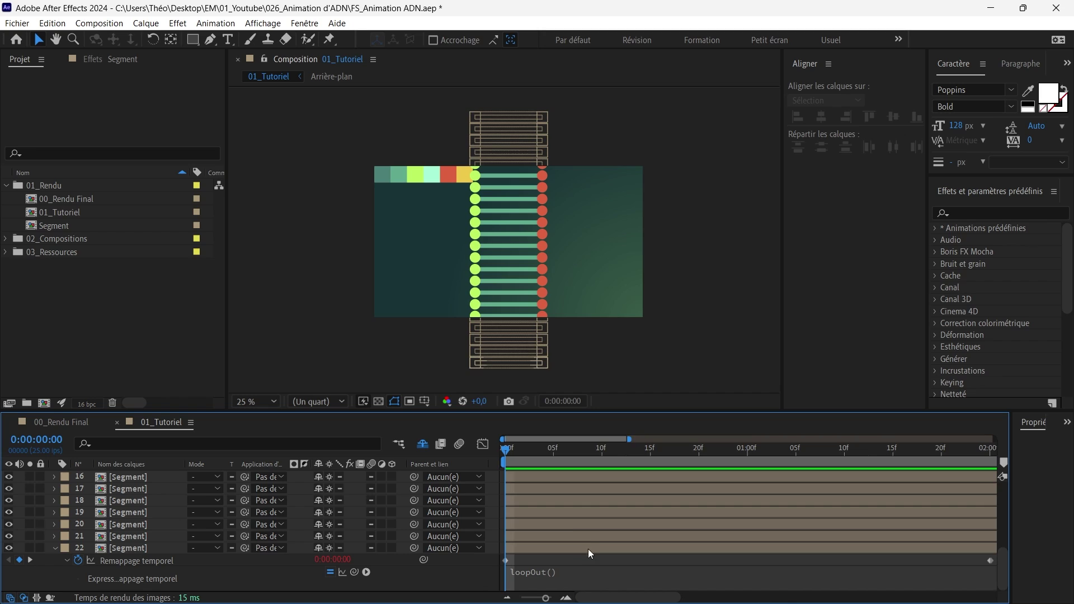
pyautogui.click(507, 598)
pyautogui.click(535, 537)
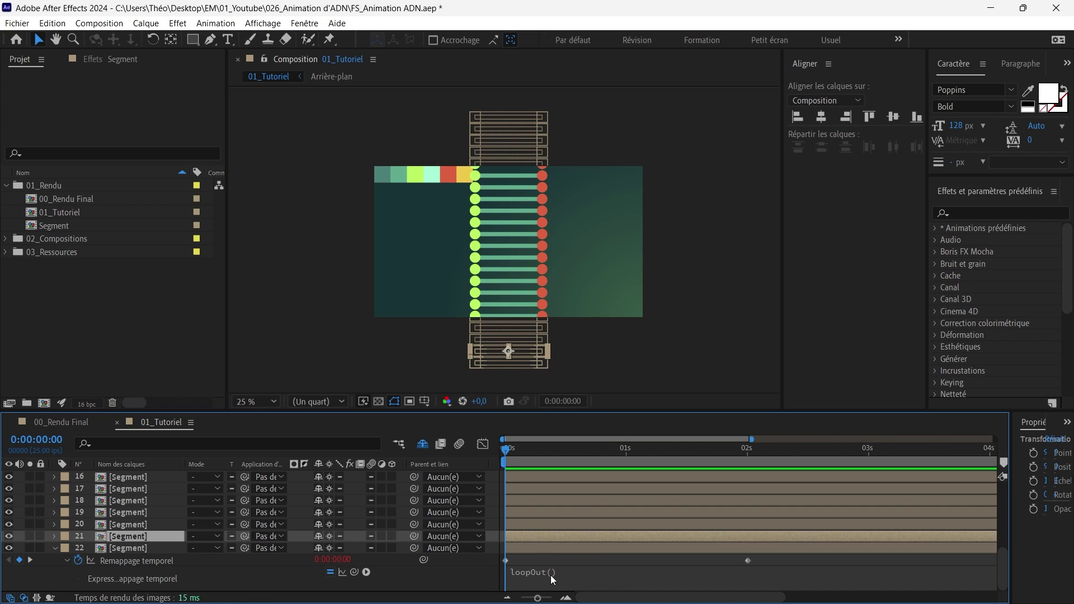
pyautogui.click(566, 598)
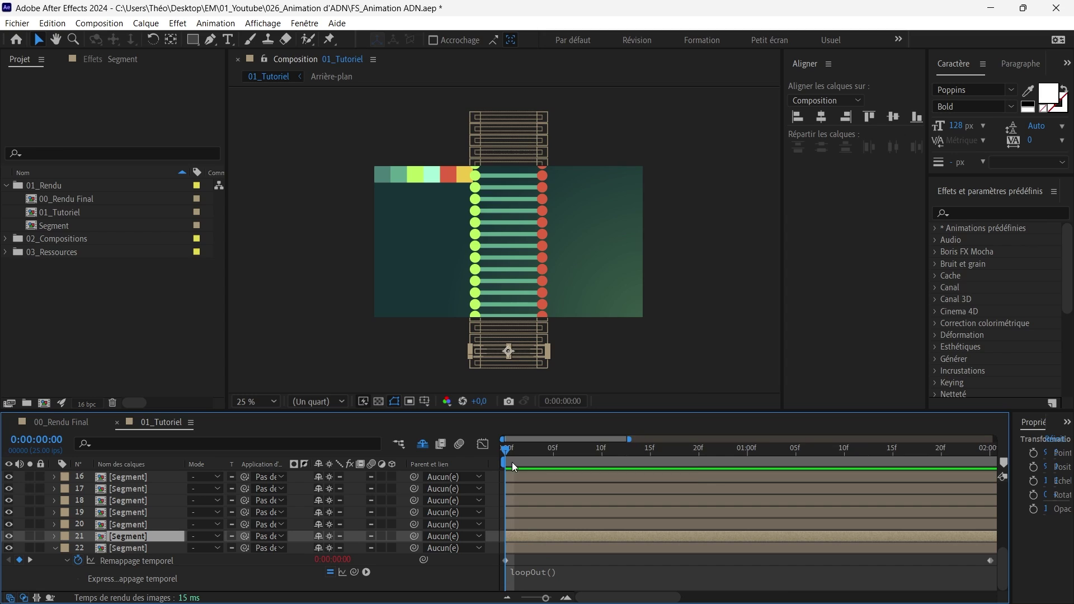
pyautogui.moveTo(509, 457); pyautogui.dragTo(535, 452)
pyautogui.press('[')
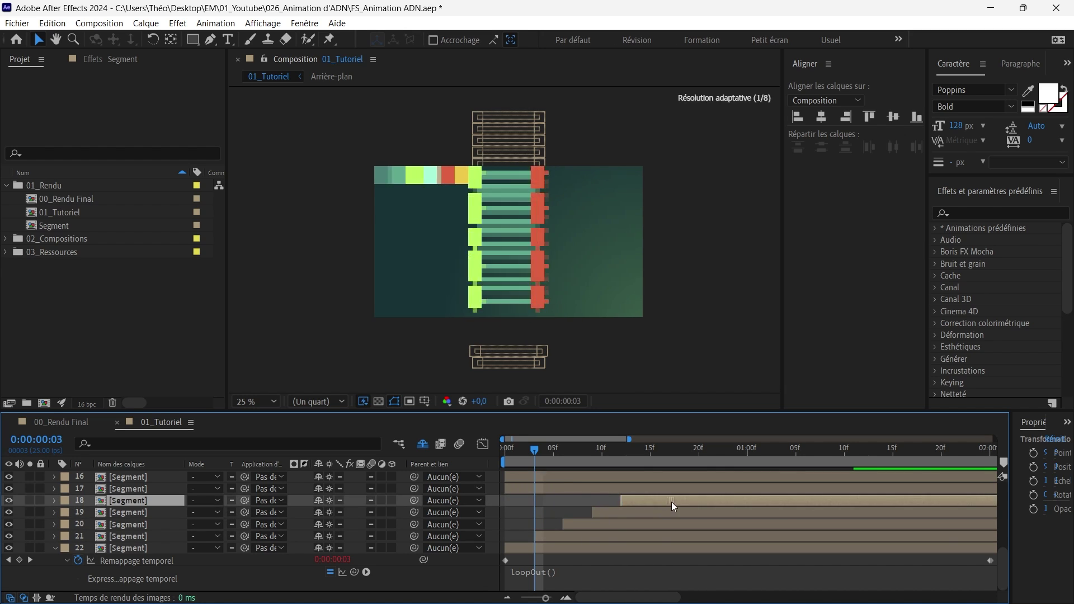
pyautogui.moveTo(672, 502); pyautogui.dragTo(736, 499)
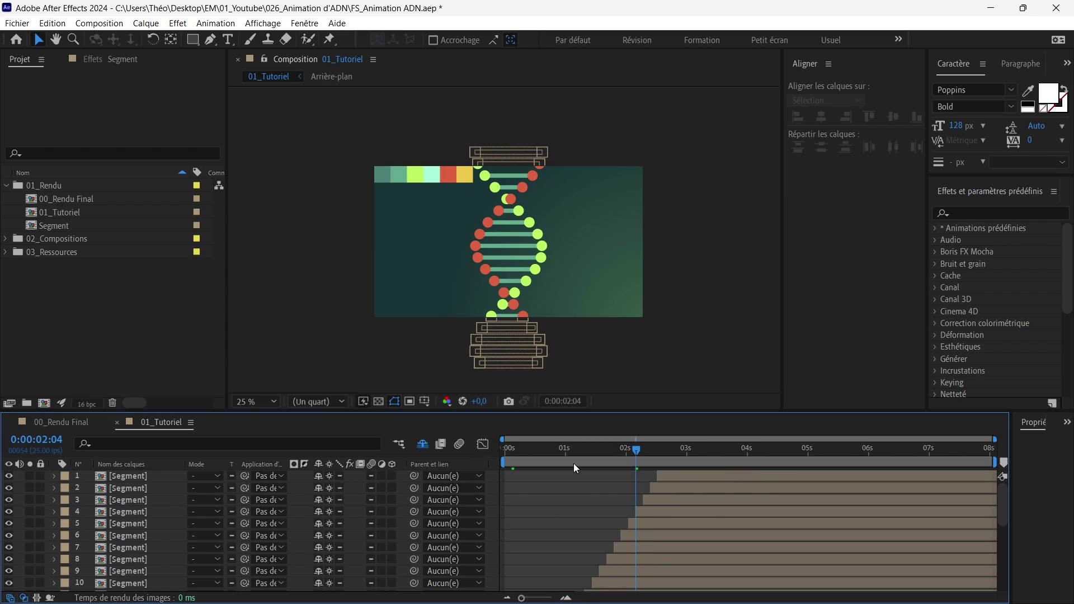
# Play the composition from the start to check the twisting DNA helix, stopping at 0:00:04:08.
pyautogui.press('Home')
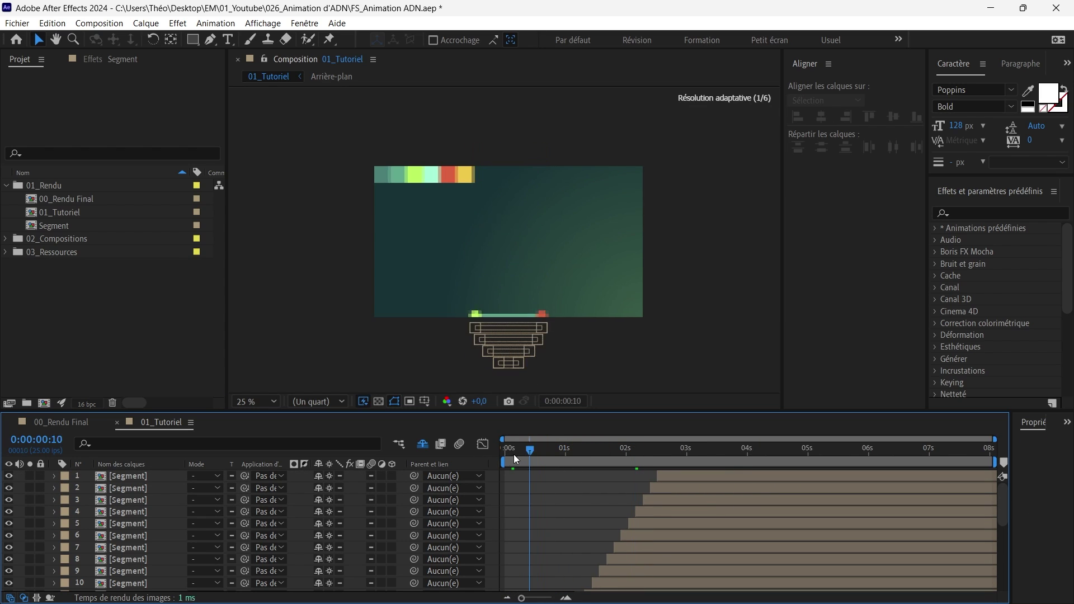
pyautogui.press('space')
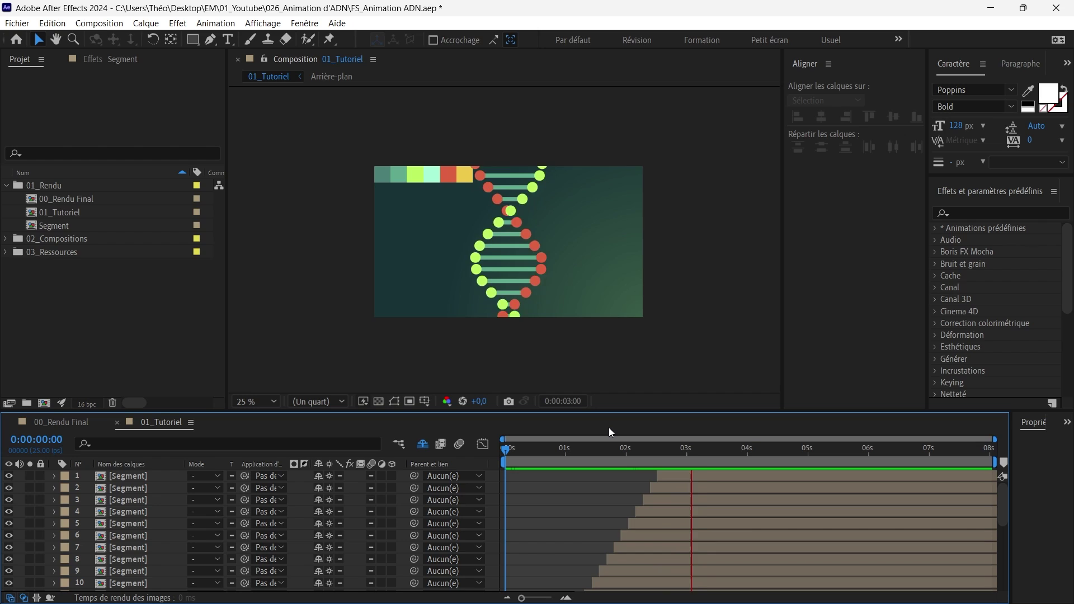
pyautogui.press('space')
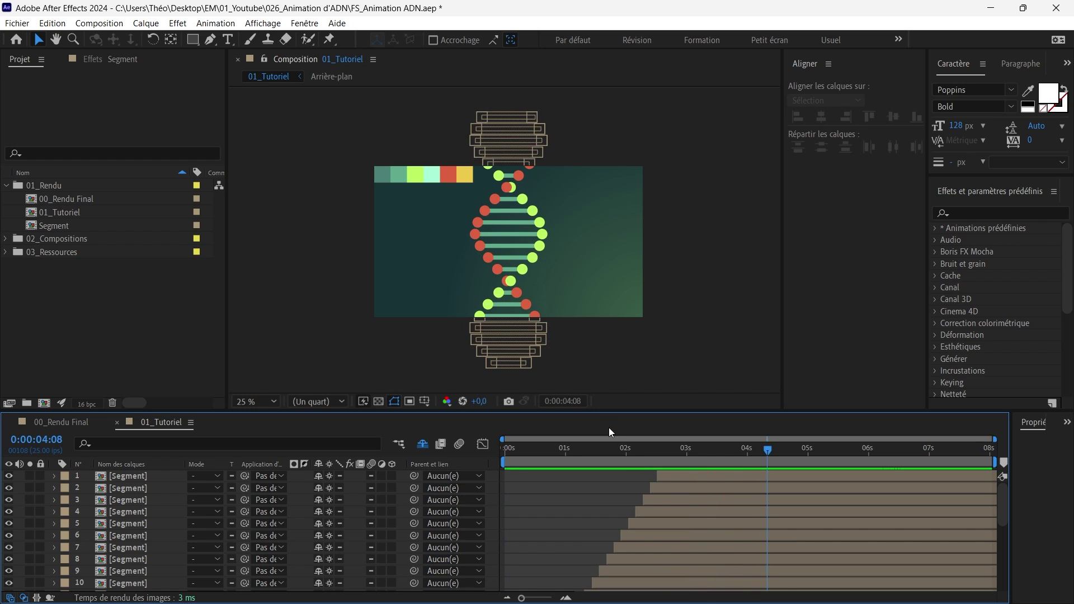
# Collapse the properties of Segment layer 22 and replay the helix from frame 0, stopping at 0:00:04:05.
pyautogui.scroll(-3, 627, 504)
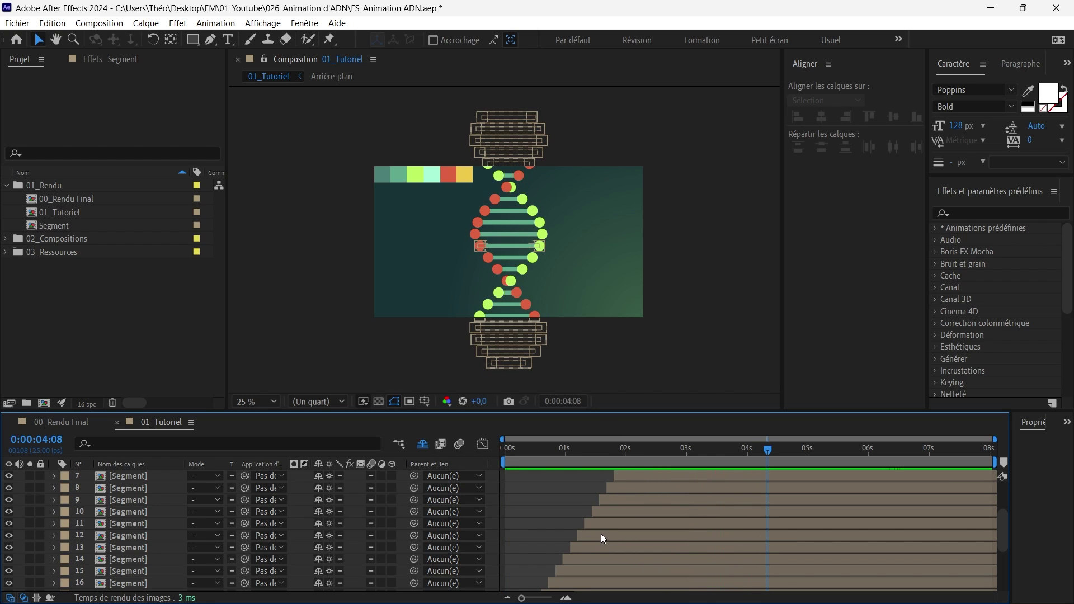
pyautogui.scroll(-4, 607, 529)
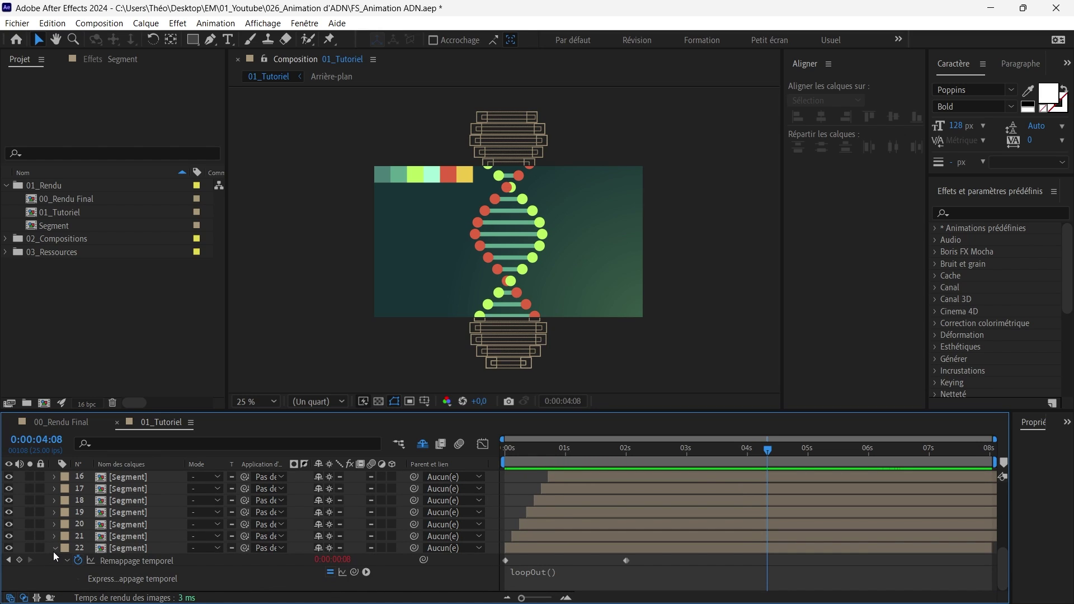
pyautogui.click(54, 551)
pyautogui.scroll(6, 559, 512)
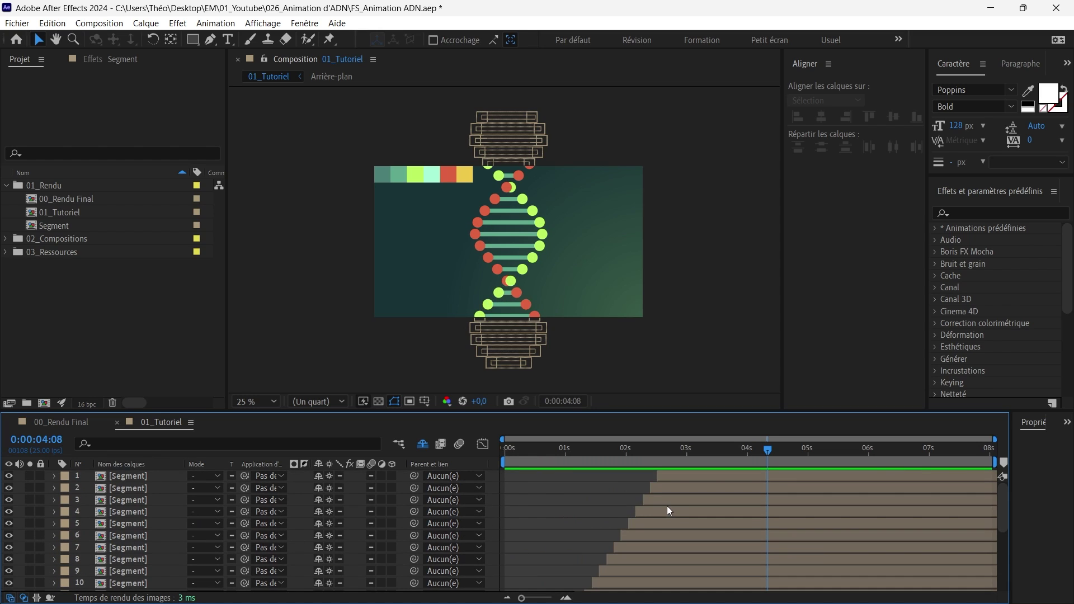
pyautogui.moveTo(675, 450); pyautogui.dragTo(501, 425)
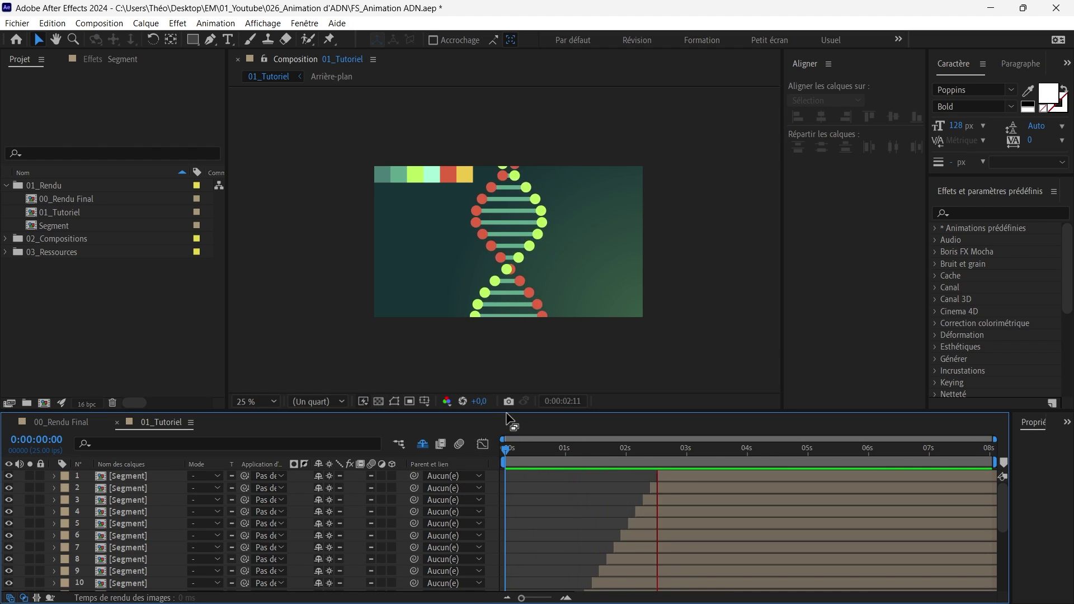
pyautogui.press('space')
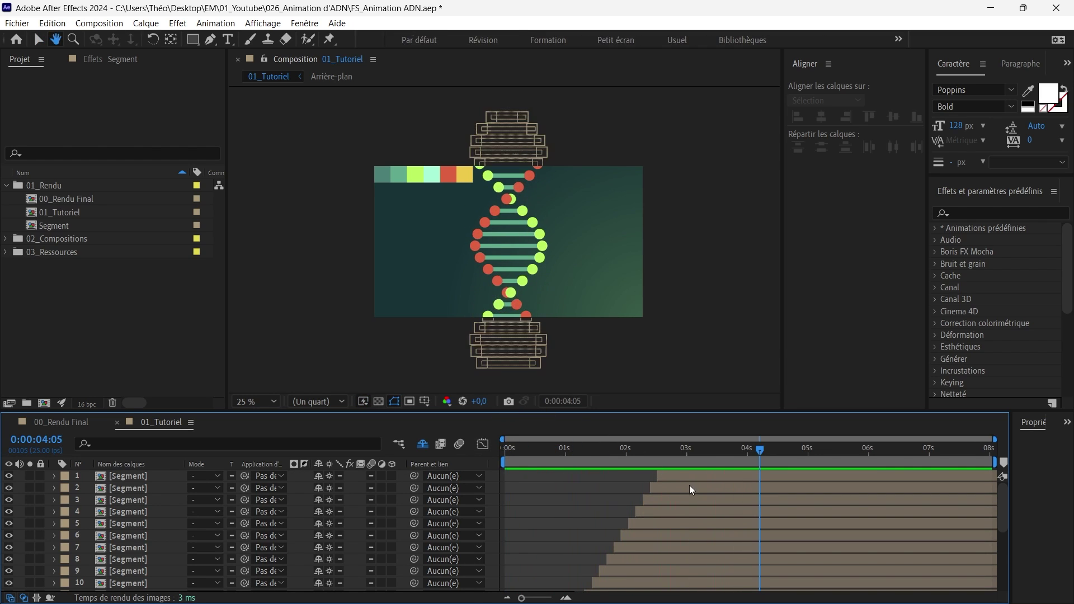
# Replay the helix animation from frame 0 to check how it builds up, stopping at 0:00:02:01.
pyautogui.moveTo(646, 448); pyautogui.dragTo(481, 458)
pyautogui.press('space')
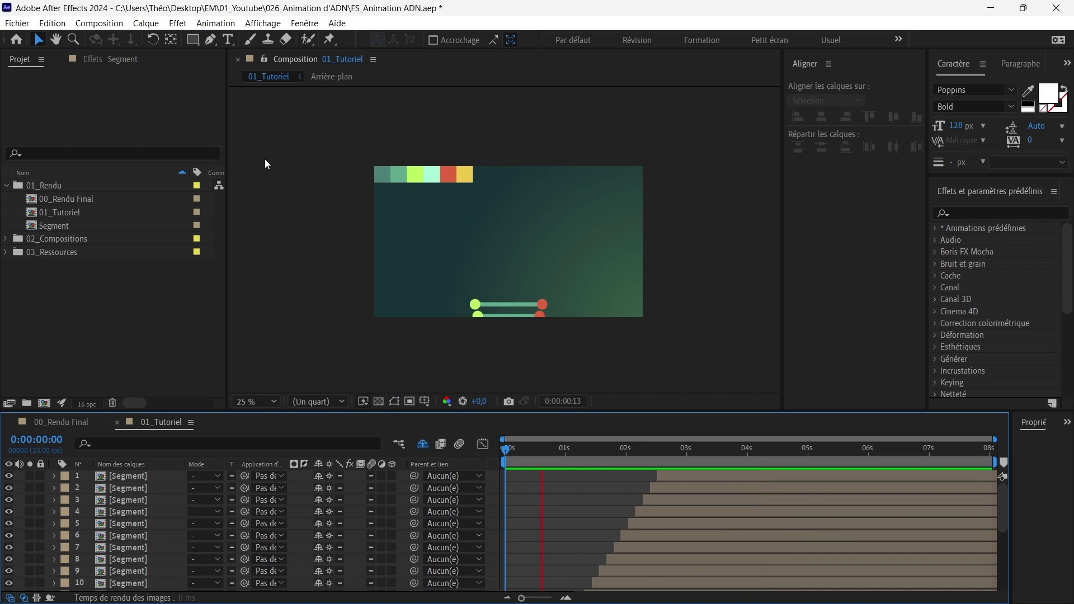
pyautogui.press('space')
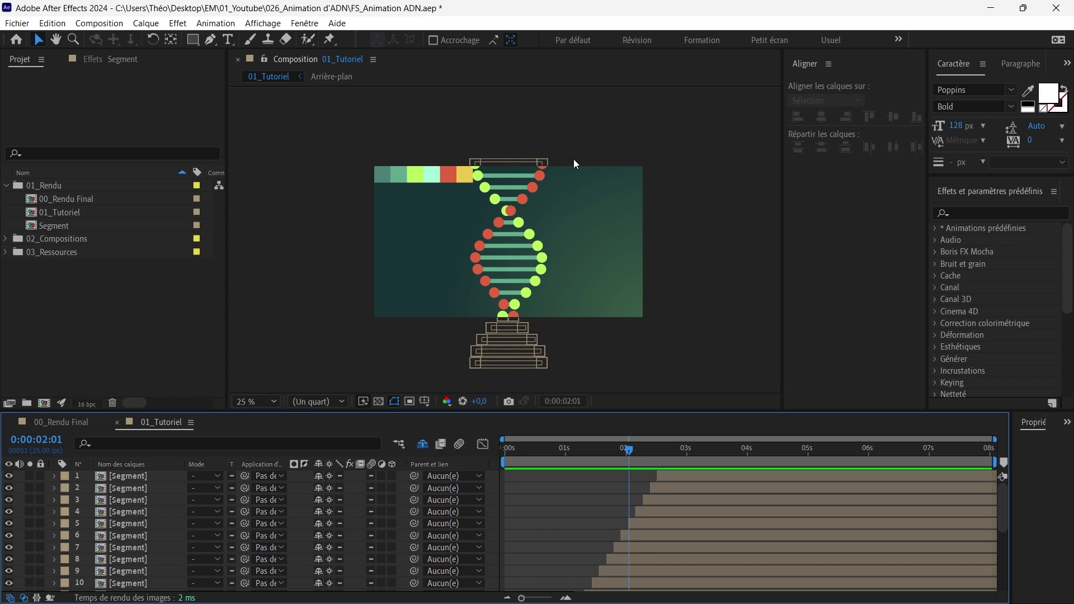
# Shift all 22 Segment layers earlier together until layer 1 covers frame 0, keeping their stagger, and return to frame 0.
pyautogui.moveTo(629, 449); pyautogui.dragTo(663, 452)
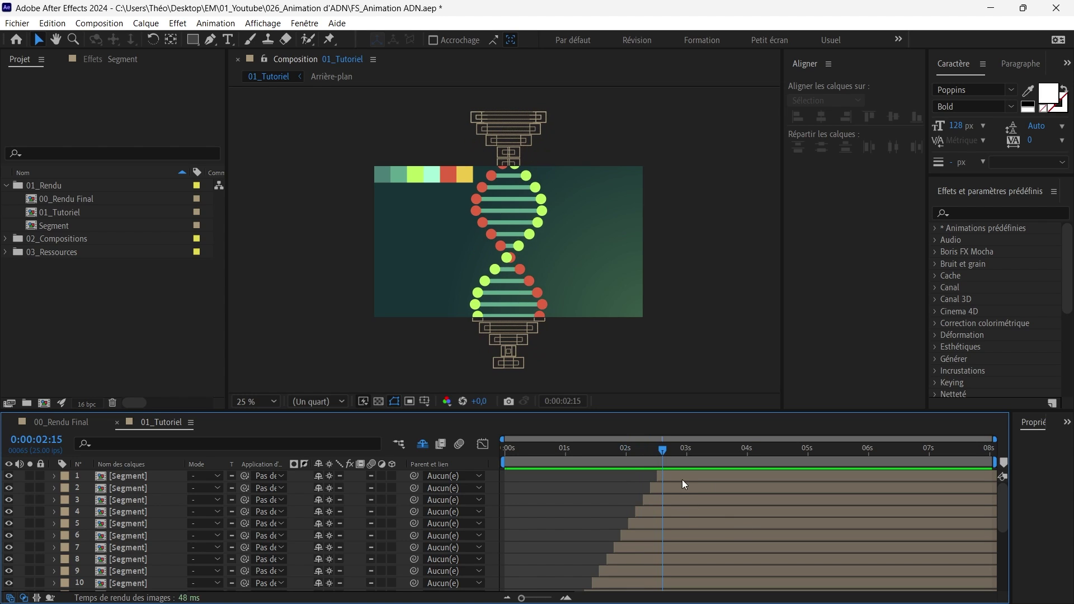
pyautogui.click(682, 479)
pyautogui.scroll(-4, 690, 483)
pyautogui.keyDown('shift'); pyautogui.click(599, 581); pyautogui.keyUp('shift')
pyautogui.scroll(4, 683, 518)
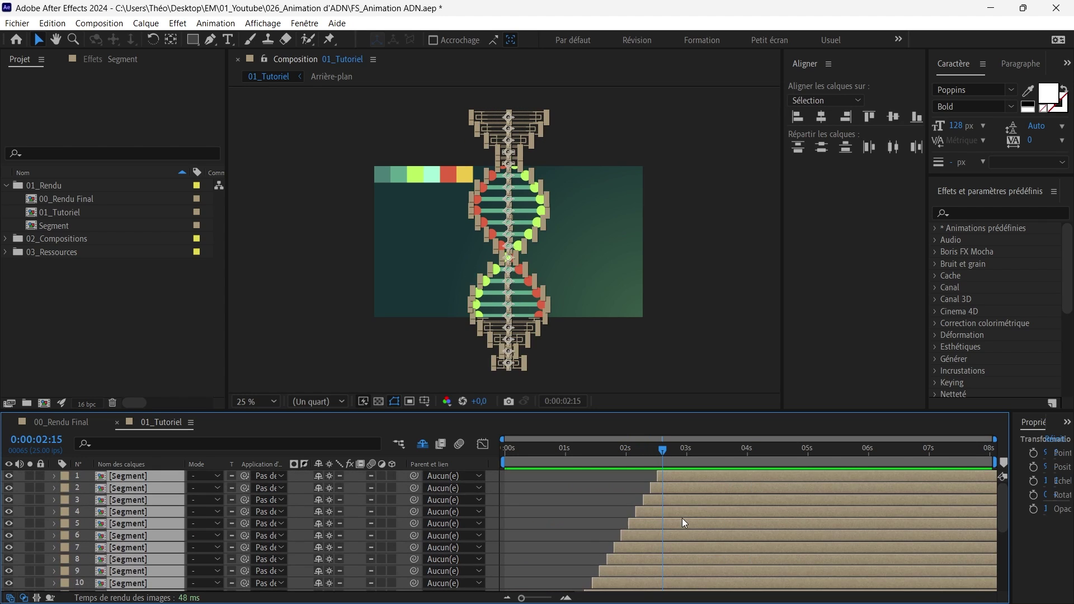
pyautogui.moveTo(683, 478); pyautogui.dragTo(528, 474)
pyautogui.click(504, 451)
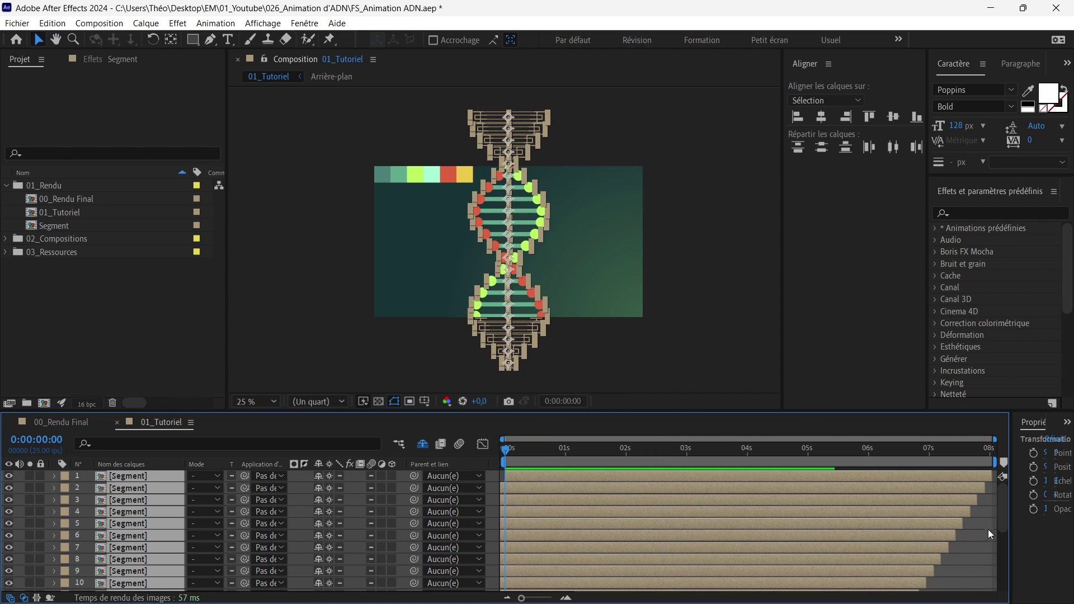
# Extend the ends of all the selected Segment layers to the end of the composition.
pyautogui.scroll(-4, 912, 537)
pyautogui.moveTo(805, 456); pyautogui.dragTo(879, 459)
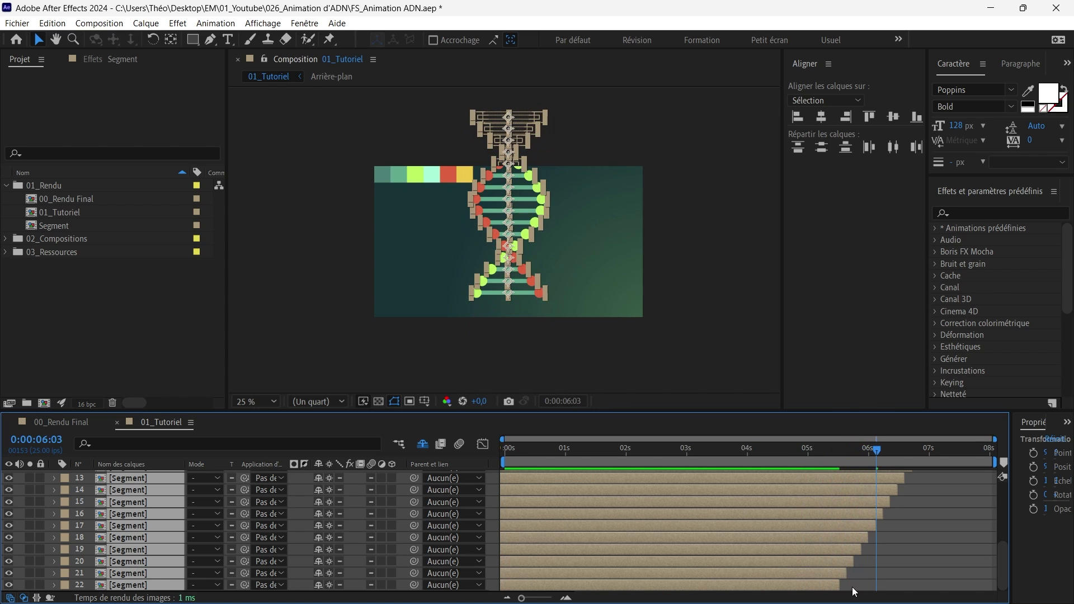
pyautogui.moveTo(842, 585); pyautogui.dragTo(987, 592)
pyautogui.scroll(5, 802, 545)
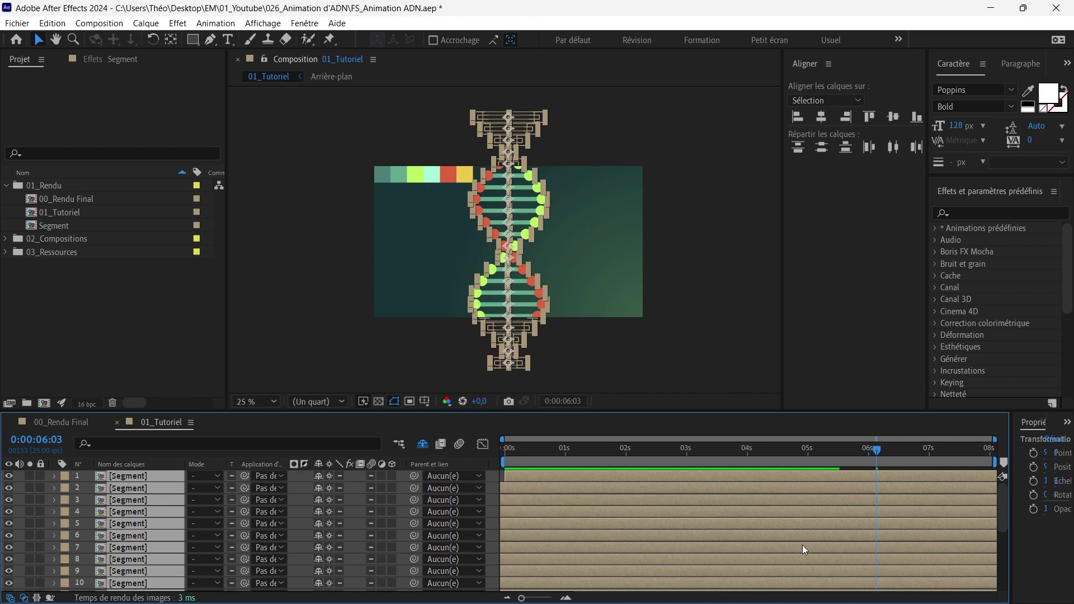
# Deselect the layers and play the composition from frame 0 to check the full helix, stopping at 0:00:02:15.
pyautogui.moveTo(571, 455); pyautogui.dragTo(472, 455)
pyautogui.click(700, 333)
pyautogui.press('space')
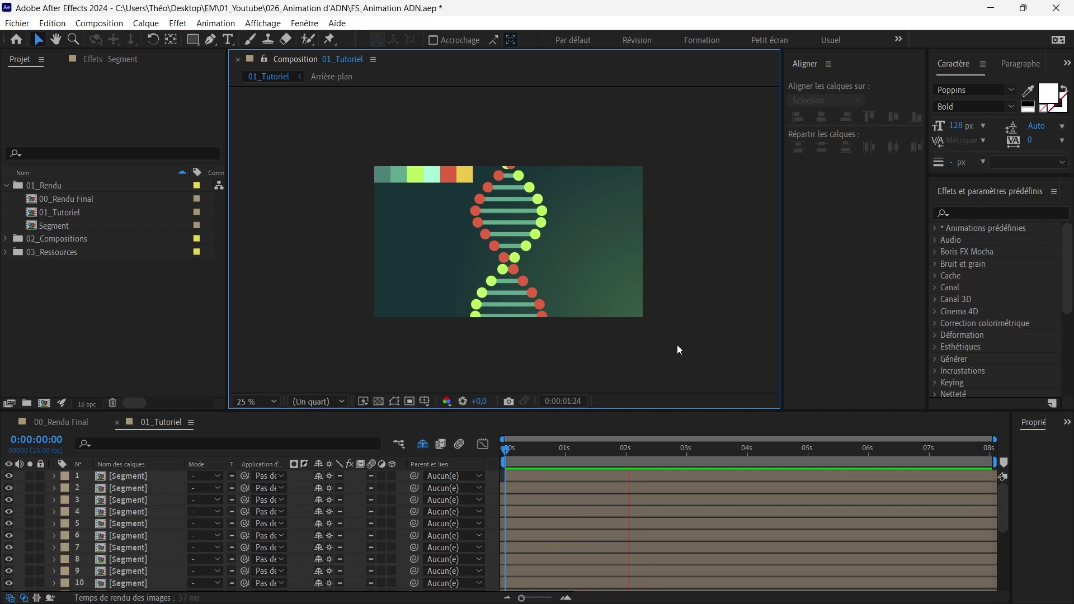
pyautogui.press('space')
# Precompose all 22 Segment layers into a new composition named ADN, transferring all attributes.
pyautogui.scroll(-5, 76, 518)
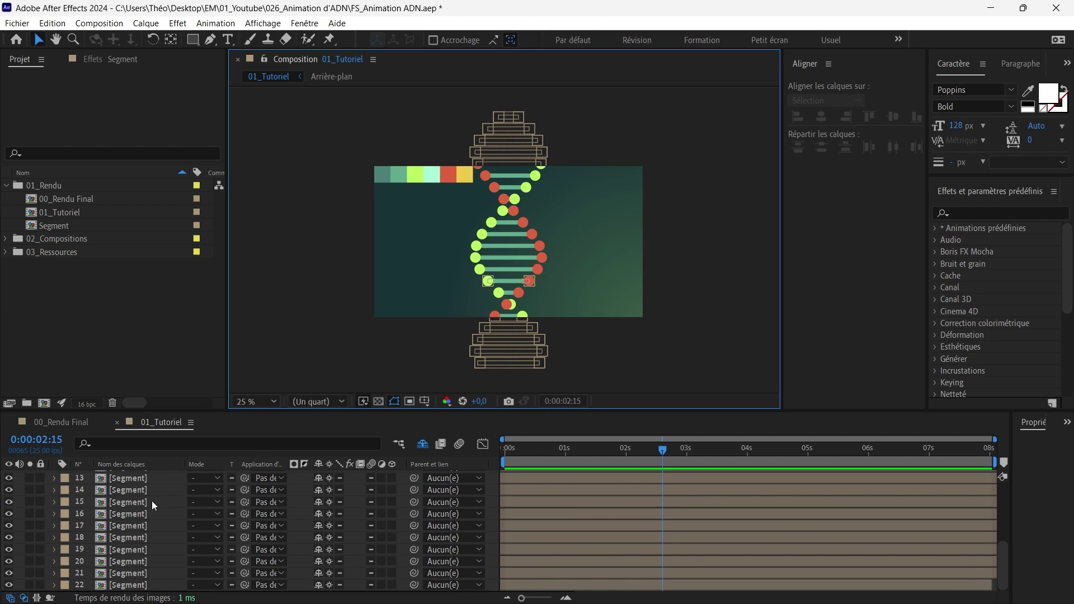
pyautogui.scroll(5, 140, 519)
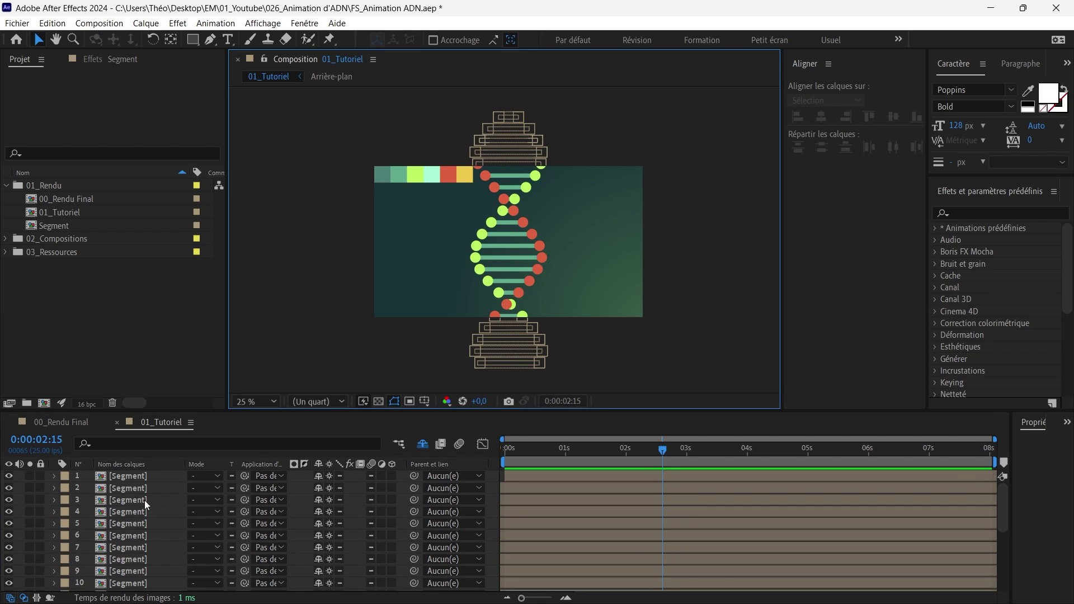
pyautogui.click(142, 477)
pyautogui.scroll(-5, 145, 478)
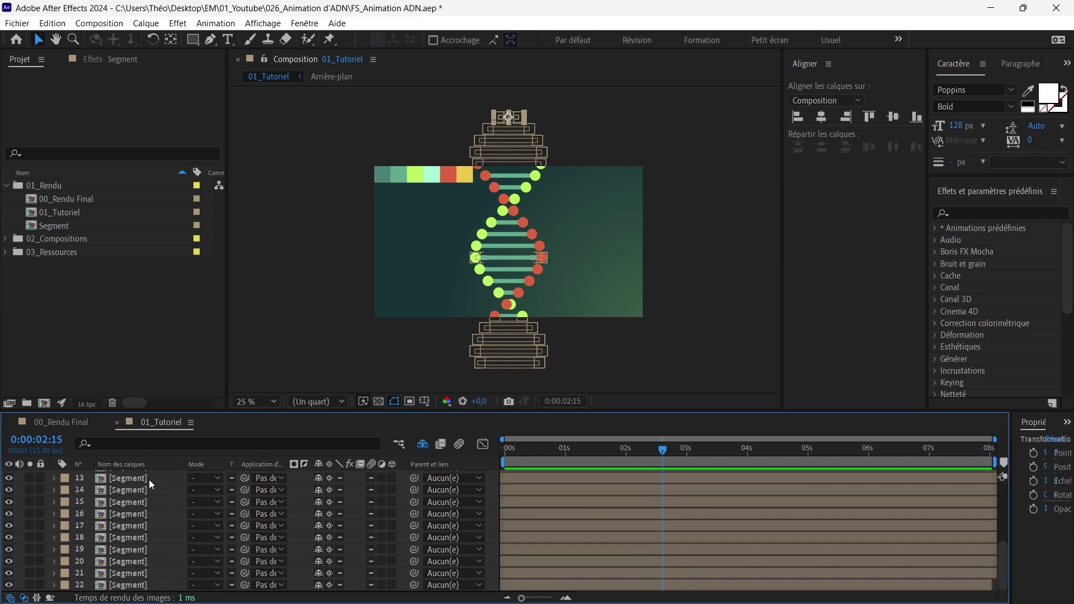
pyautogui.keyDown('shift'); pyautogui.click(137, 585); pyautogui.keyUp('shift')
pyautogui.rightClick(136, 532)
pyautogui.click(236, 448)
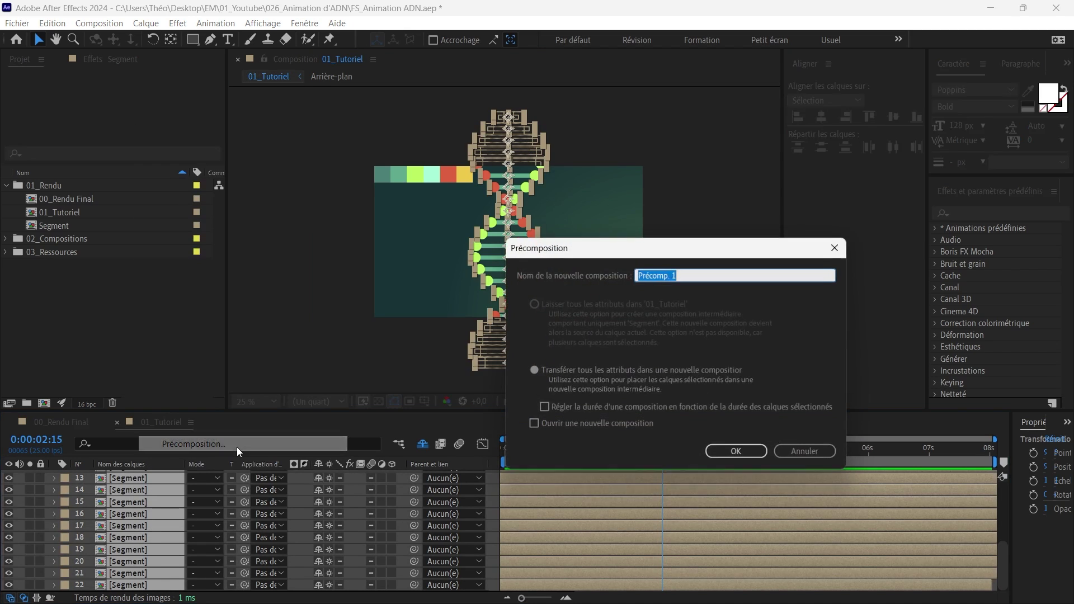
pyautogui.write('ADN')
pyautogui.press('capslock')
pyautogui.press('Return')
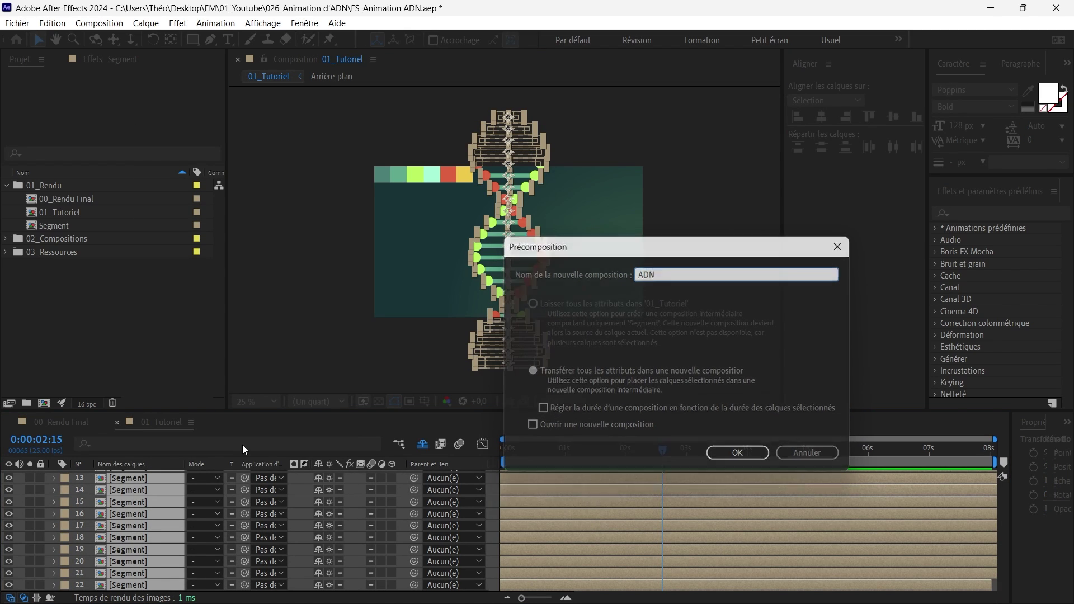
pyautogui.click(171, 520)
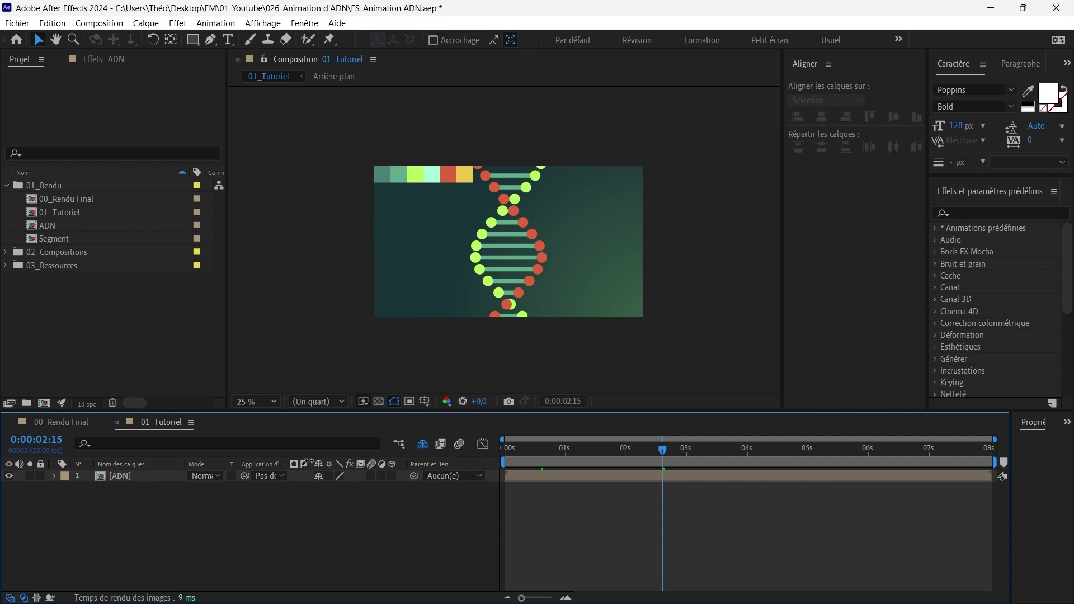
# Enable Collapse Transformations on the ADN layer and set its scale to 75%.
pyautogui.click(329, 476)
pyautogui.click(130, 481)
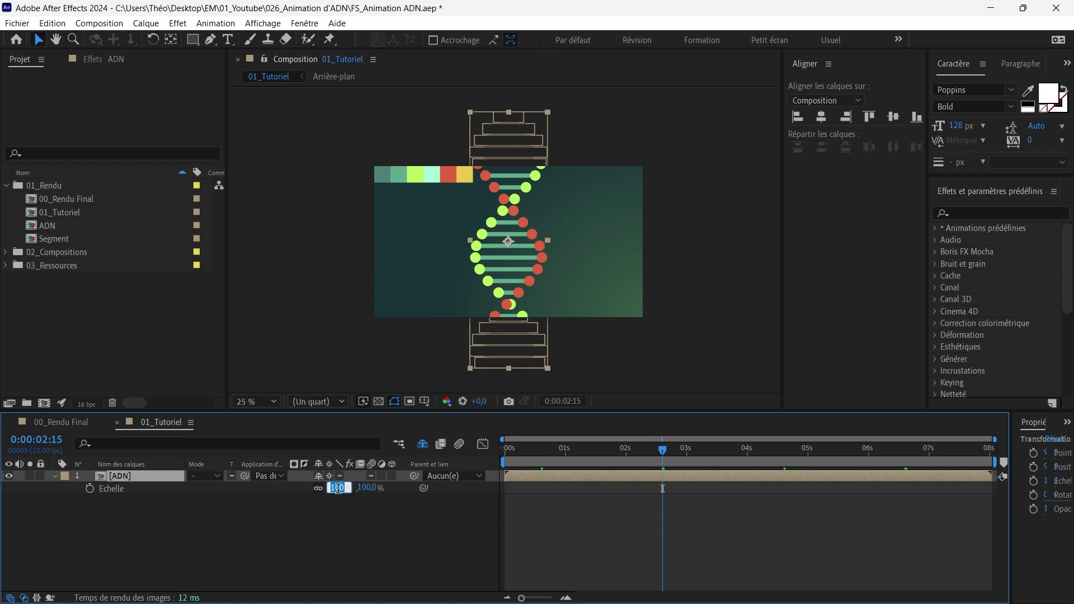
pyautogui.write('75')
pyautogui.press('Return')
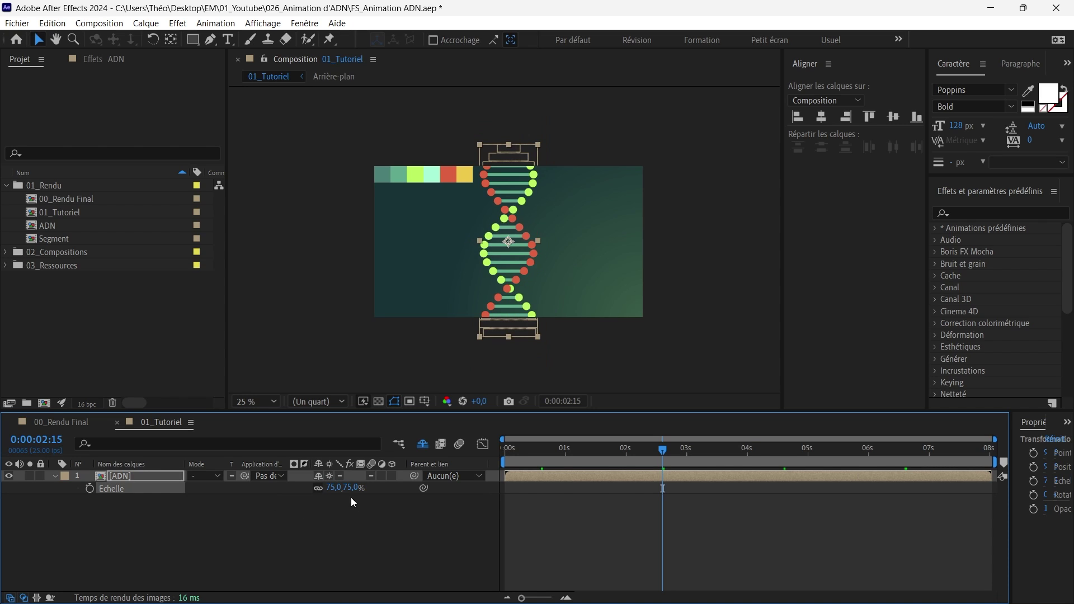
# Set the ADN layer's rotation to 25° and play the composition from frame 0 to preview the tilted helix.
pyautogui.moveTo(327, 495); pyautogui.dragTo(332, 489)
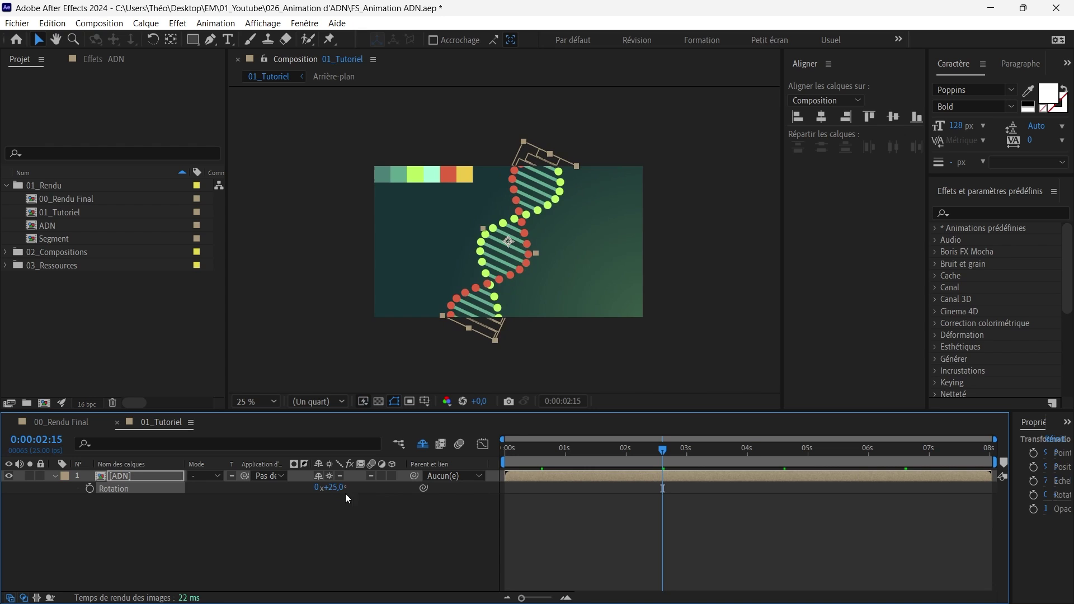
pyautogui.click(347, 498)
pyautogui.moveTo(562, 449); pyautogui.dragTo(505, 449)
pyautogui.press('space')
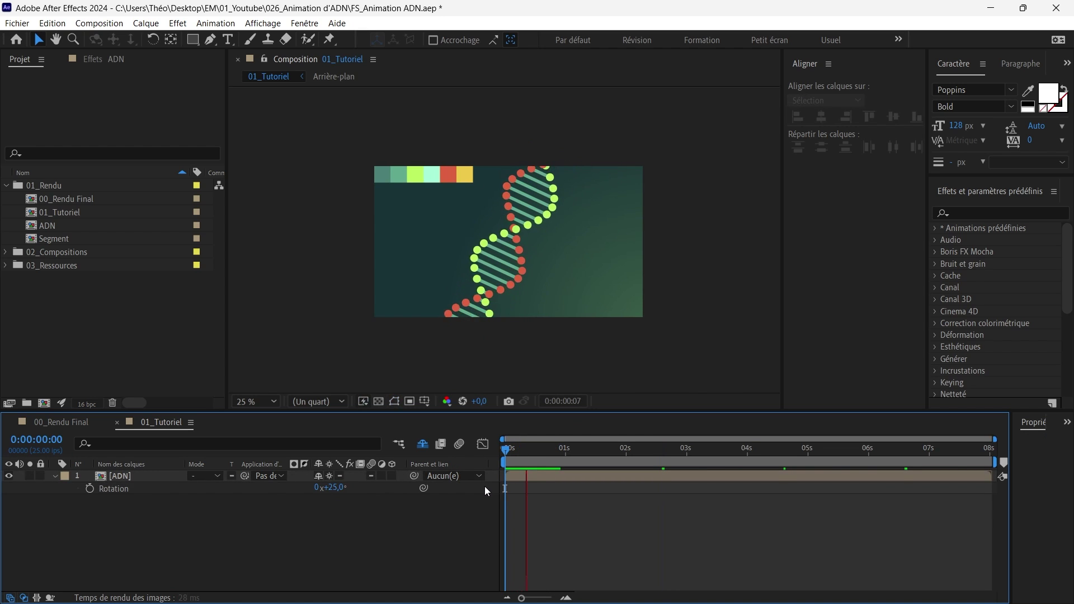